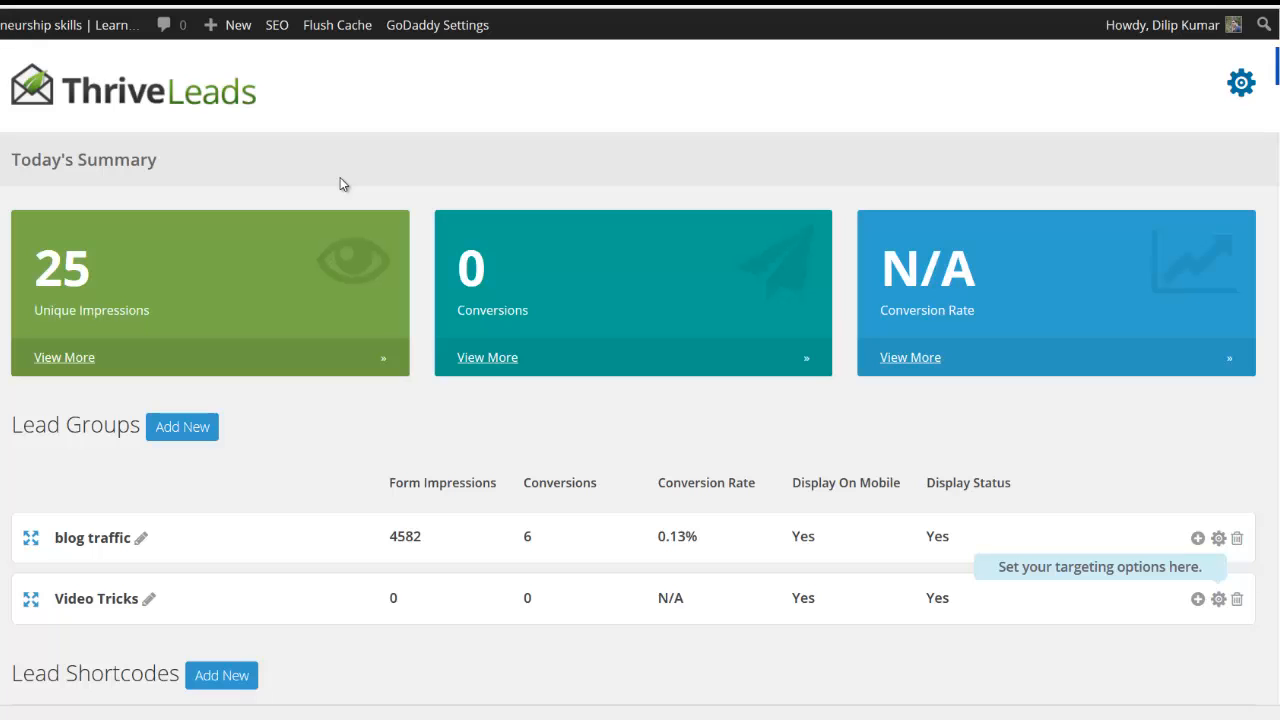
# Step: Open the report details for unique impressions, switch to the Conversion Rate Report and view its graph
pyautogui.scroll(-1, 340, 190)
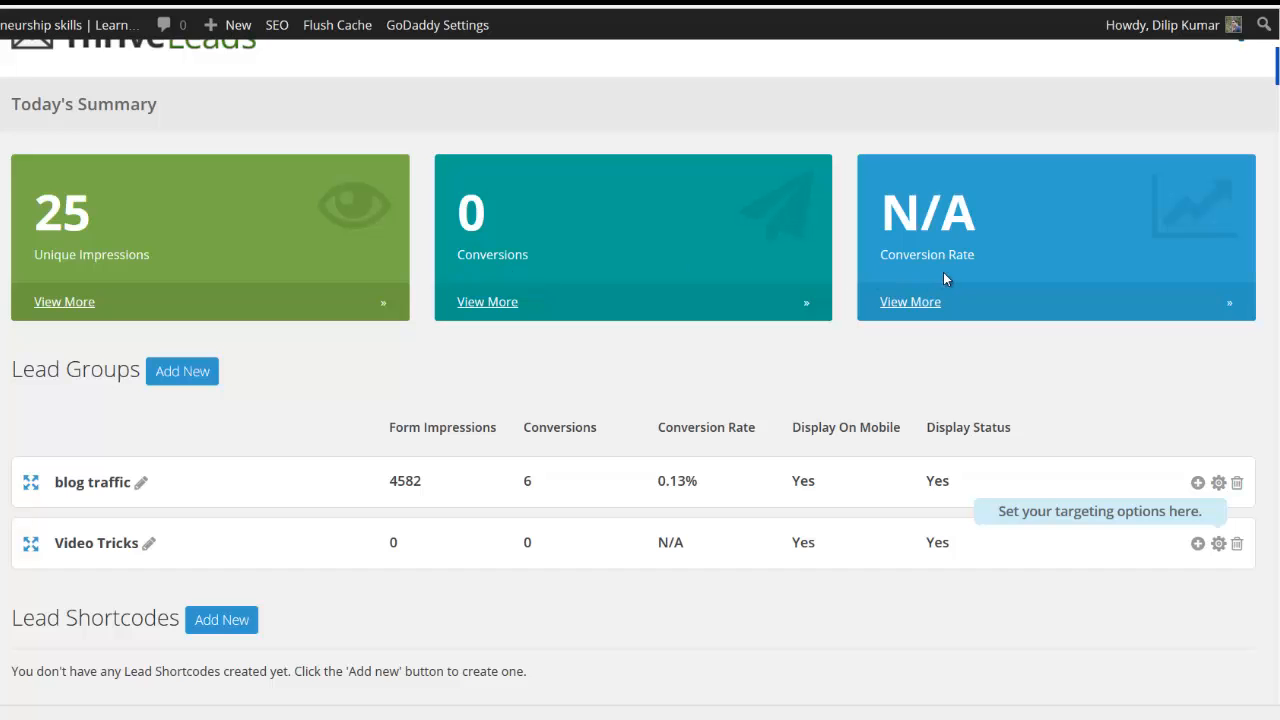
pyautogui.click(82, 304)
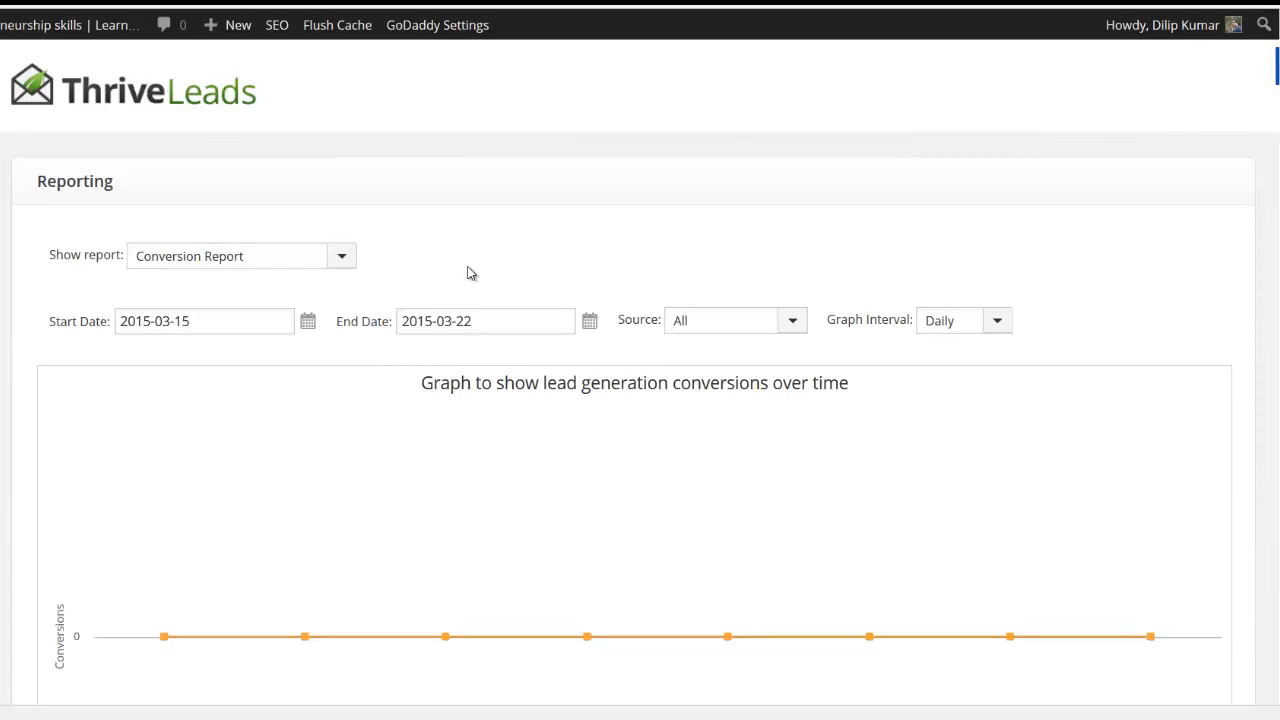
pyautogui.scroll(-1, 470, 270)
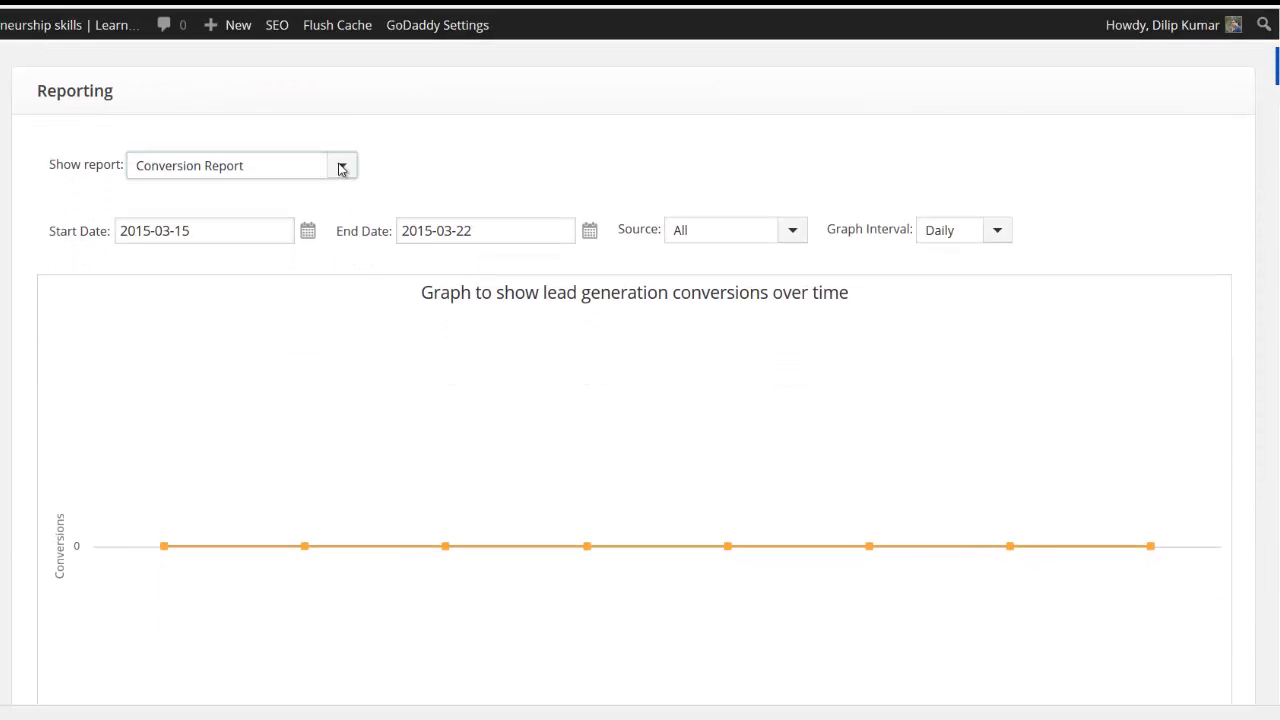
pyautogui.click(341, 168)
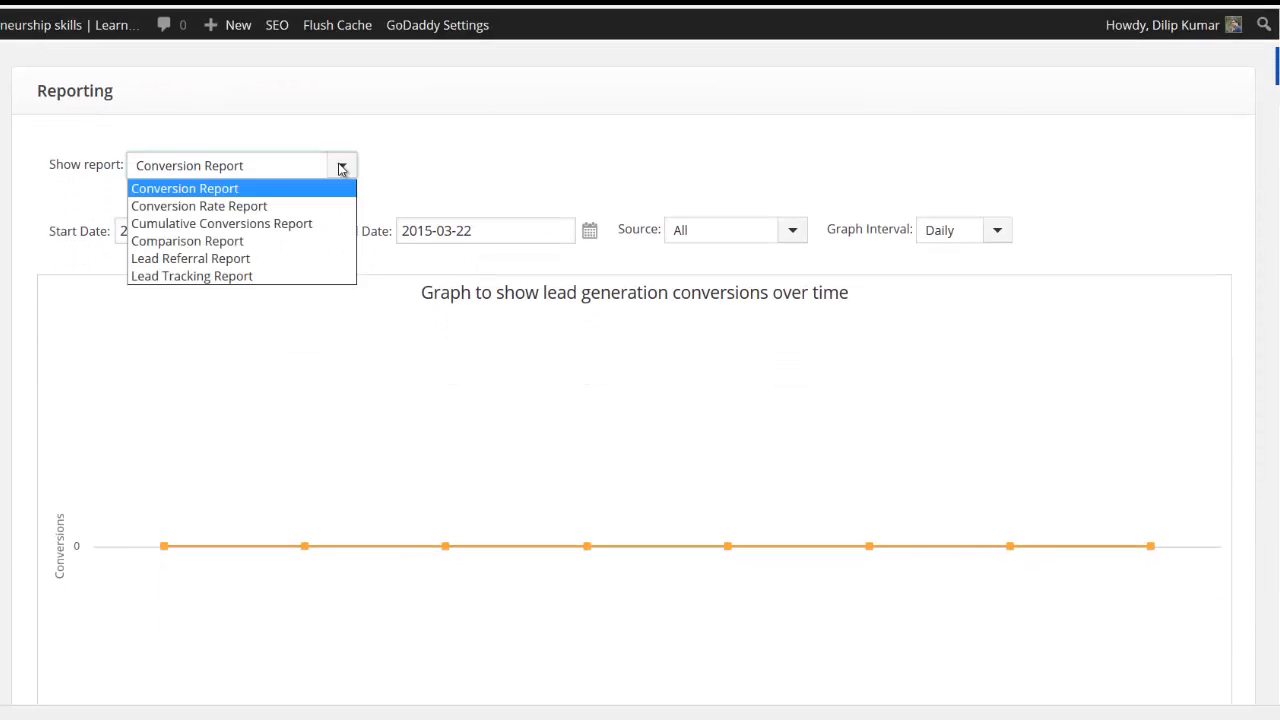
pyautogui.click(243, 207)
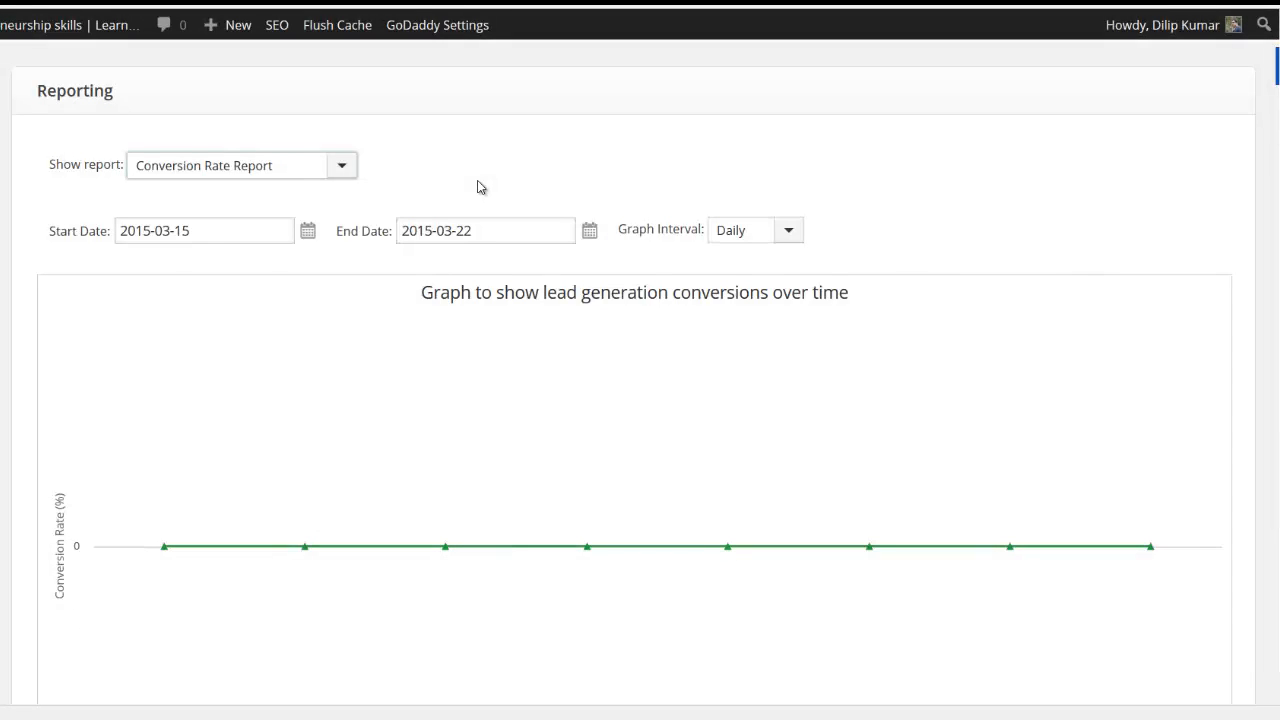
pyautogui.scroll(-3, 341, 309)
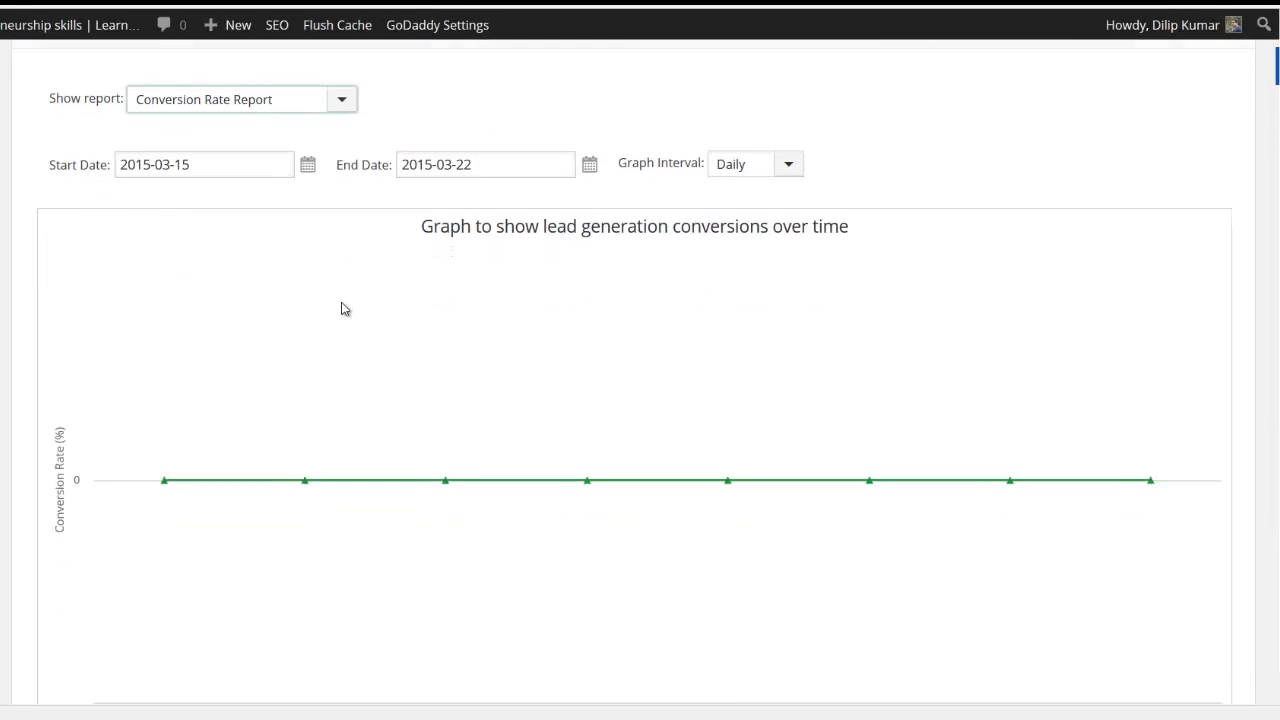
pyautogui.scroll(-3, 341, 309)
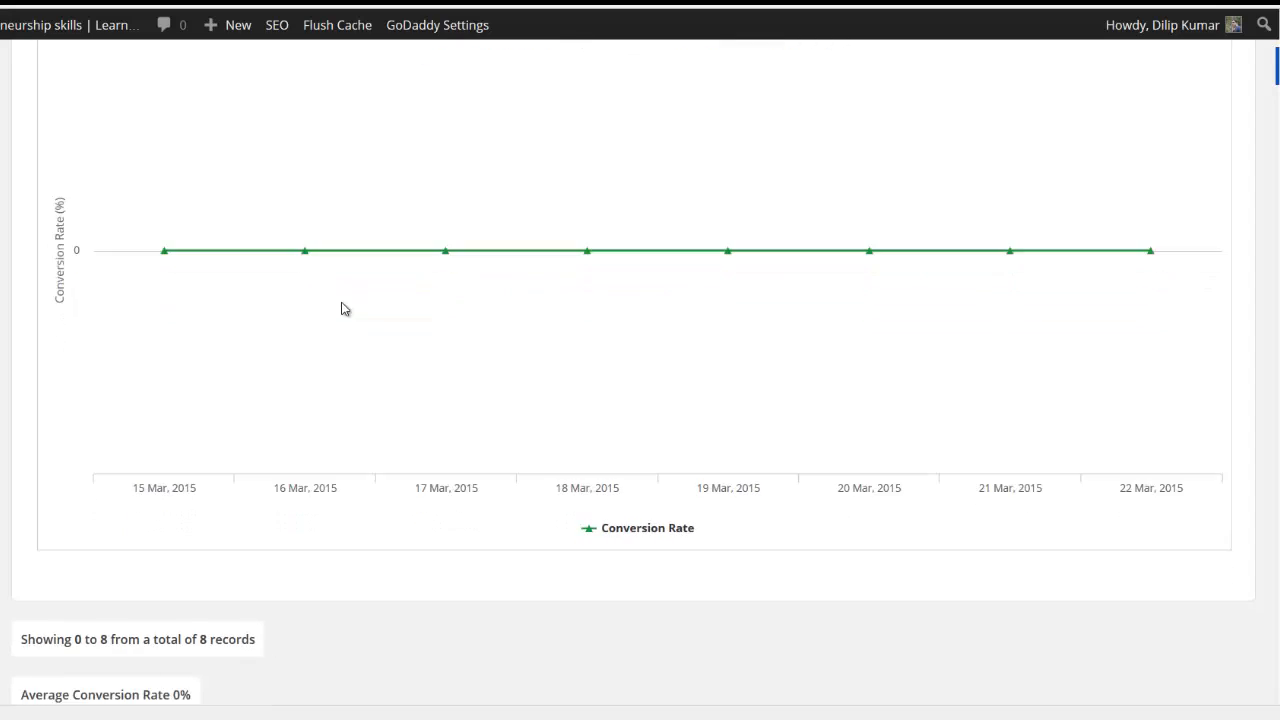
pyautogui.scroll(-3, 341, 309)
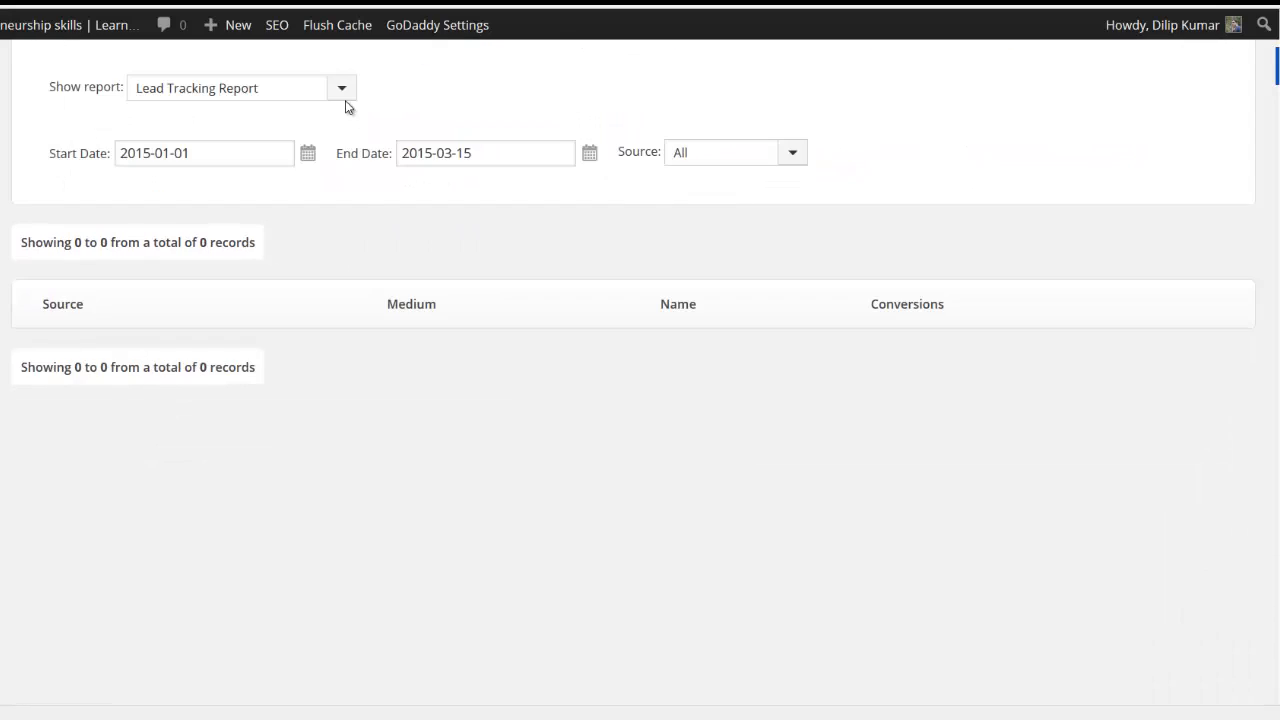
# Step: Switch to the Conversion Report and examine its graph and the table of individual conversions
pyautogui.click(345, 98)
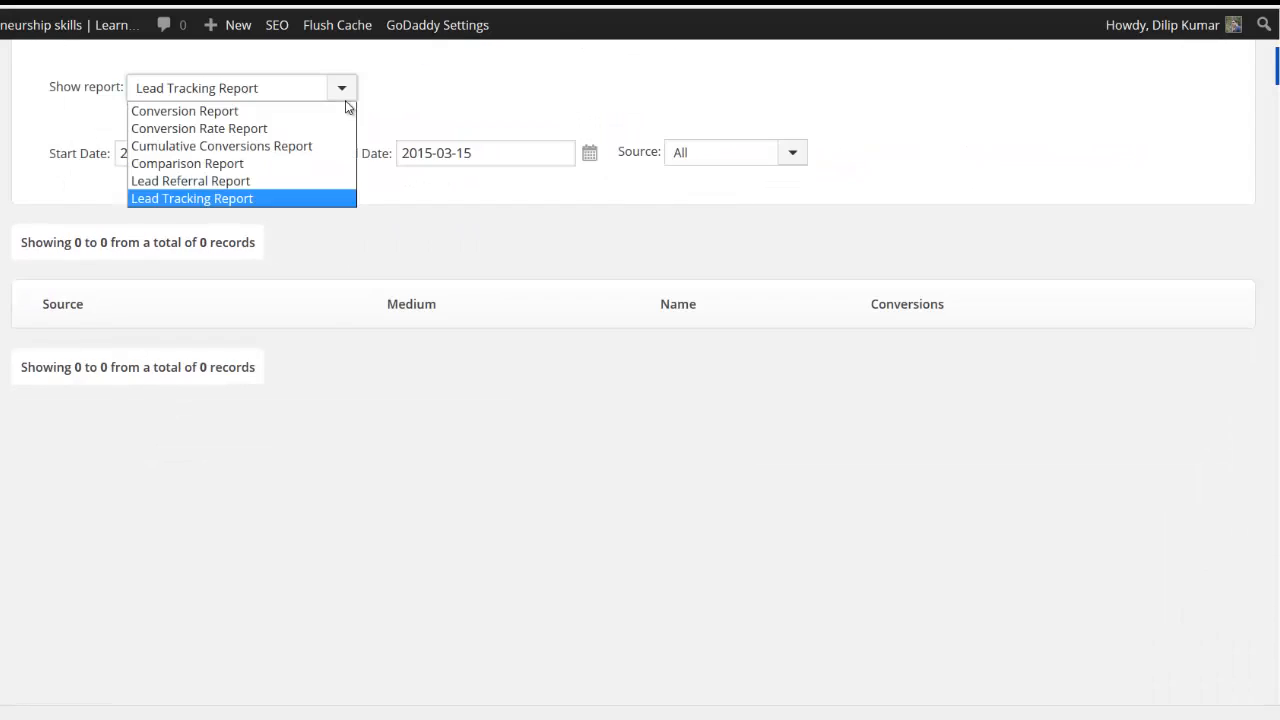
pyautogui.click(280, 113)
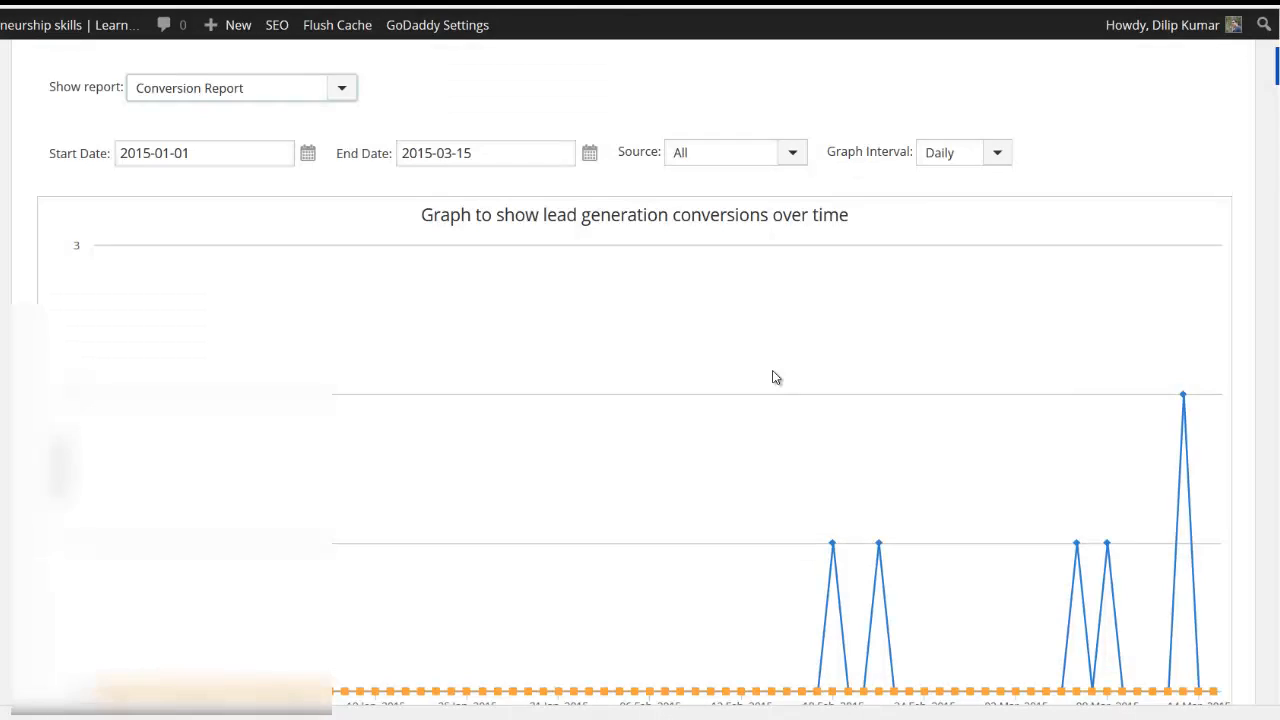
pyautogui.scroll(-3, 772, 377)
pyautogui.scroll(-8, 772, 377)
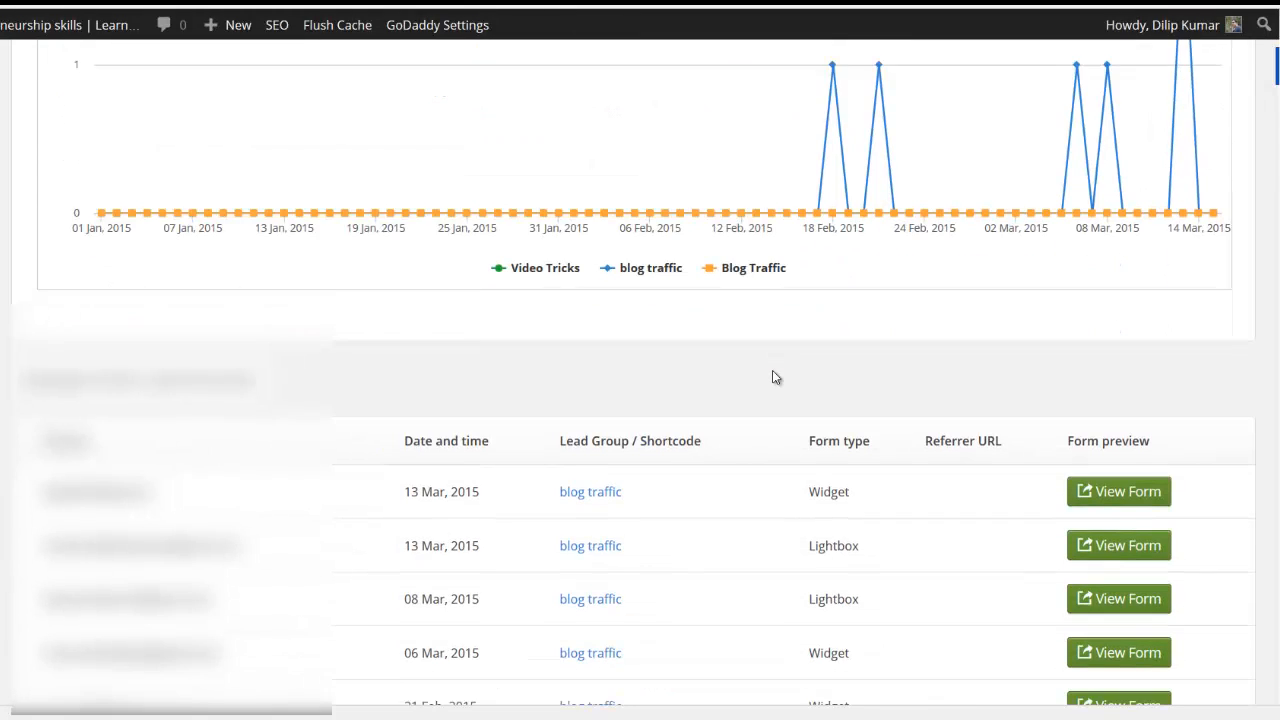
pyautogui.scroll(-1, 772, 377)
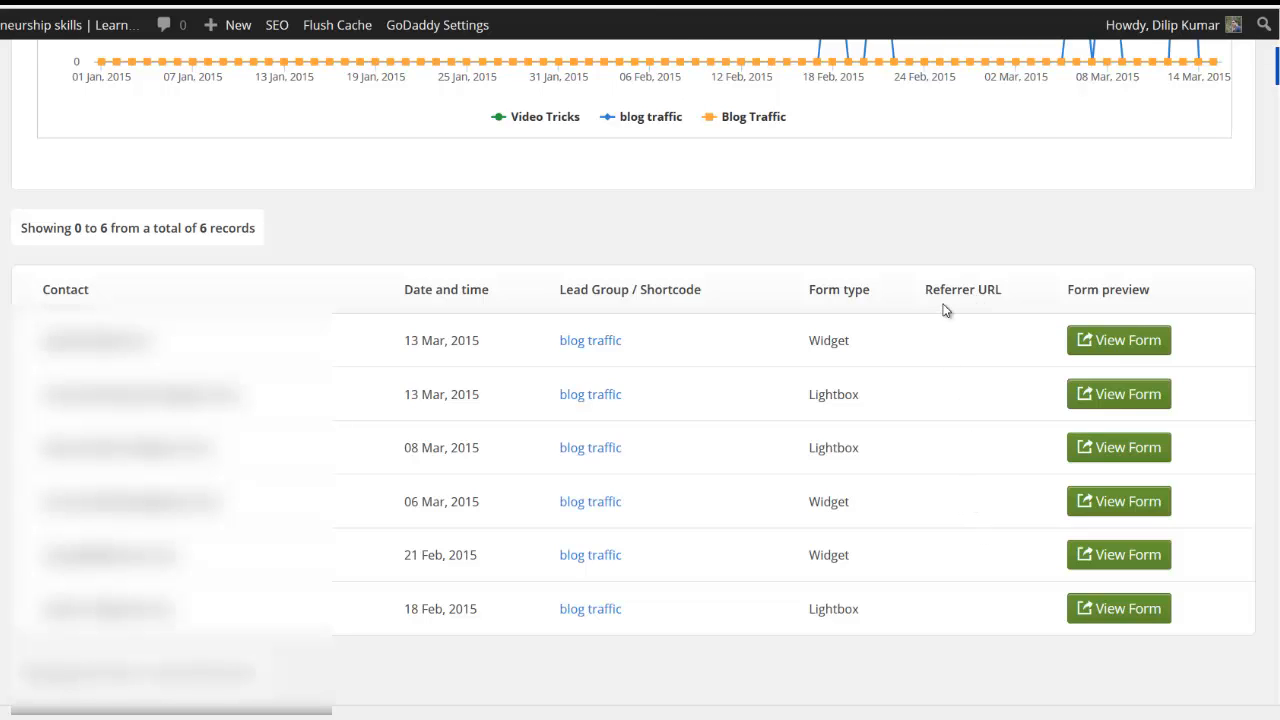
pyautogui.scroll(3, 946, 310)
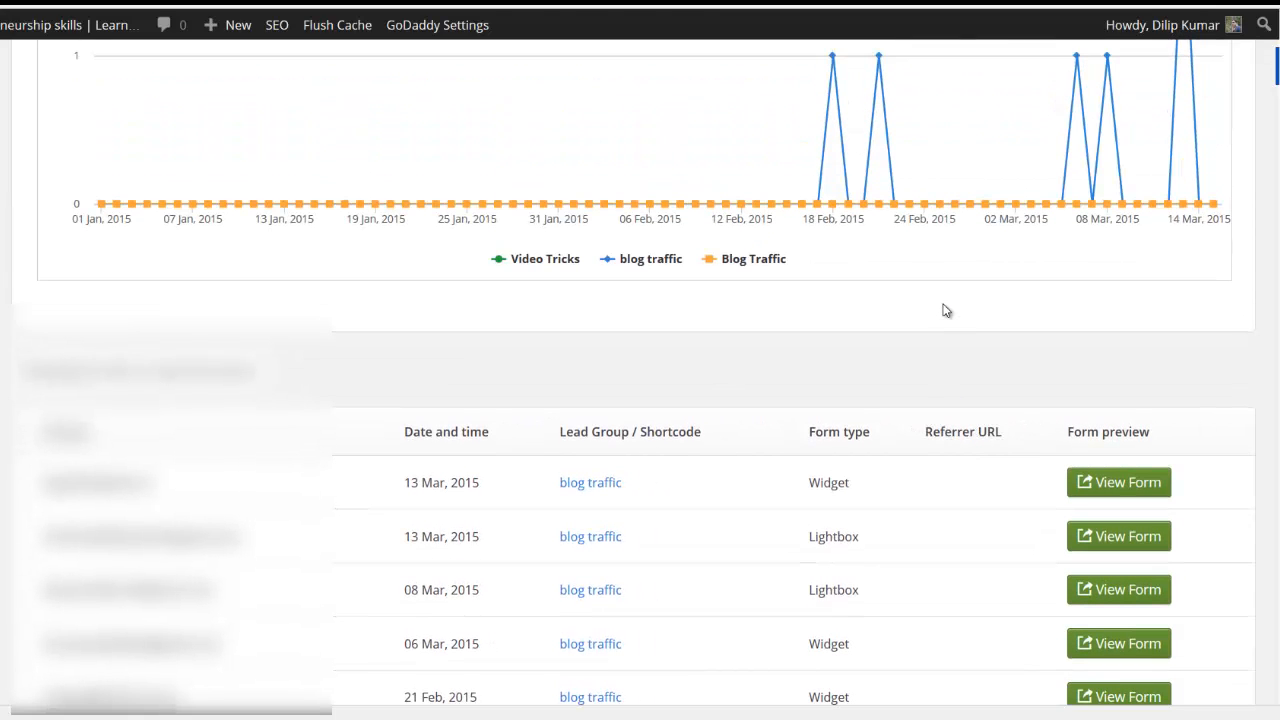
pyautogui.scroll(6, 946, 310)
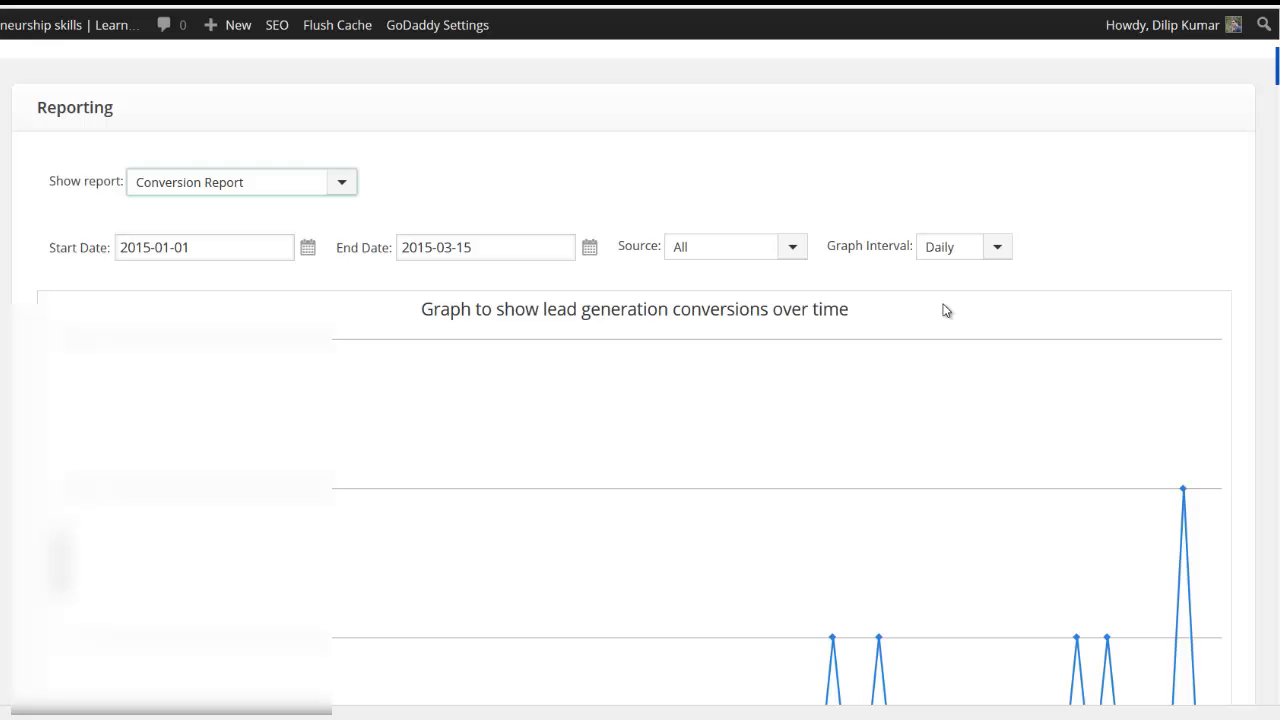
pyautogui.scroll(-6, 946, 310)
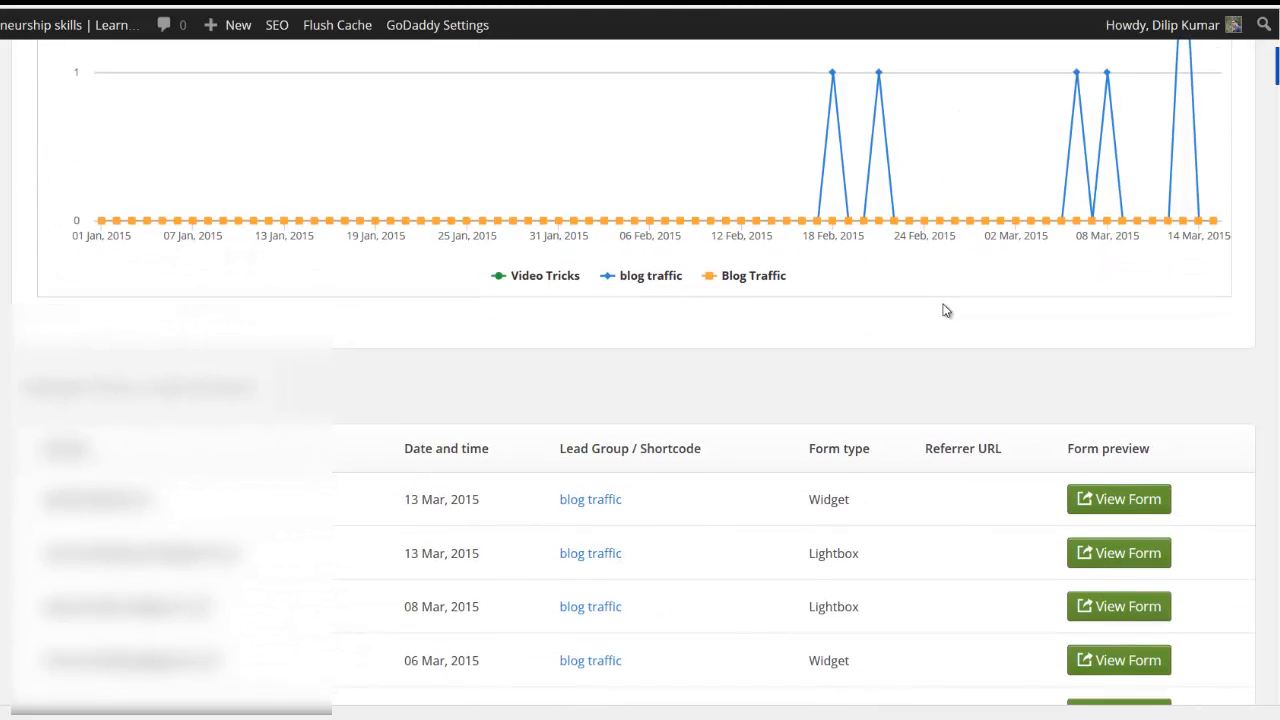
pyautogui.scroll(-3, 946, 310)
pyautogui.scroll(3, 946, 310)
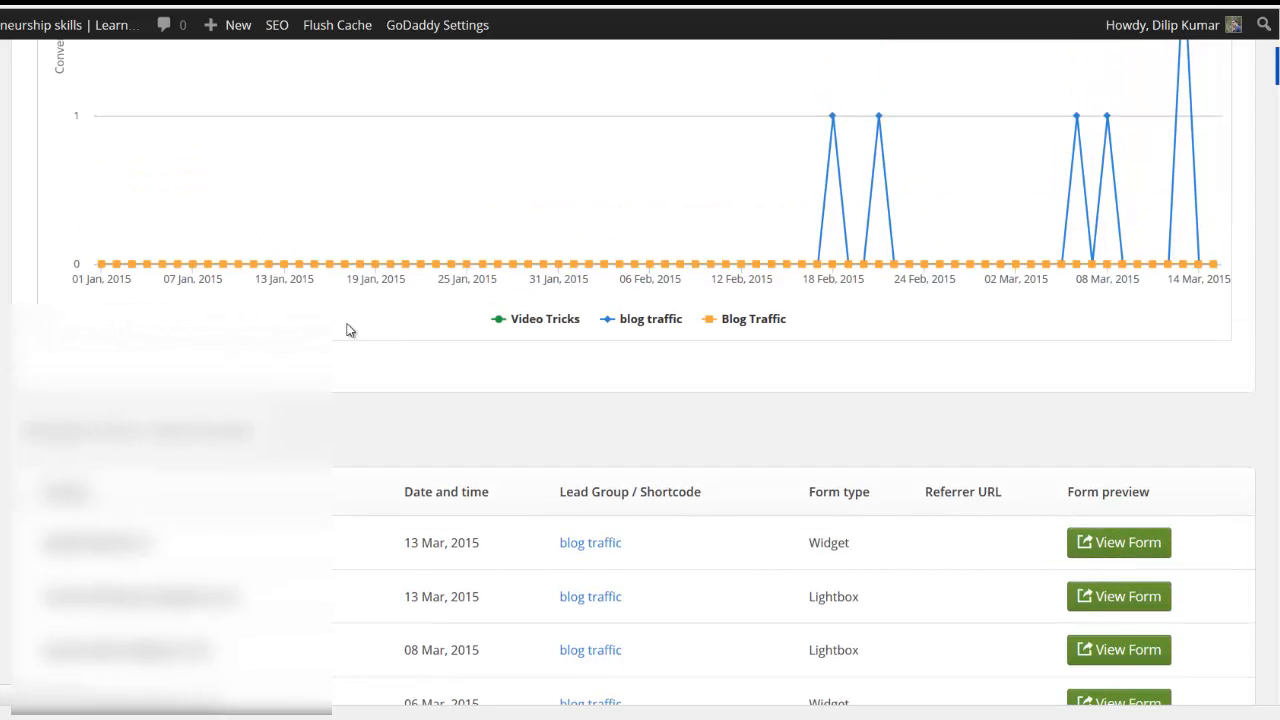
# Step: Return to the Thrive Leads dashboard and check the lazy load forms option in the general settings, leaving it as is
pyautogui.click(110, 311)
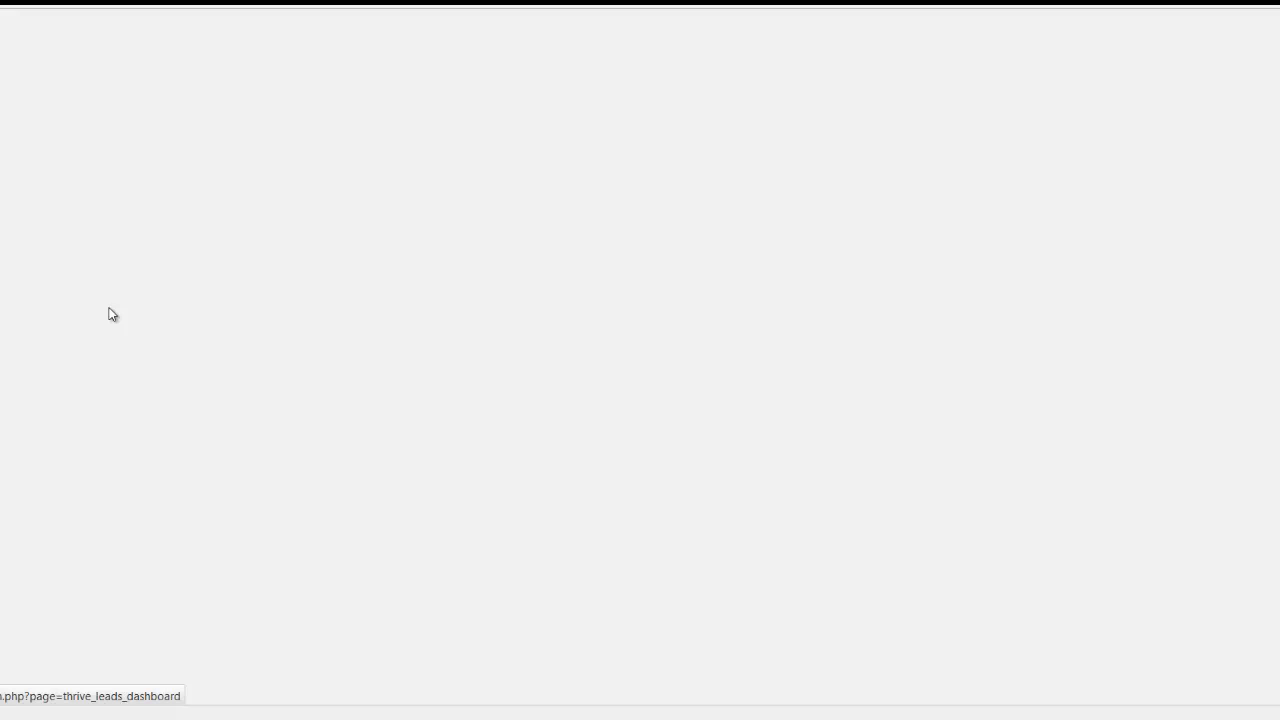
pyautogui.scroll(-3, 112, 315)
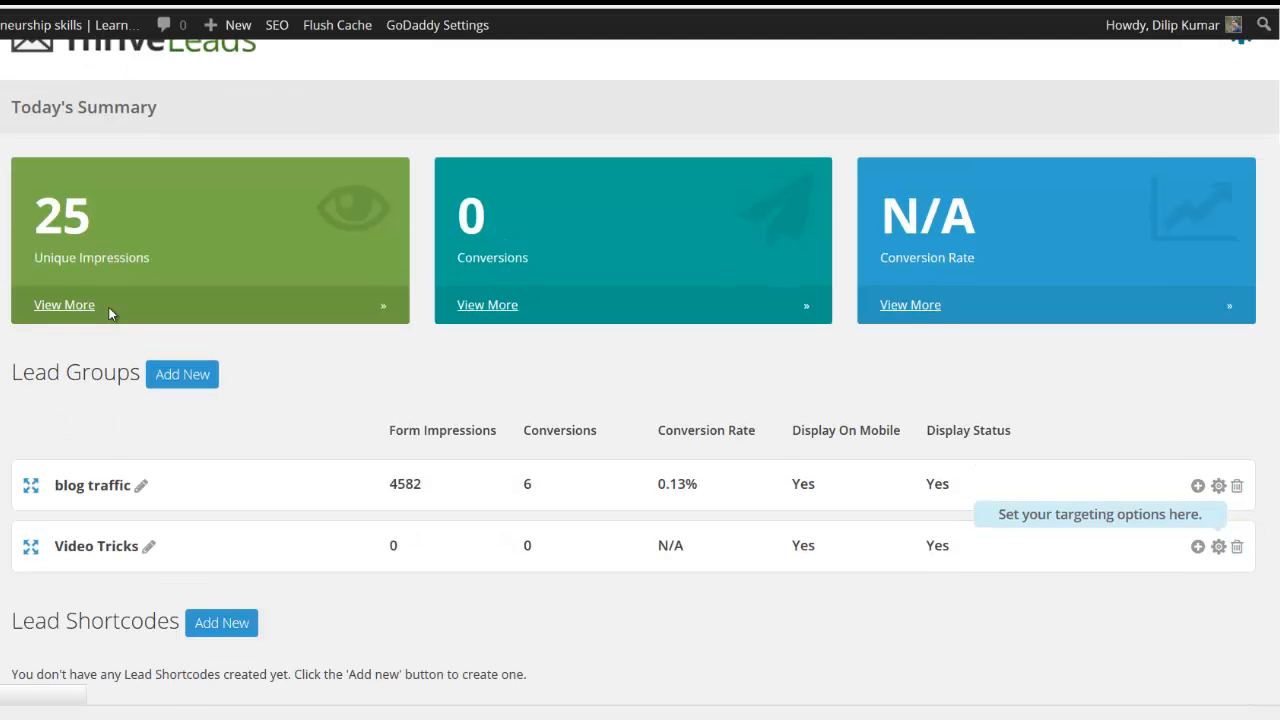
pyautogui.scroll(-2, 112, 315)
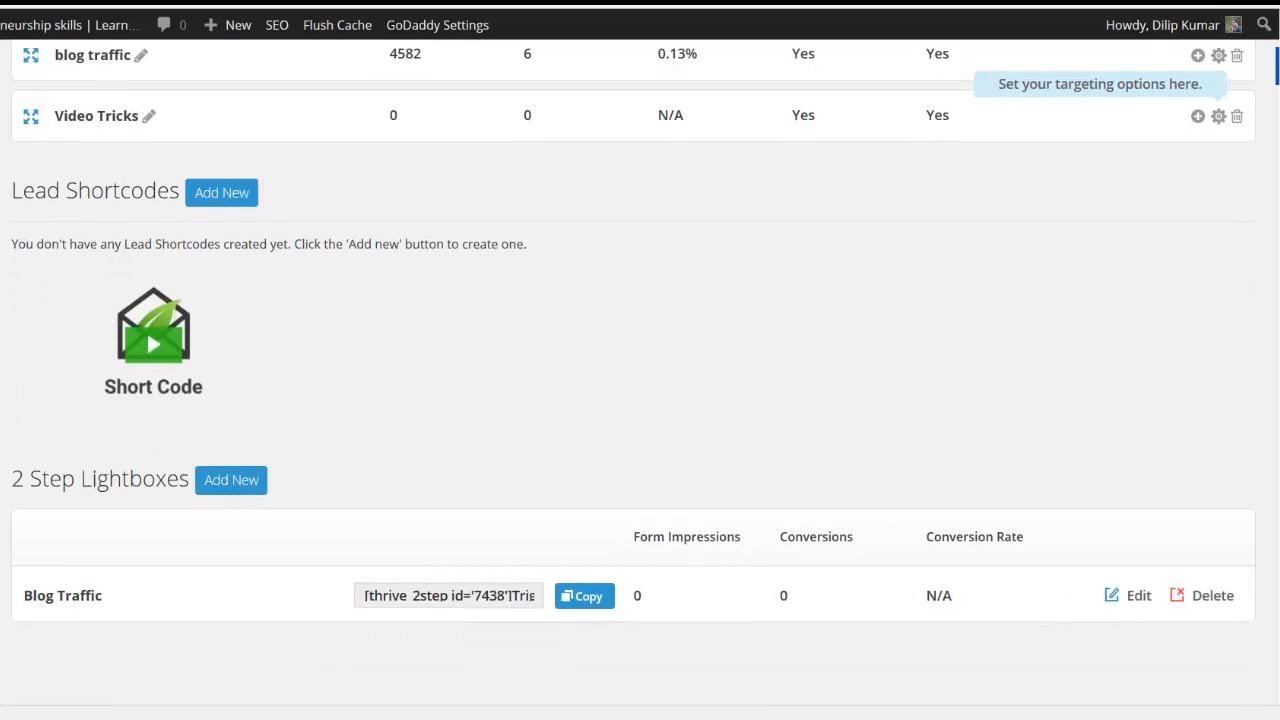
pyautogui.scroll(1, 689, 232)
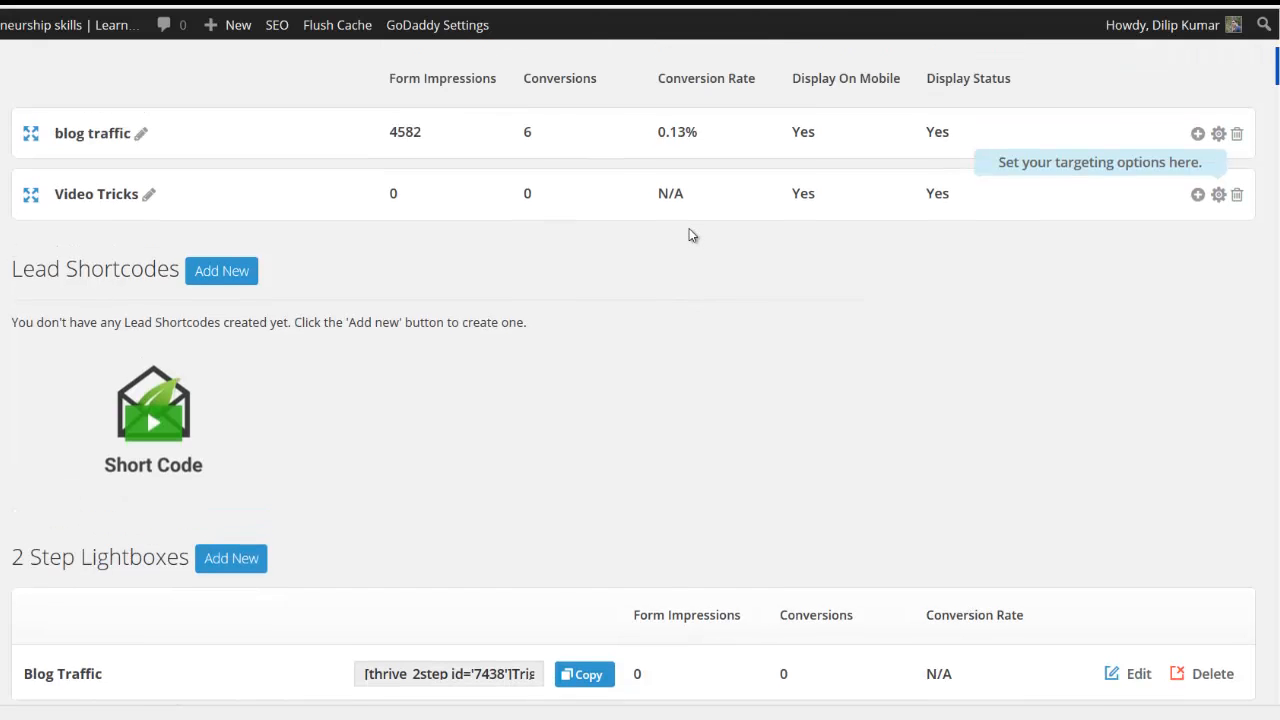
pyautogui.scroll(4, 689, 232)
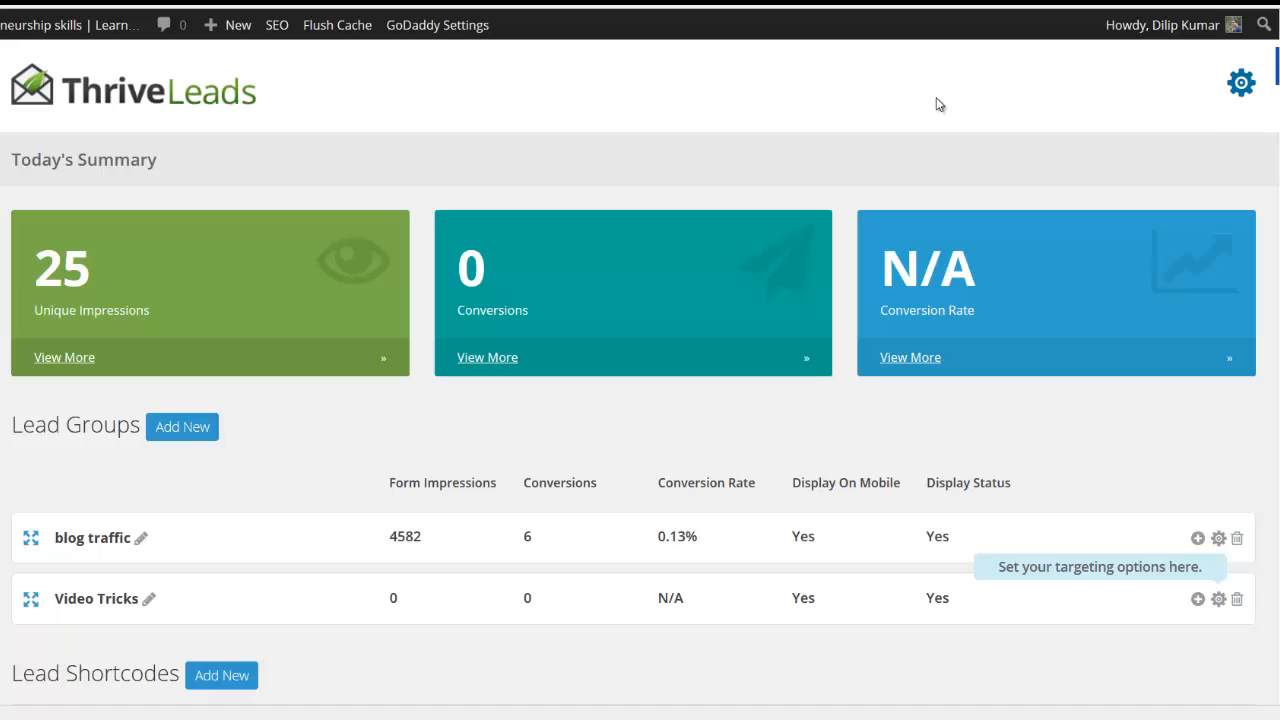
pyautogui.click(1237, 90)
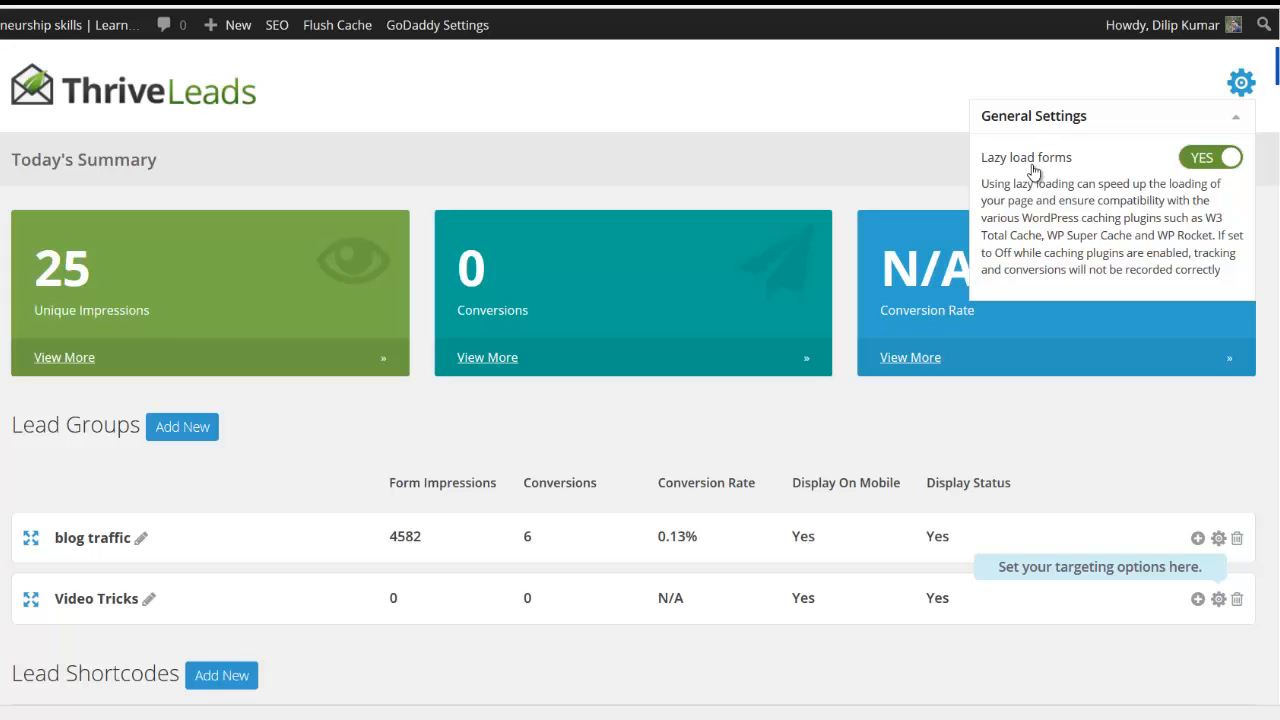
pyautogui.click(1237, 123)
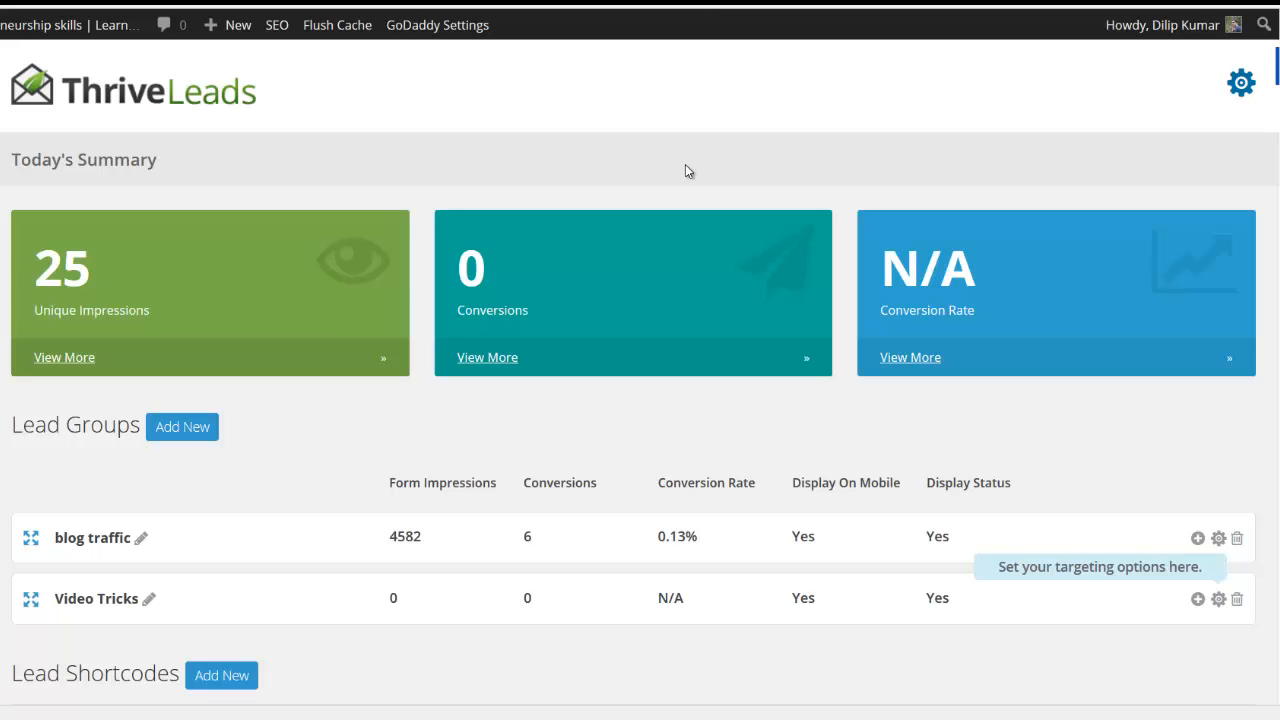
# Step: Find the Blog Traffic entry under 2 Step Lightboxes and select its shortcode text
pyautogui.scroll(-5, 686, 170)
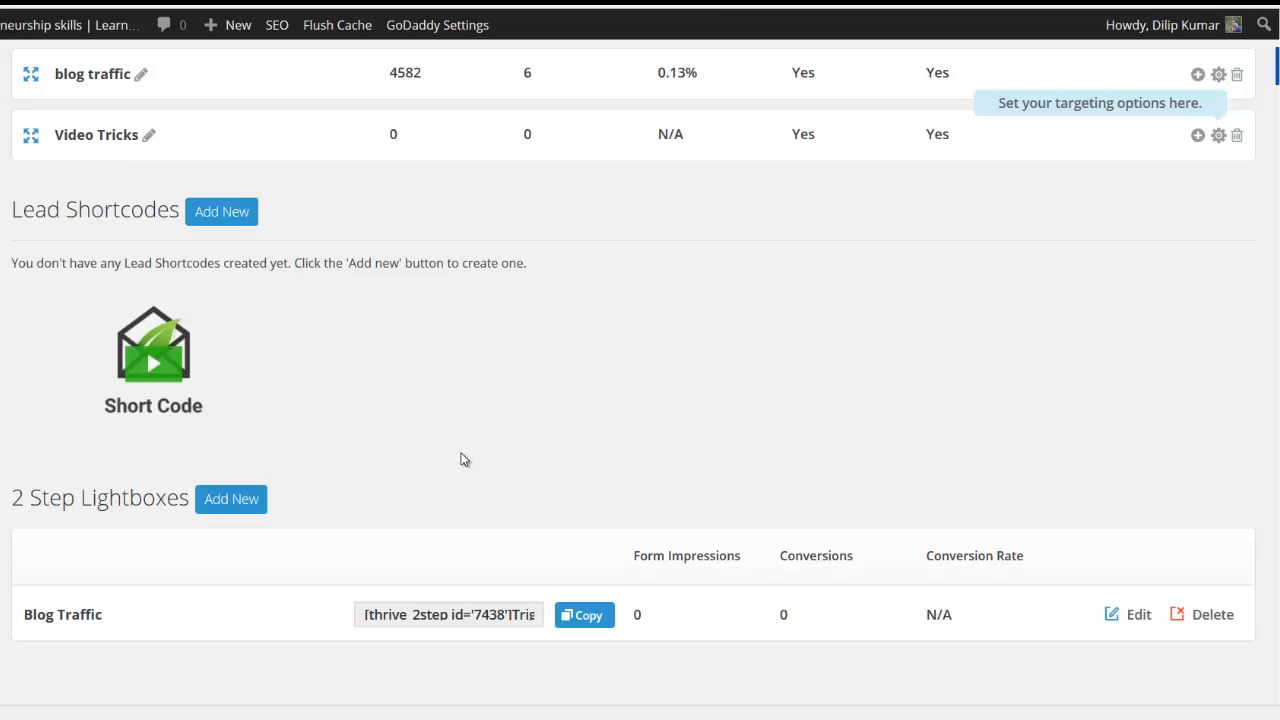
pyautogui.scroll(-1, 462, 458)
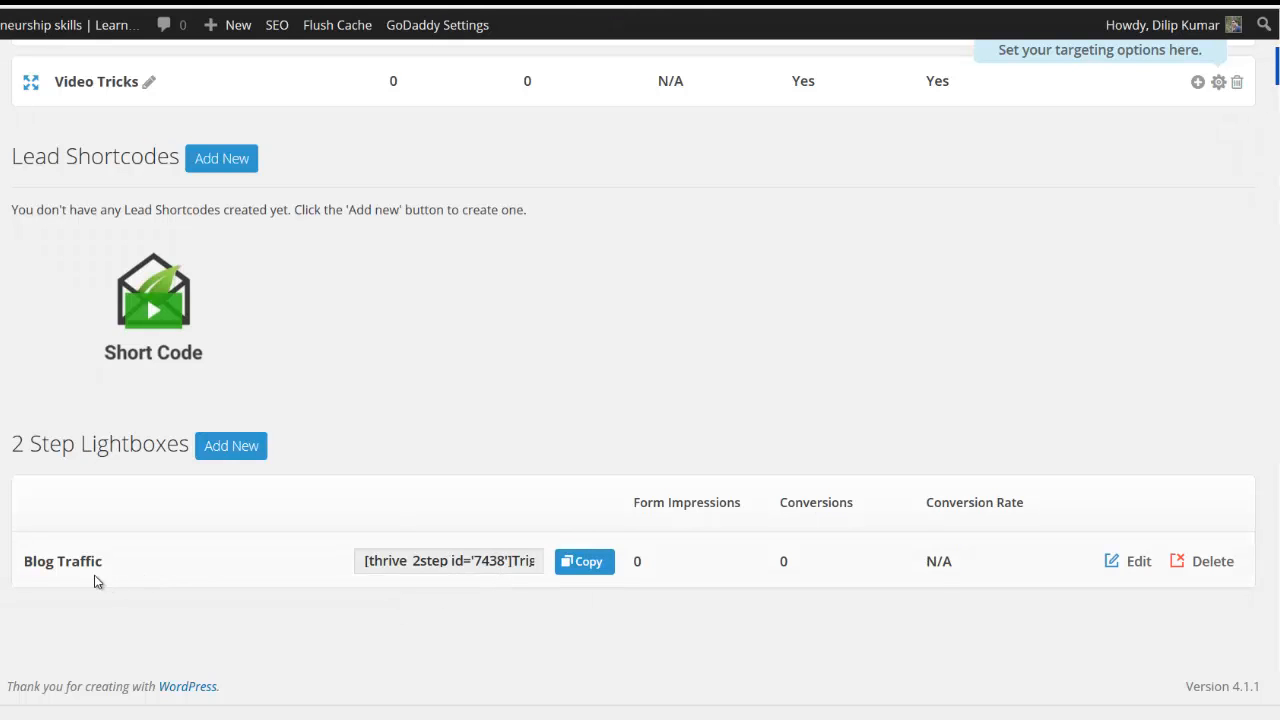
pyautogui.click(431, 558)
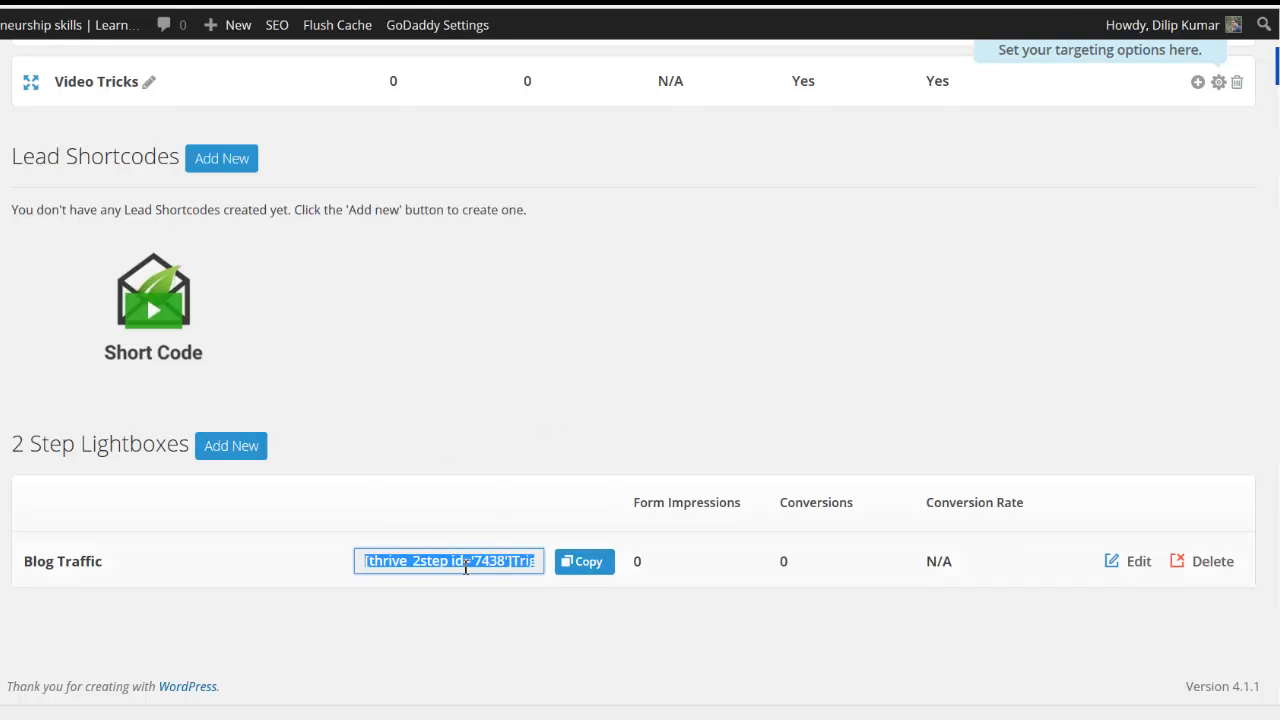
# Step: Add a new lead shortcode named "Blog Traffic" and select its generated shortcode text
pyautogui.scroll(3, 513, 356)
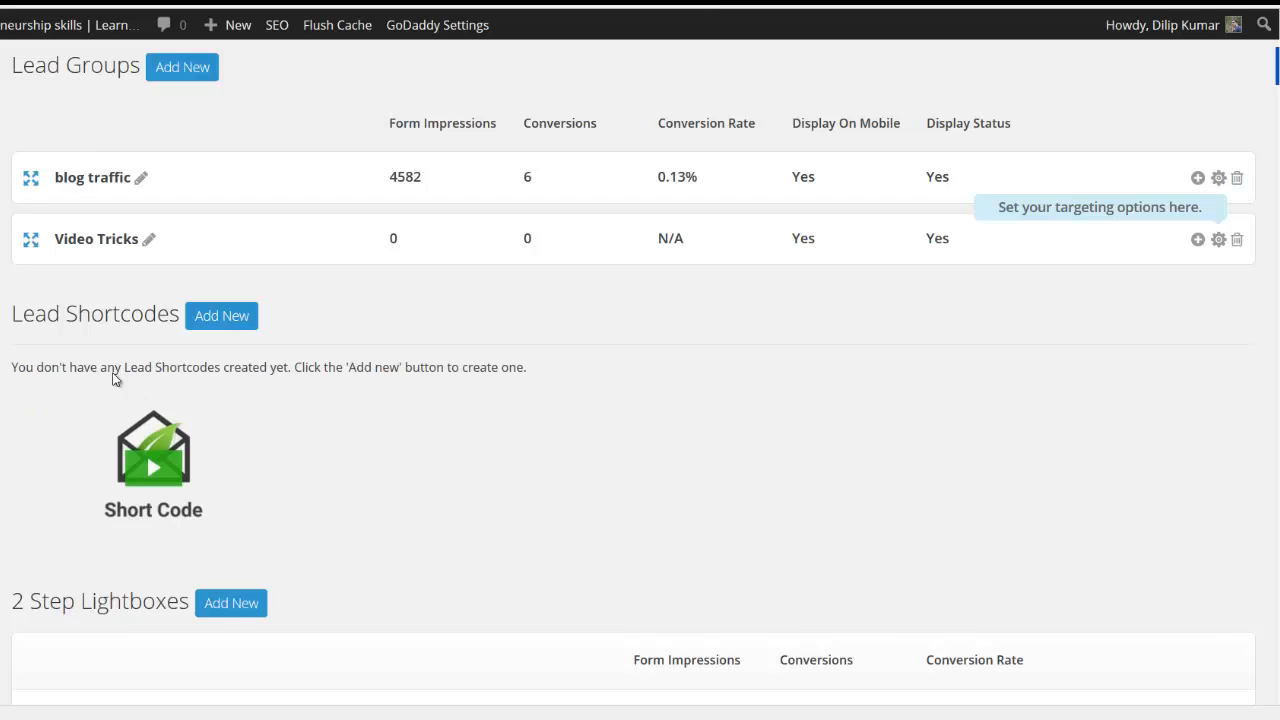
pyautogui.click(225, 323)
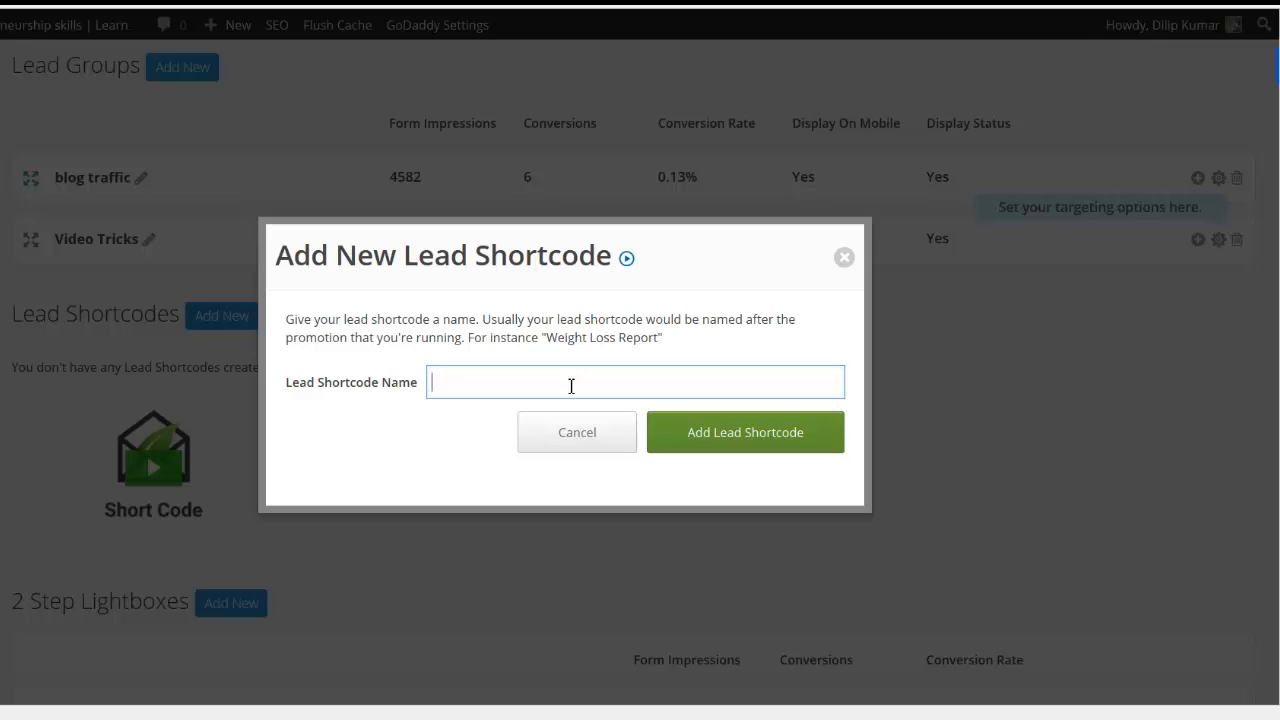
pyautogui.write('Blog Traffic')
pyautogui.click(736, 438)
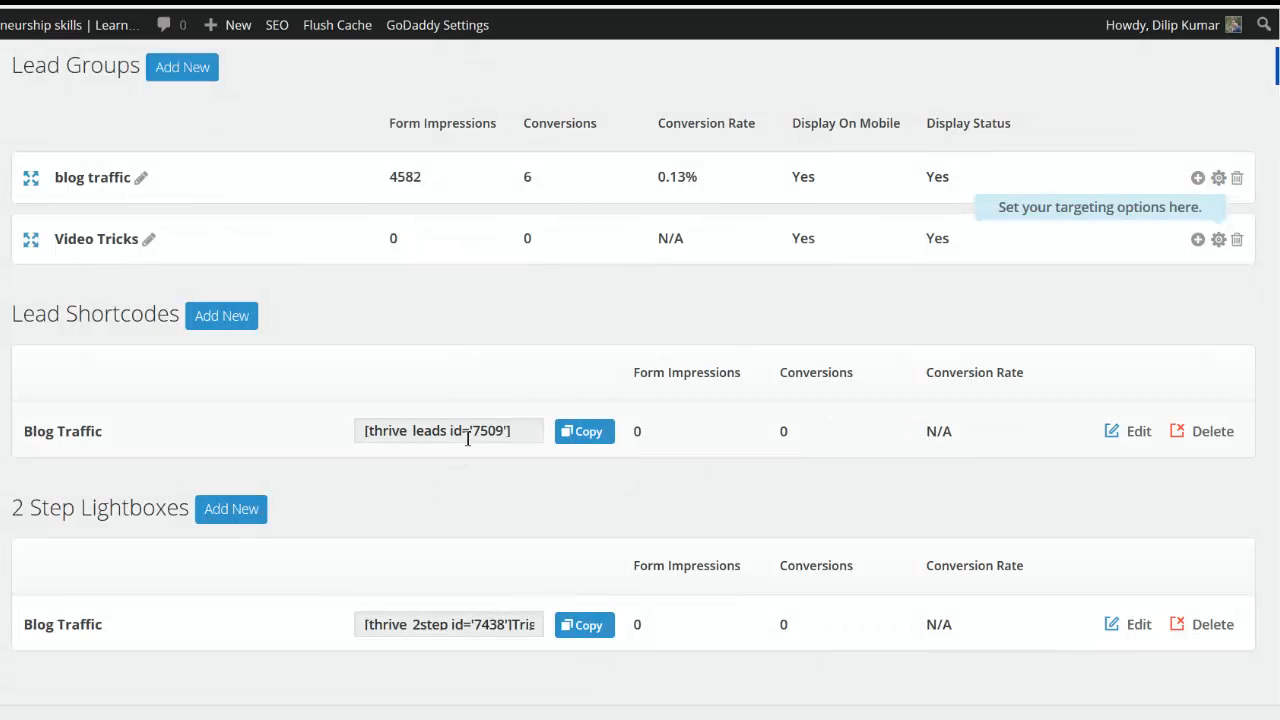
pyautogui.click(467, 436)
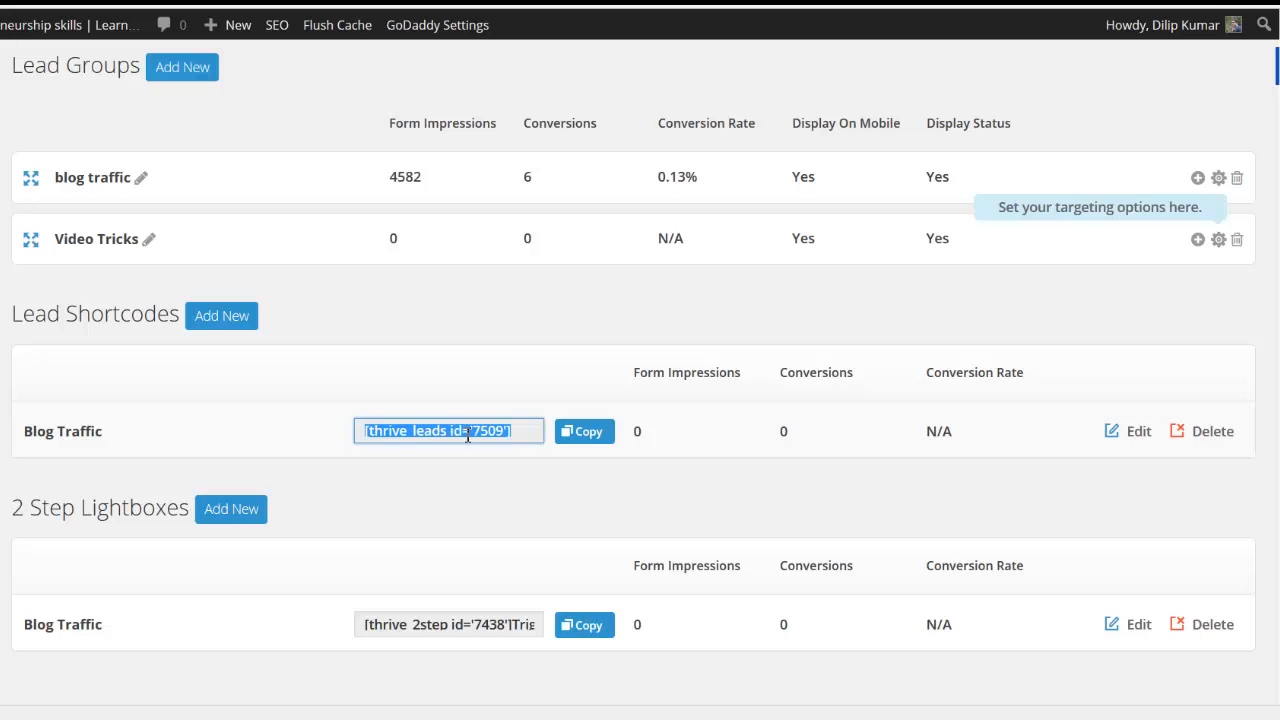
# Step: Open the Blog Traffic lead shortcode for editing and create a form named "Main Form1" in it
pyautogui.click(1138, 436)
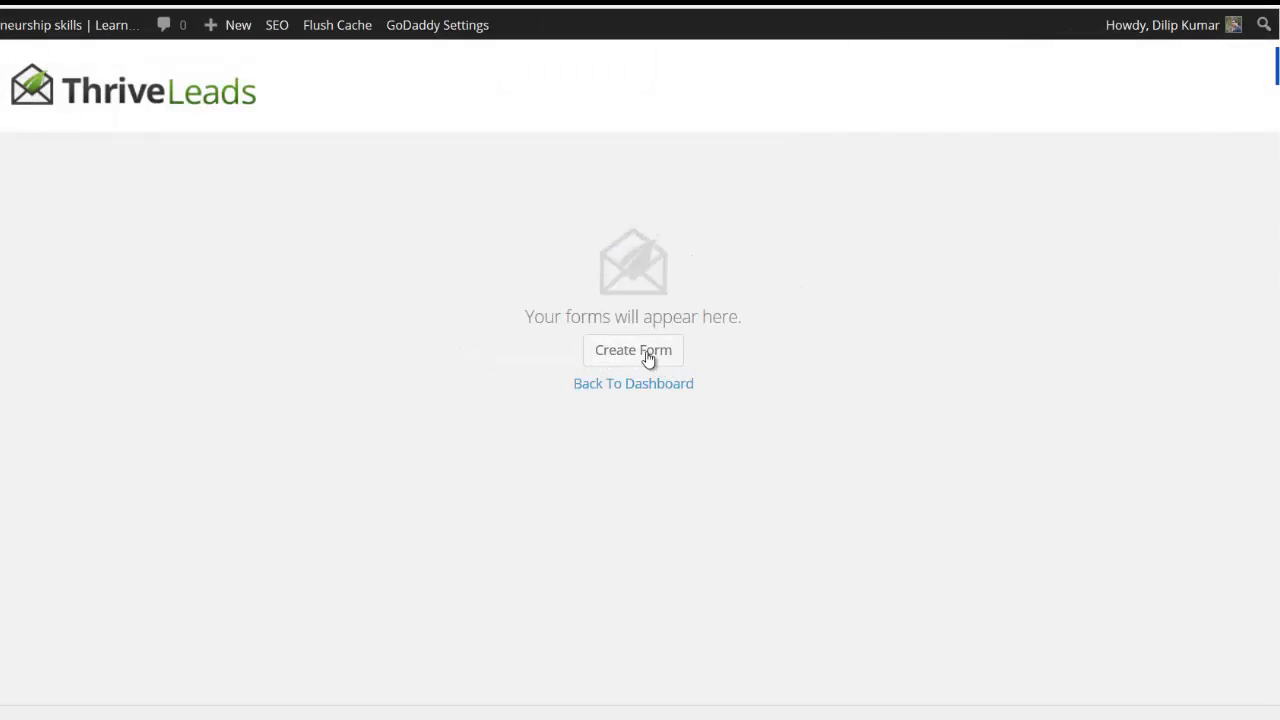
pyautogui.click(646, 357)
pyautogui.write('M')
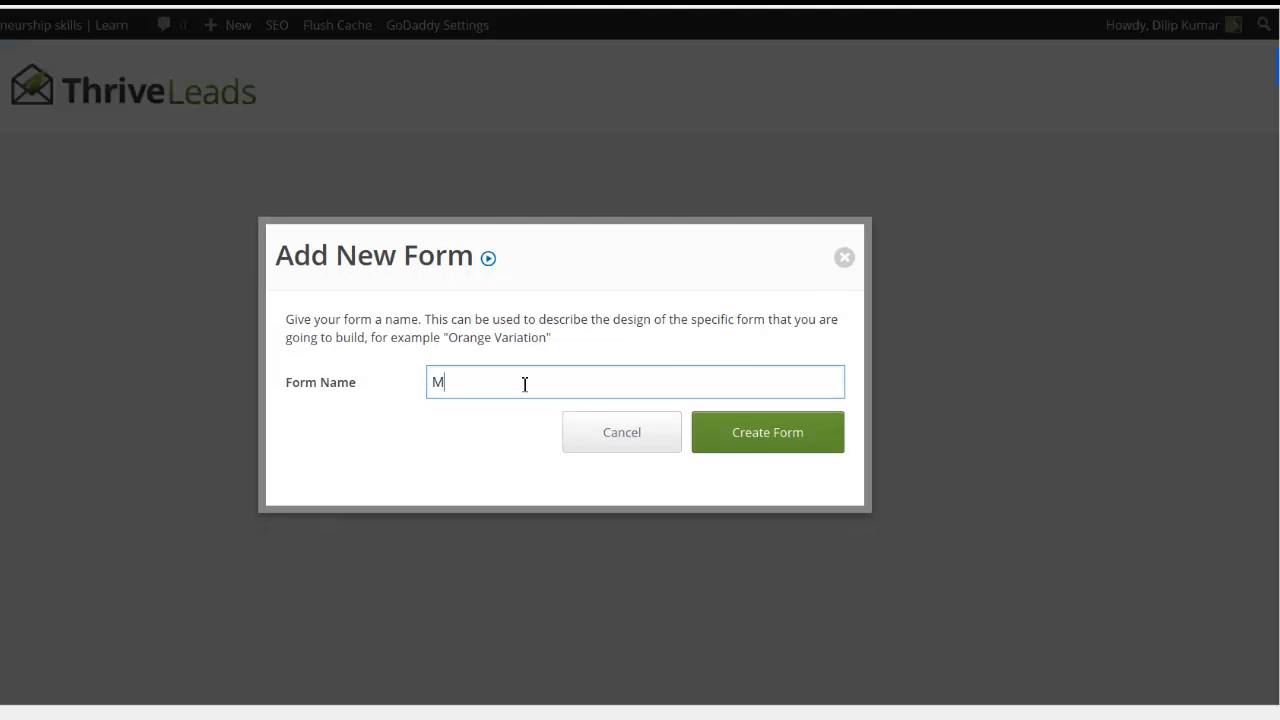
pyautogui.write('ain FOrm1')
pyautogui.press('BackSpace')
pyautogui.press('BackSpace')
pyautogui.press('BackSpace')
pyautogui.press('BackSpace')
pyautogui.write('orm1')
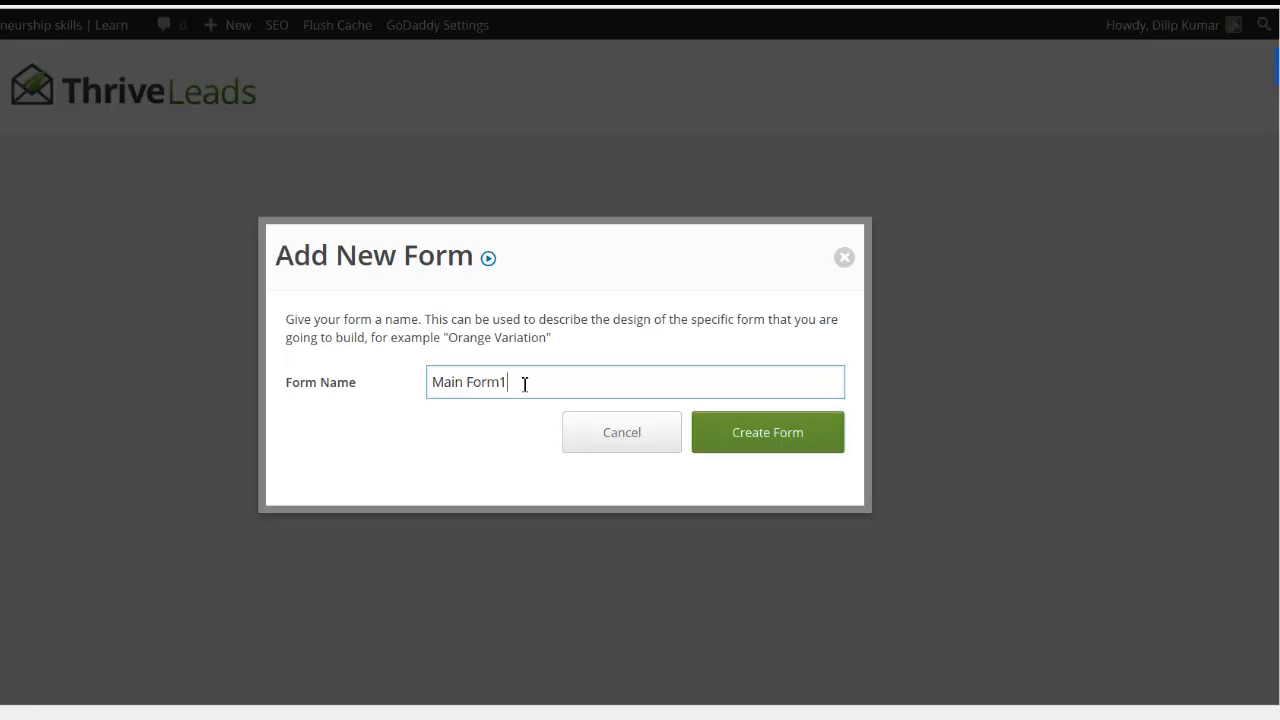
pyautogui.click(769, 433)
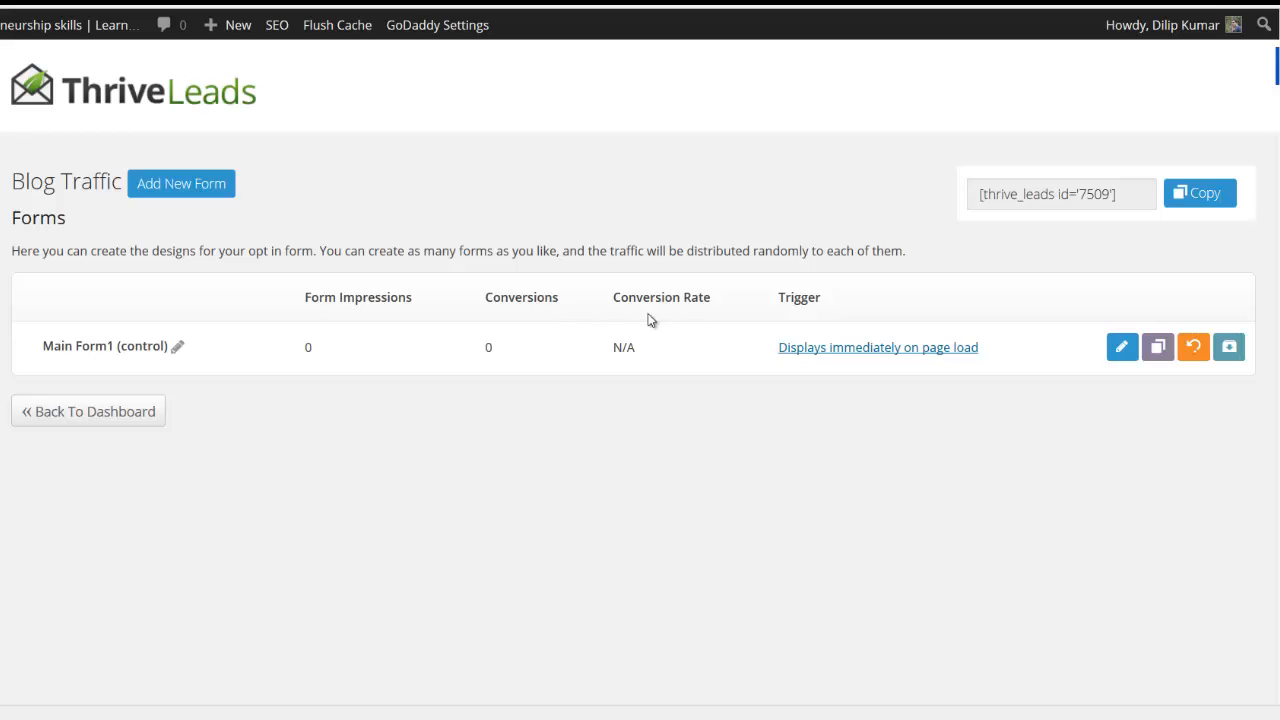
# Step: Check the available trigger options for Main Form1 and close the trigger settings without changing them
pyautogui.click(840, 355)
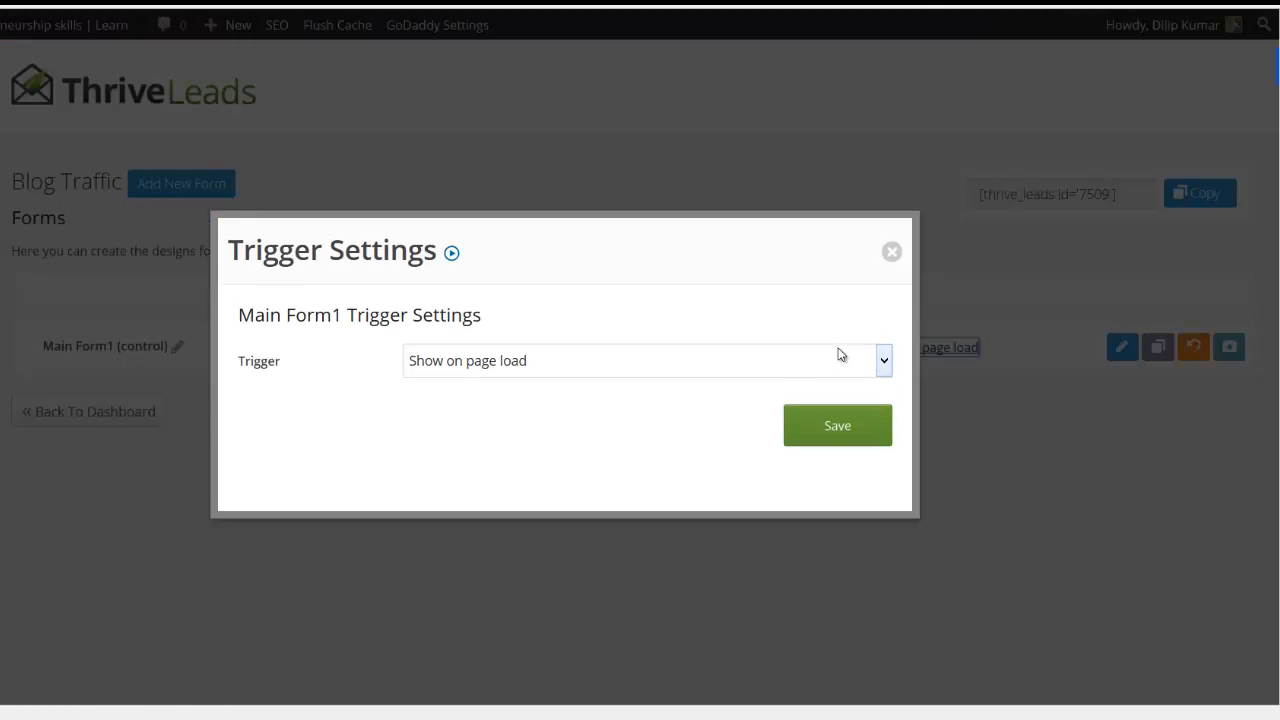
pyautogui.click(773, 361)
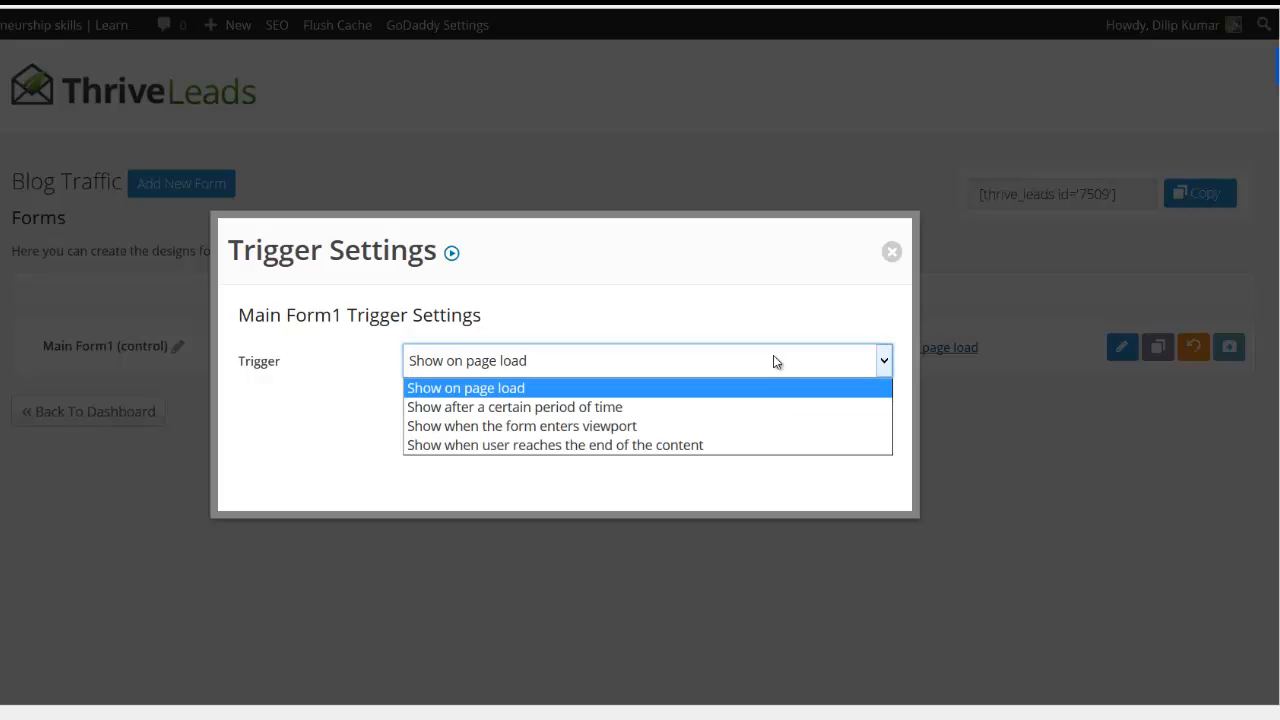
pyautogui.click(892, 262)
pyautogui.click(891, 256)
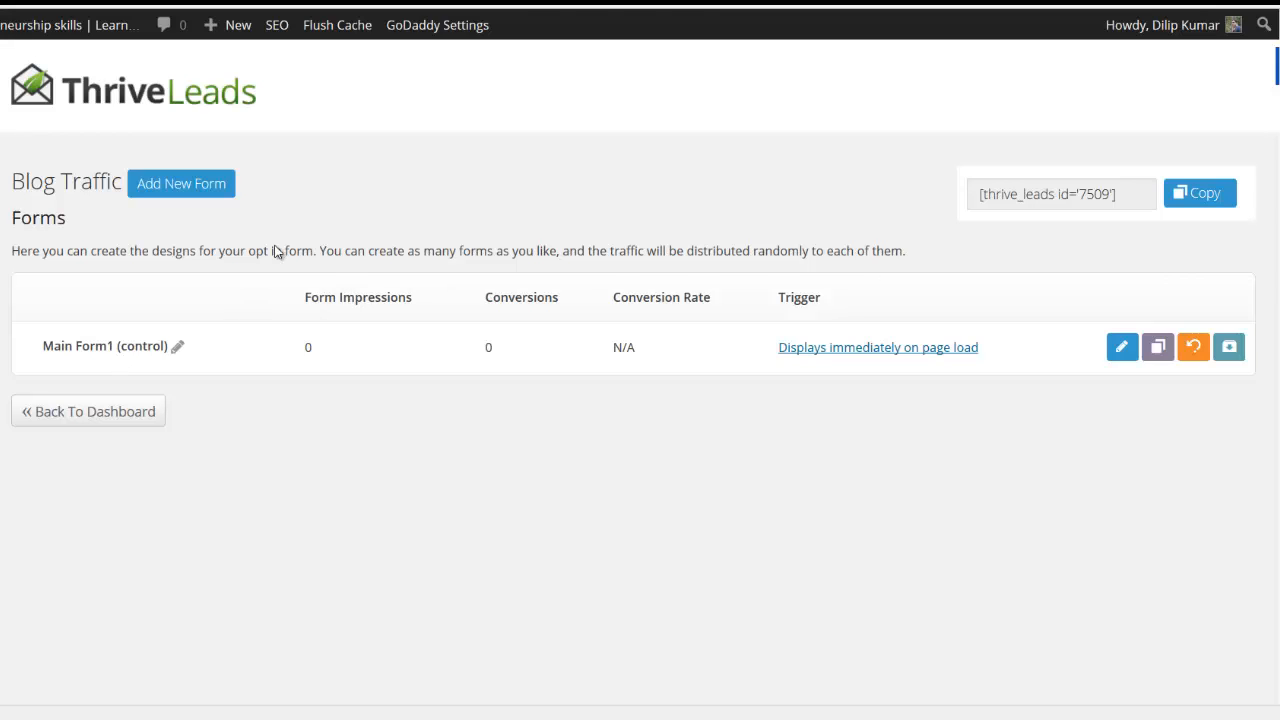
# Step: Go to the dashboard, view the Lightbox forms of the Video Tricks lead group, and return to the lead groups list
pyautogui.click(132, 420)
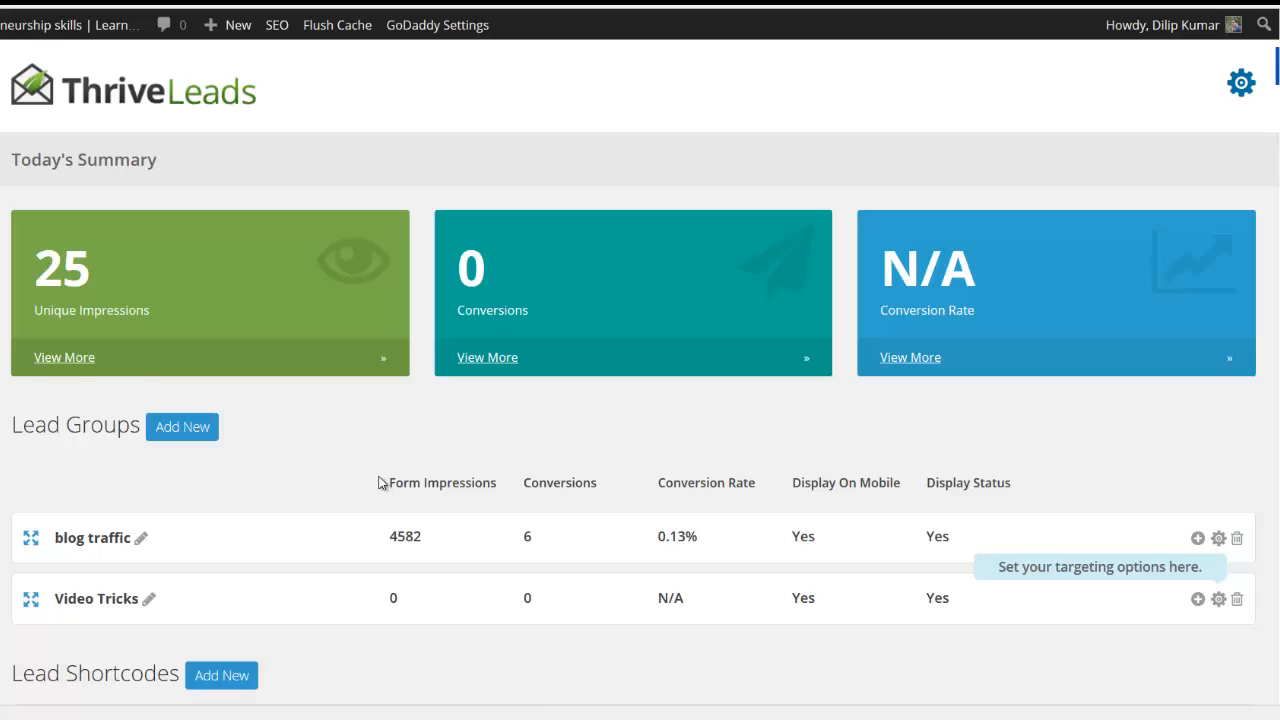
pyautogui.scroll(-2, 381, 484)
pyautogui.scroll(-1, 381, 484)
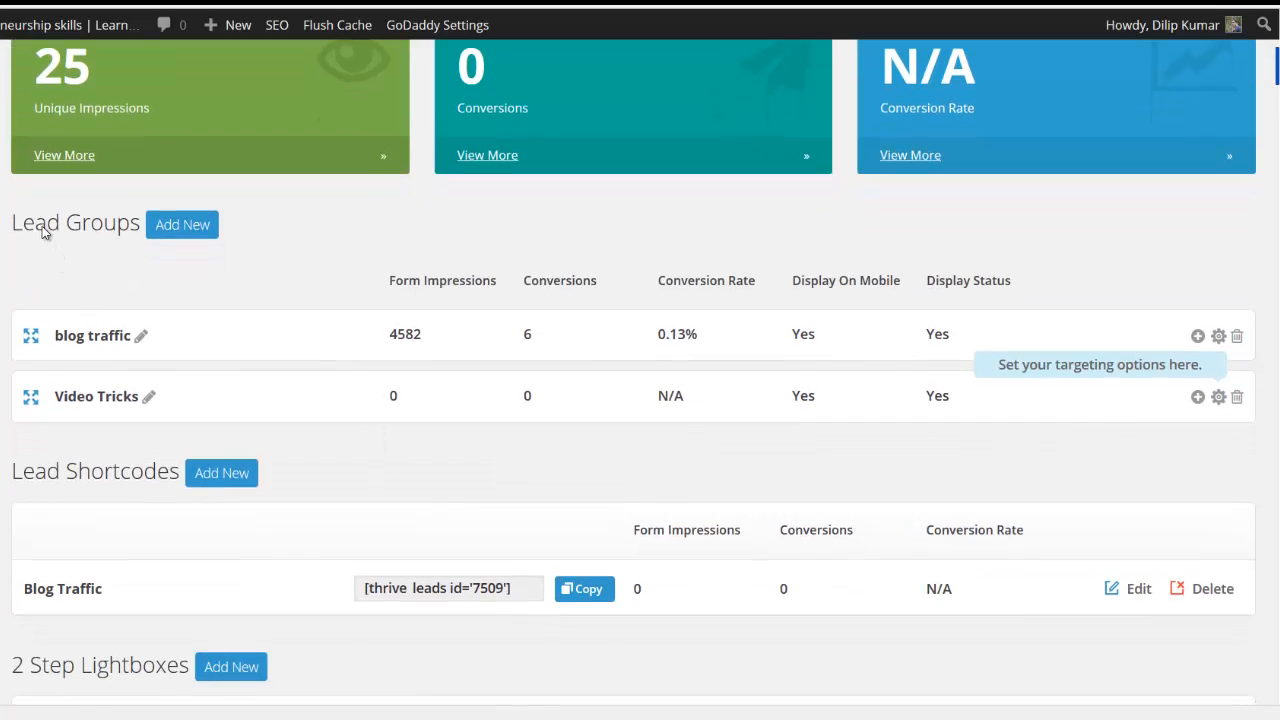
pyautogui.click(110, 396)
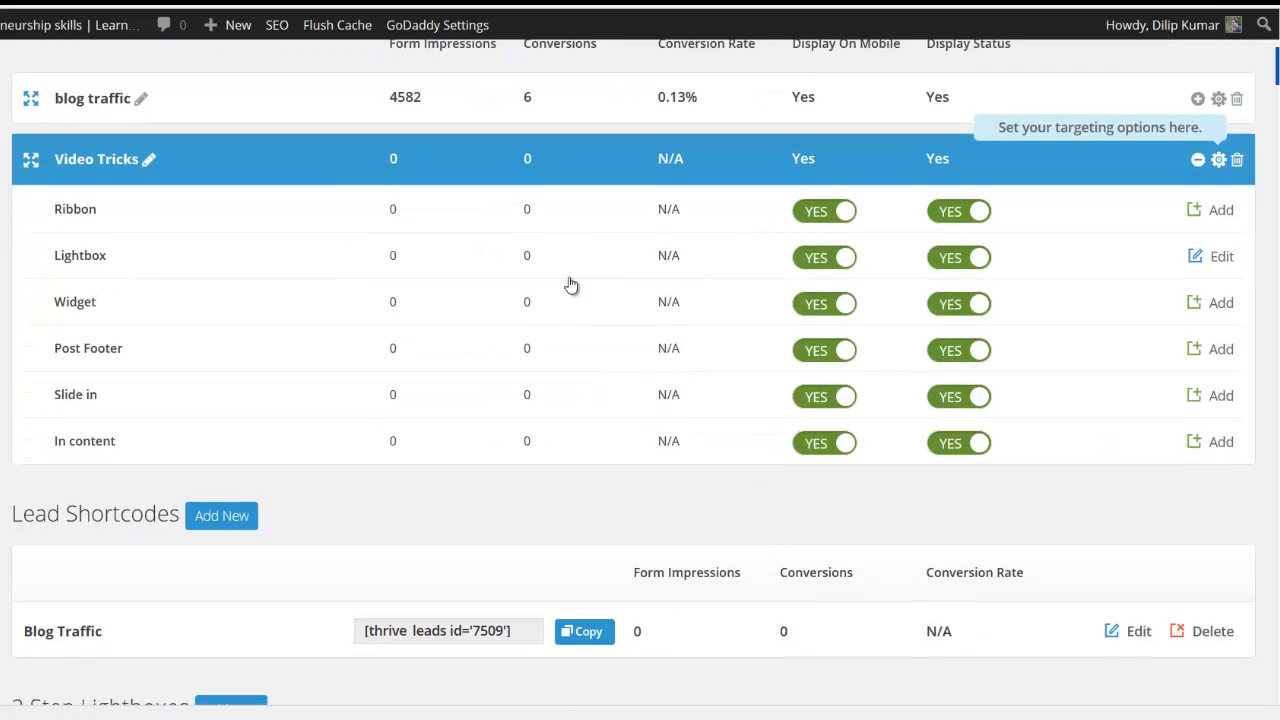
pyautogui.click(1221, 258)
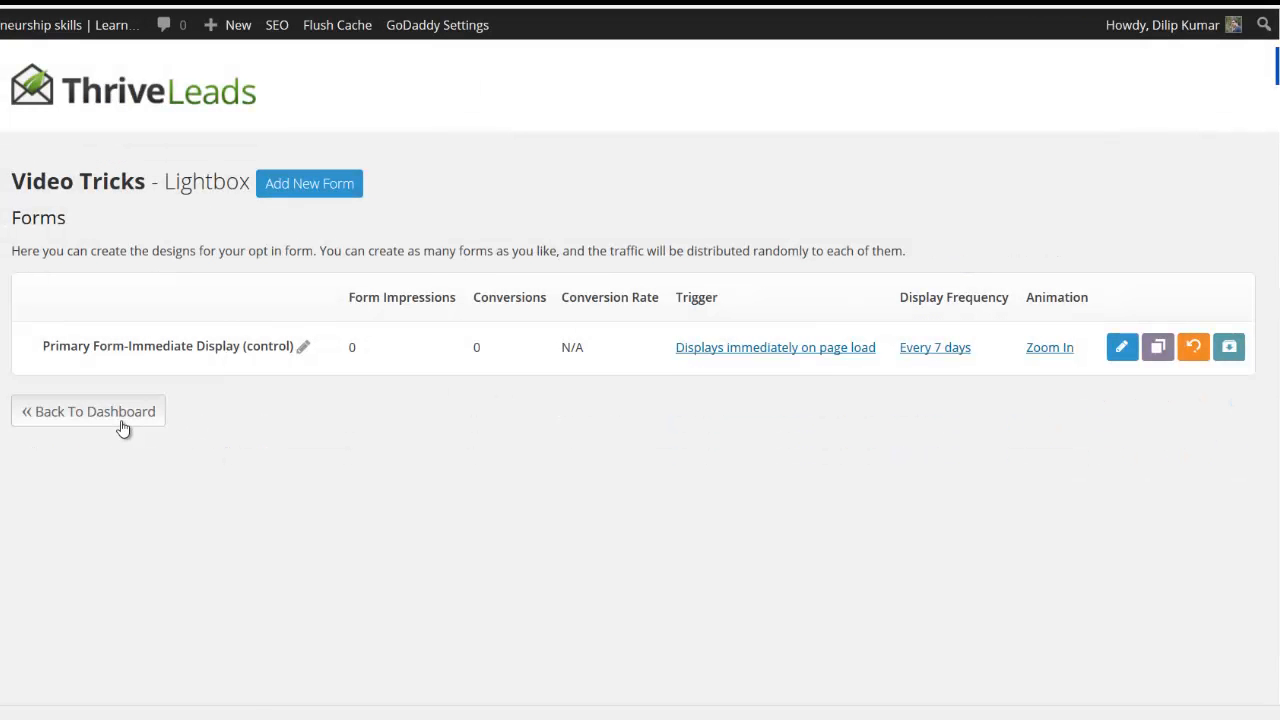
pyautogui.click(122, 426)
pyautogui.scroll(-5, 464, 403)
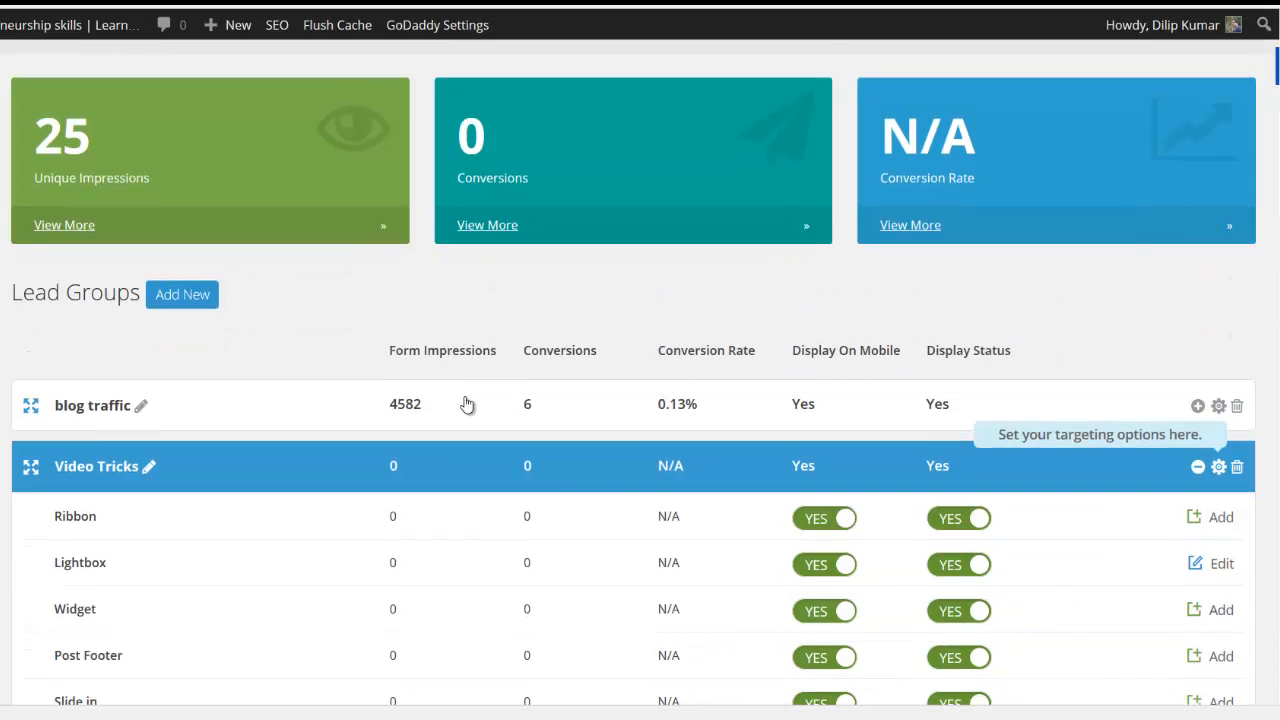
pyautogui.scroll(1, 464, 403)
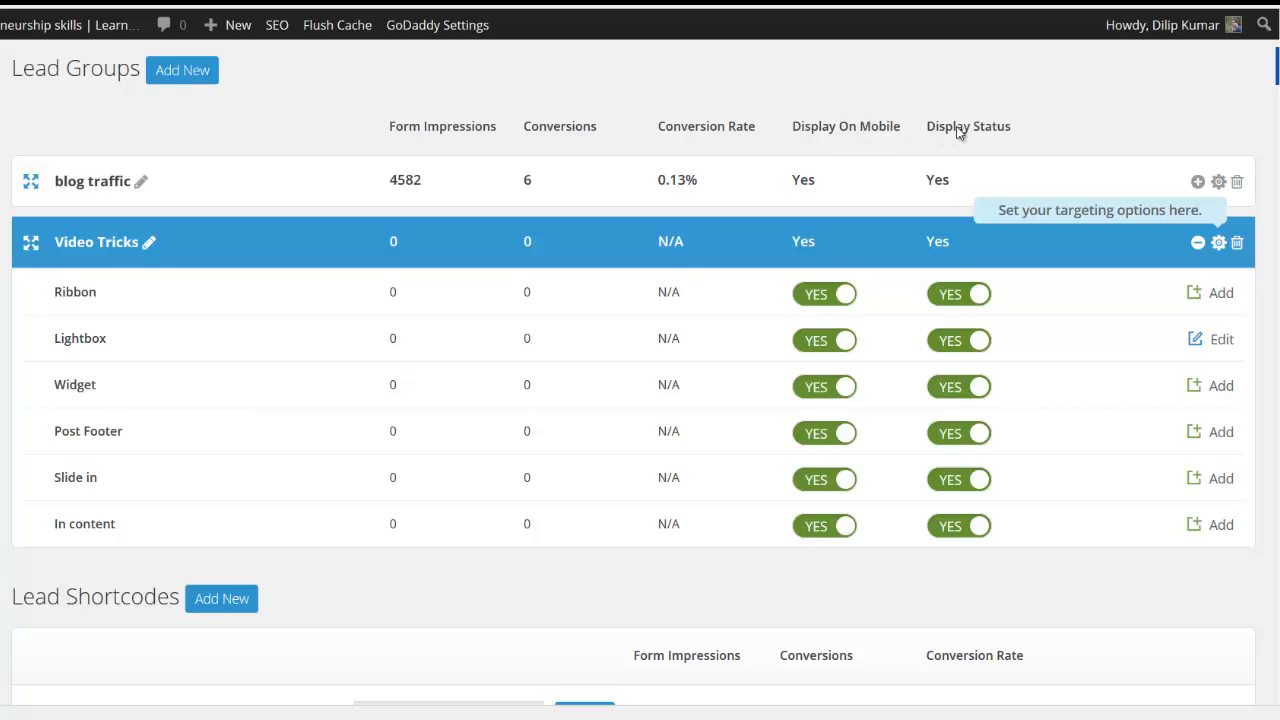
# Step: Switch the Video Tricks Lightbox display status off and back on
pyautogui.click(955, 343)
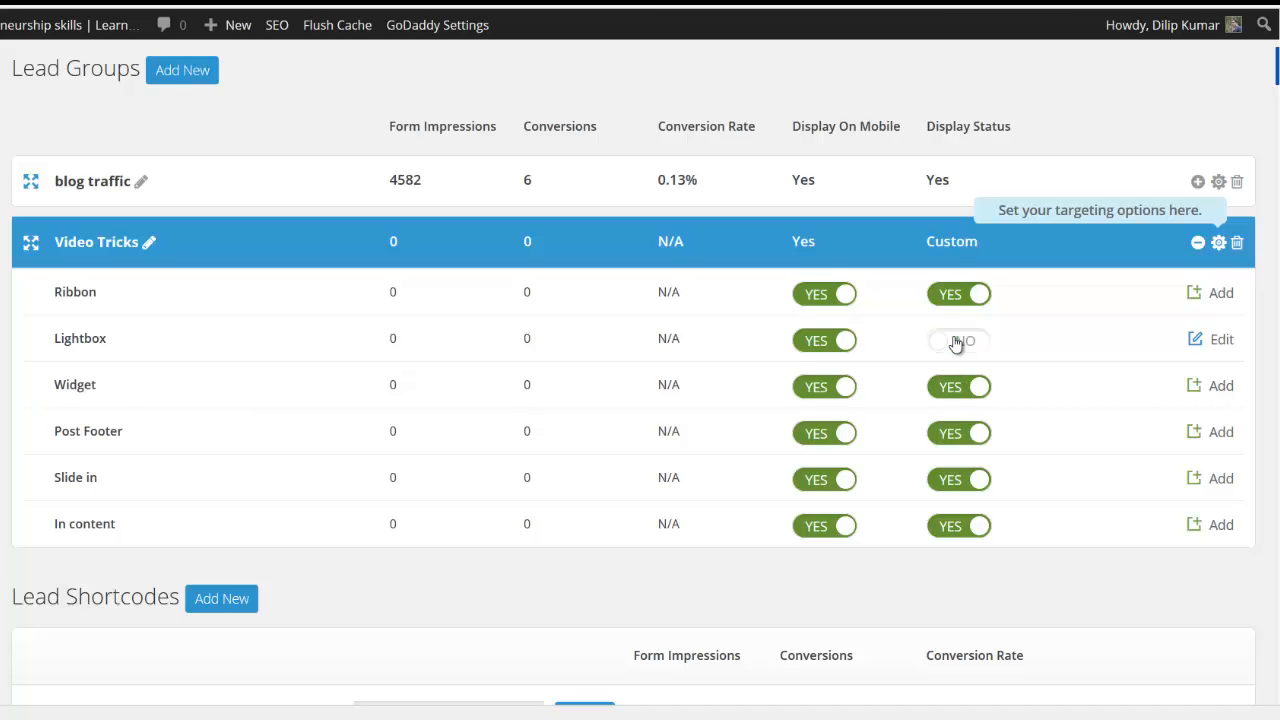
pyautogui.click(955, 343)
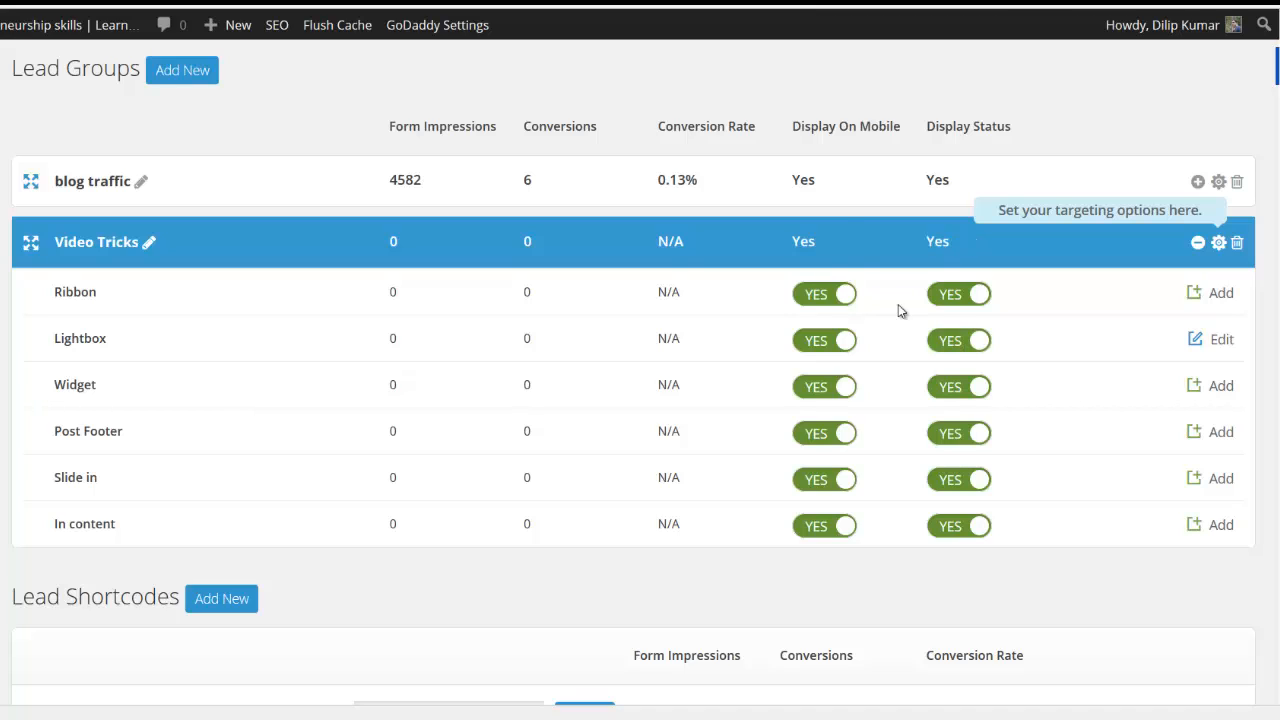
# Step: Turn off Display On Mobile for all six Video Tricks form types and turn off the Ribbon's Display Status
pyautogui.click(818, 292)
pyautogui.click(823, 343)
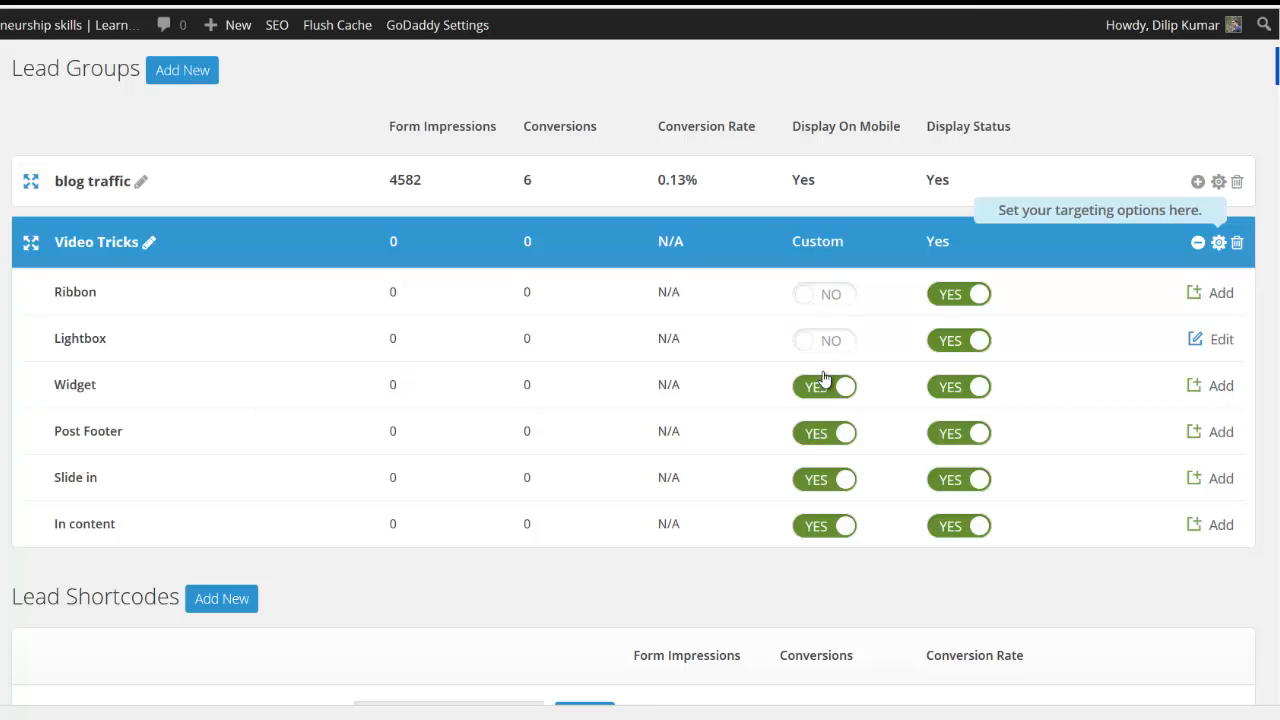
pyautogui.click(820, 387)
pyautogui.click(823, 437)
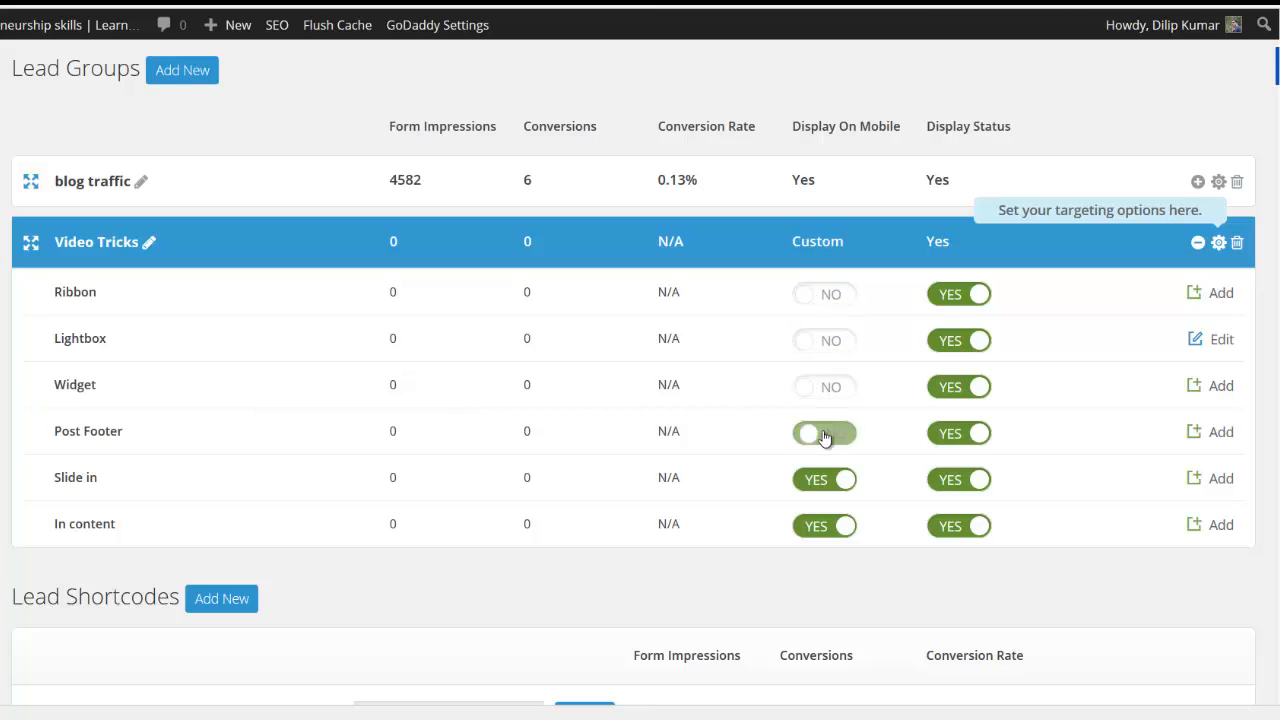
pyautogui.click(823, 482)
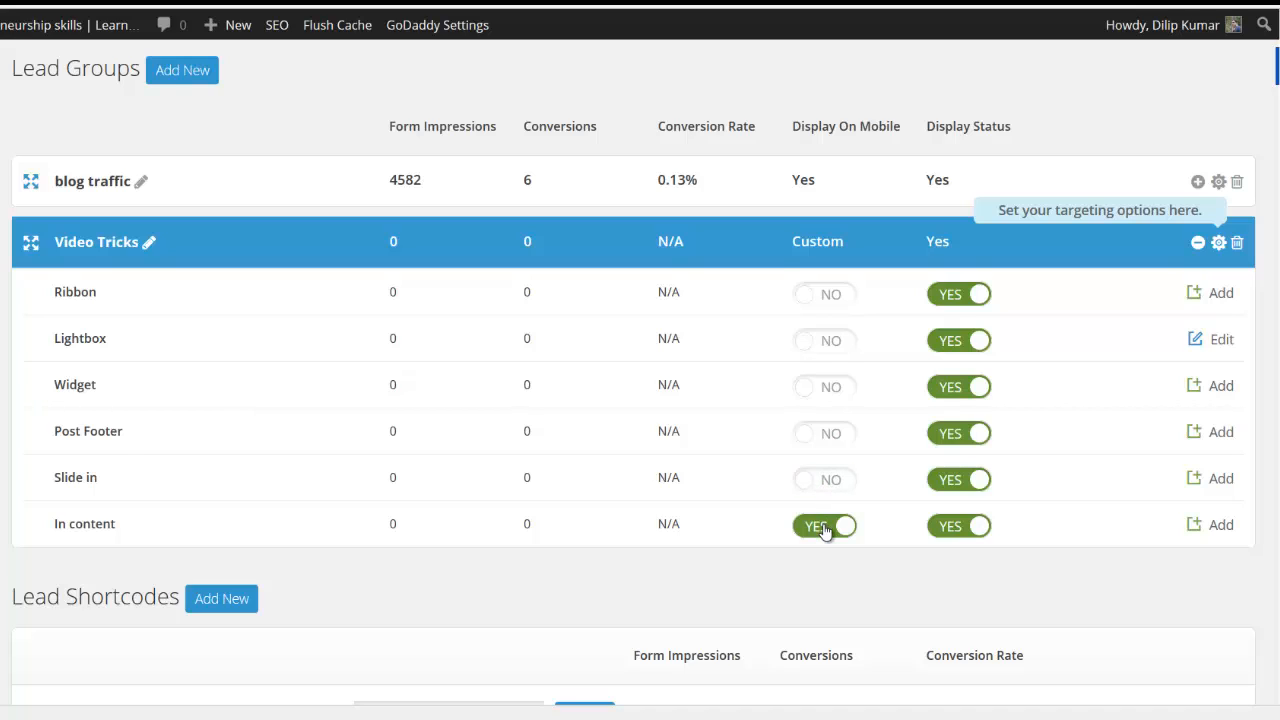
pyautogui.click(824, 527)
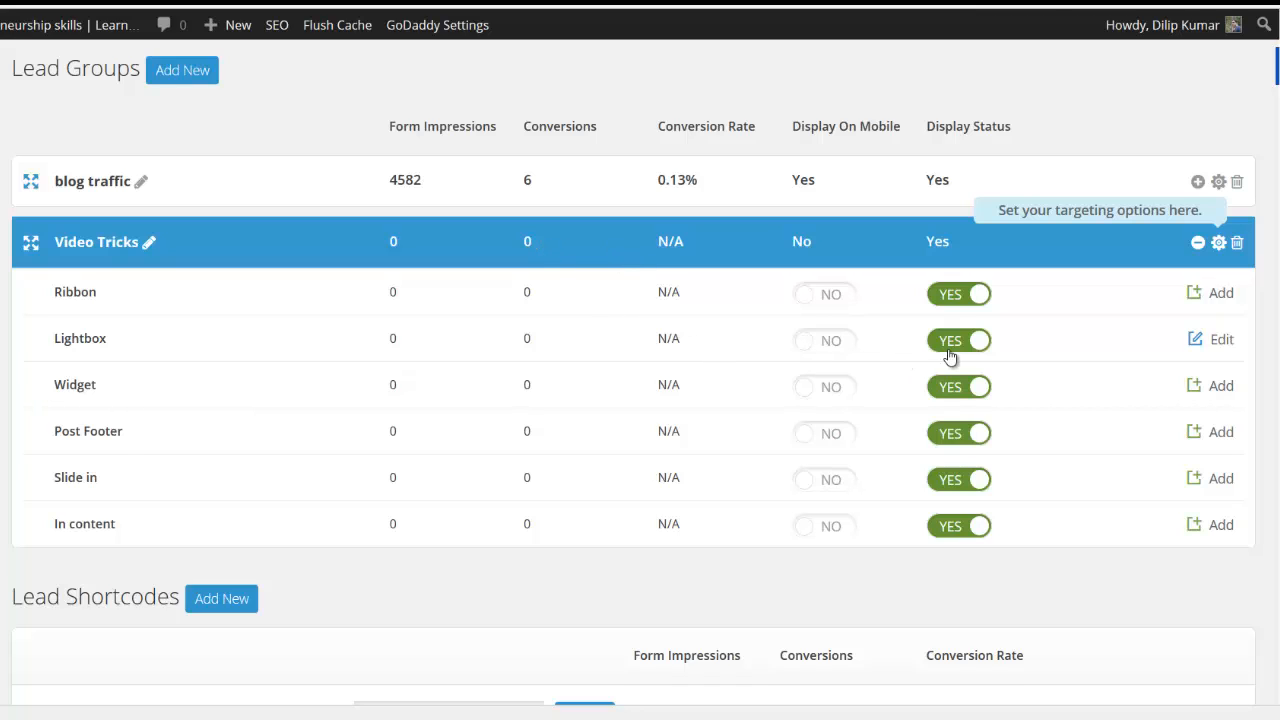
pyautogui.click(960, 300)
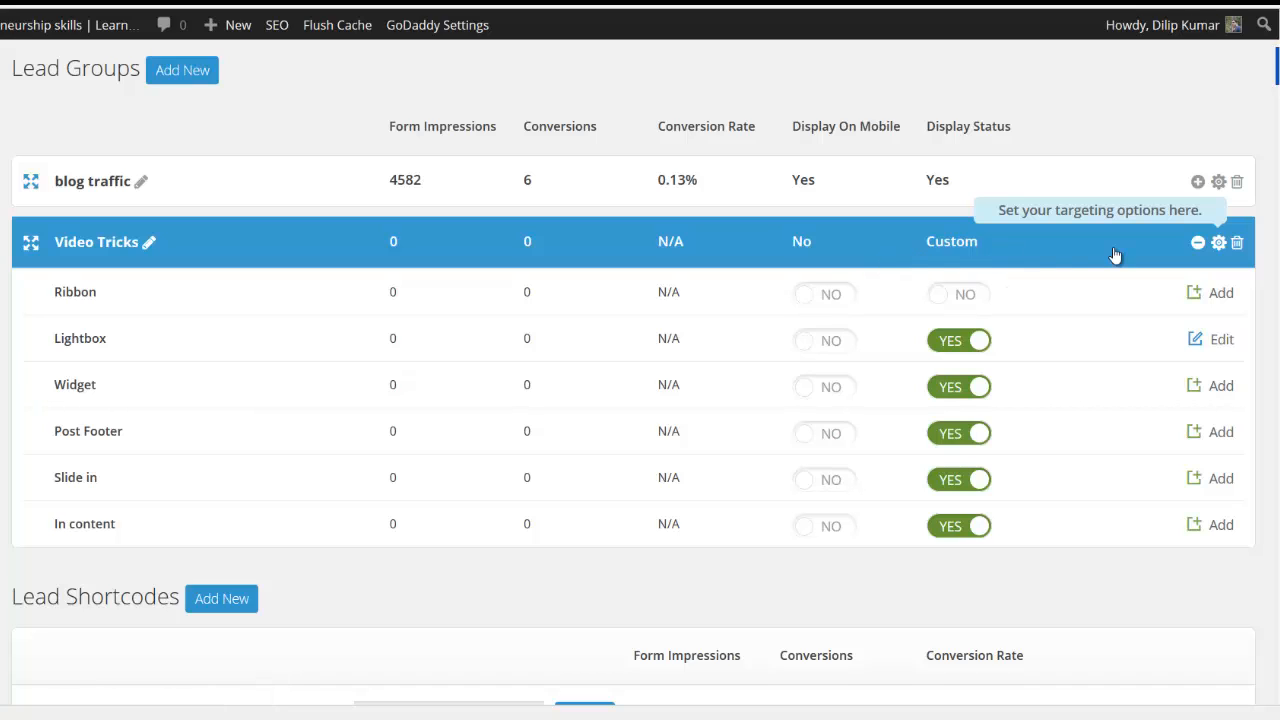
# Step: Open the display settings of the Video Tricks lead group and review the basic settings, exclusions and template options
pyautogui.click(1219, 243)
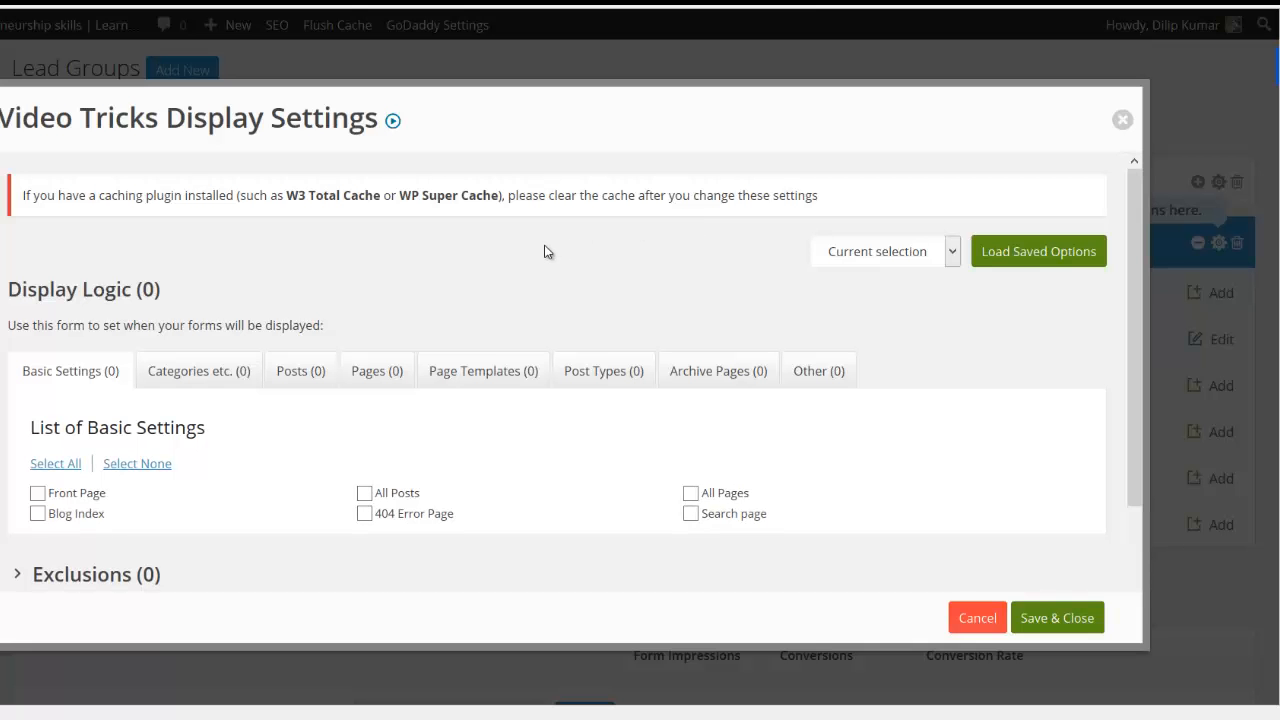
pyautogui.scroll(-3, 546, 251)
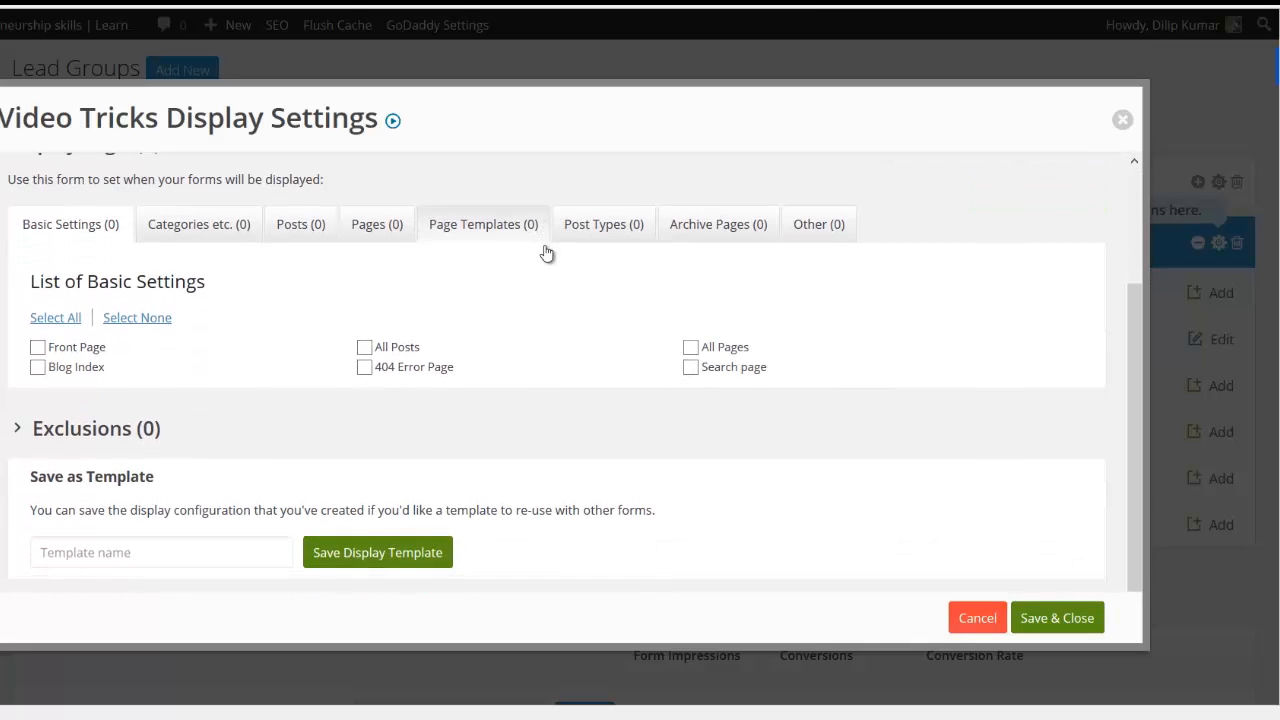
pyautogui.scroll(3, 546, 251)
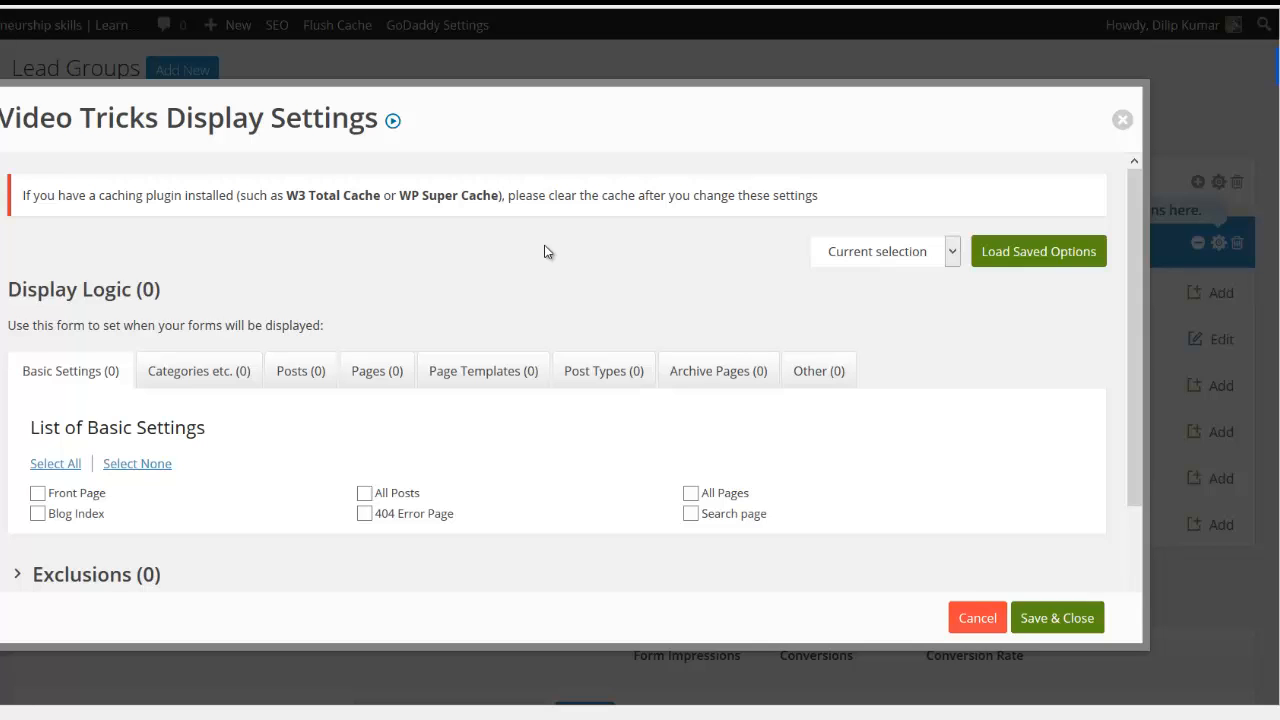
pyautogui.scroll(-3, 546, 251)
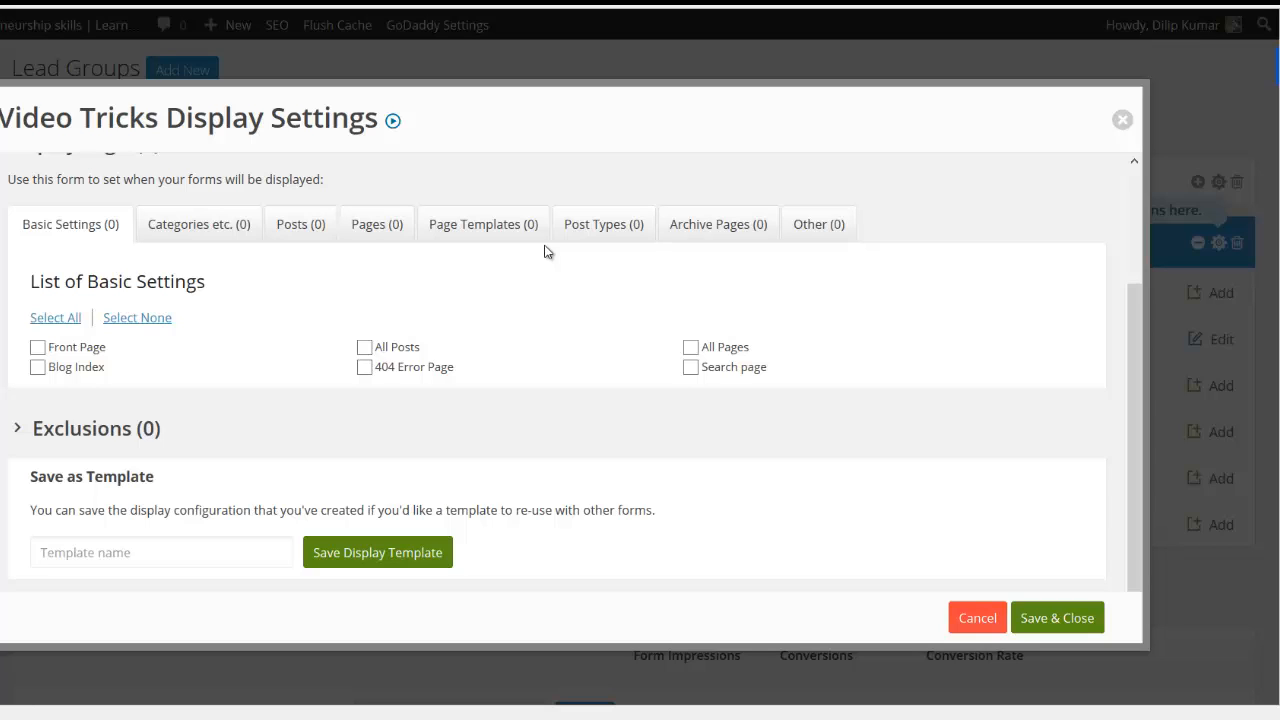
# Step: Try the Front Page, Blog Index and All Posts display options in the basic settings, leaving them all unselected
pyautogui.click(37, 348)
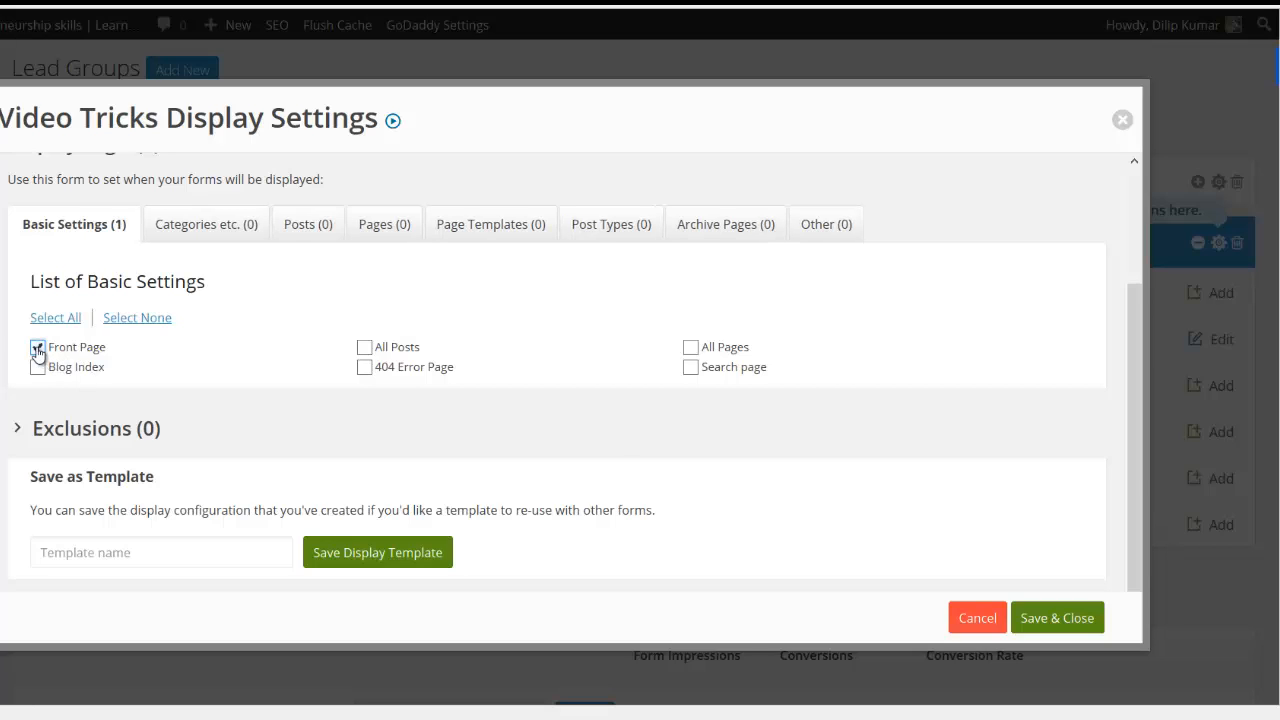
pyautogui.click(37, 350)
pyautogui.click(37, 367)
pyautogui.click(37, 369)
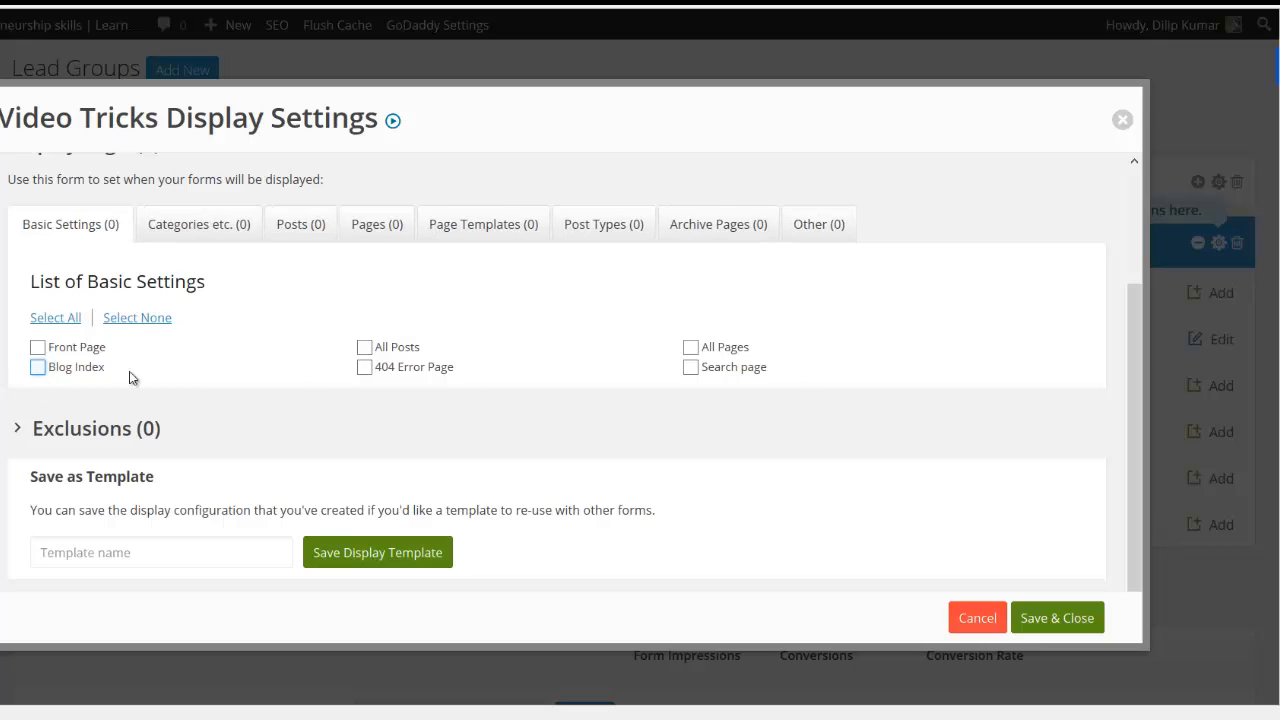
pyautogui.click(366, 350)
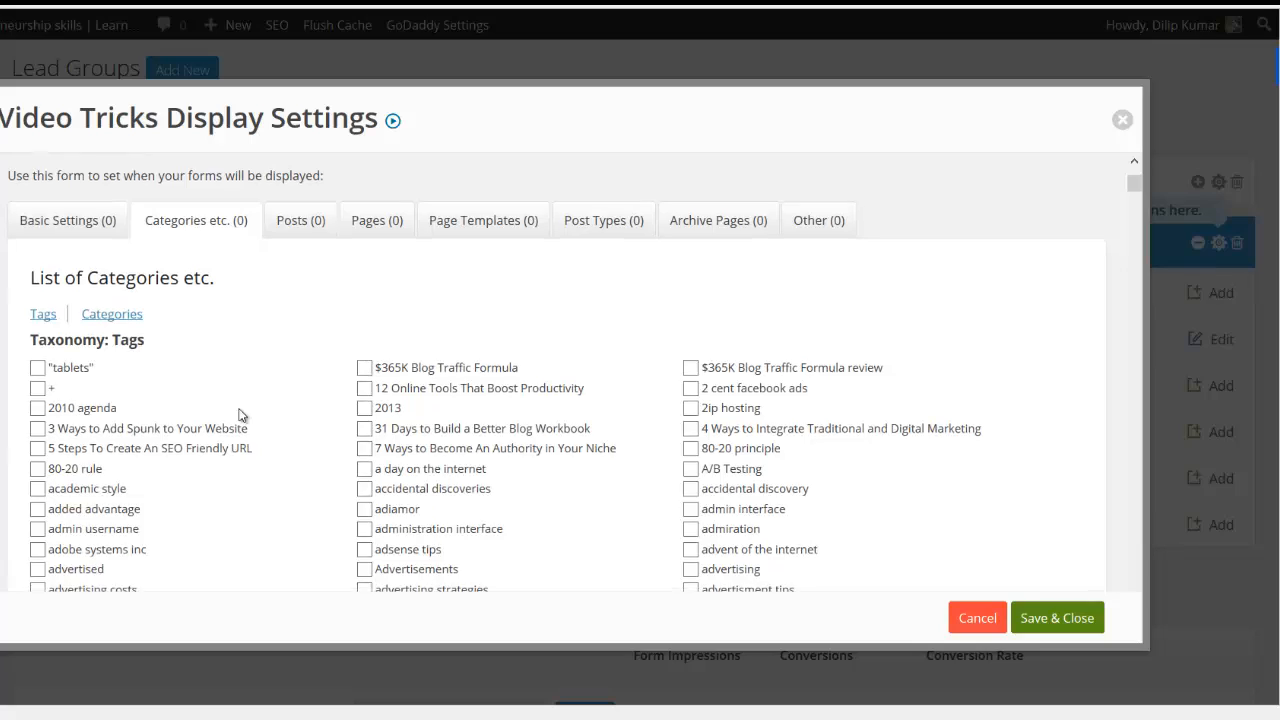
# Step: Examine the lists of tags and categories available for targeting the Video Tricks forms
pyautogui.scroll(-1, 240, 415)
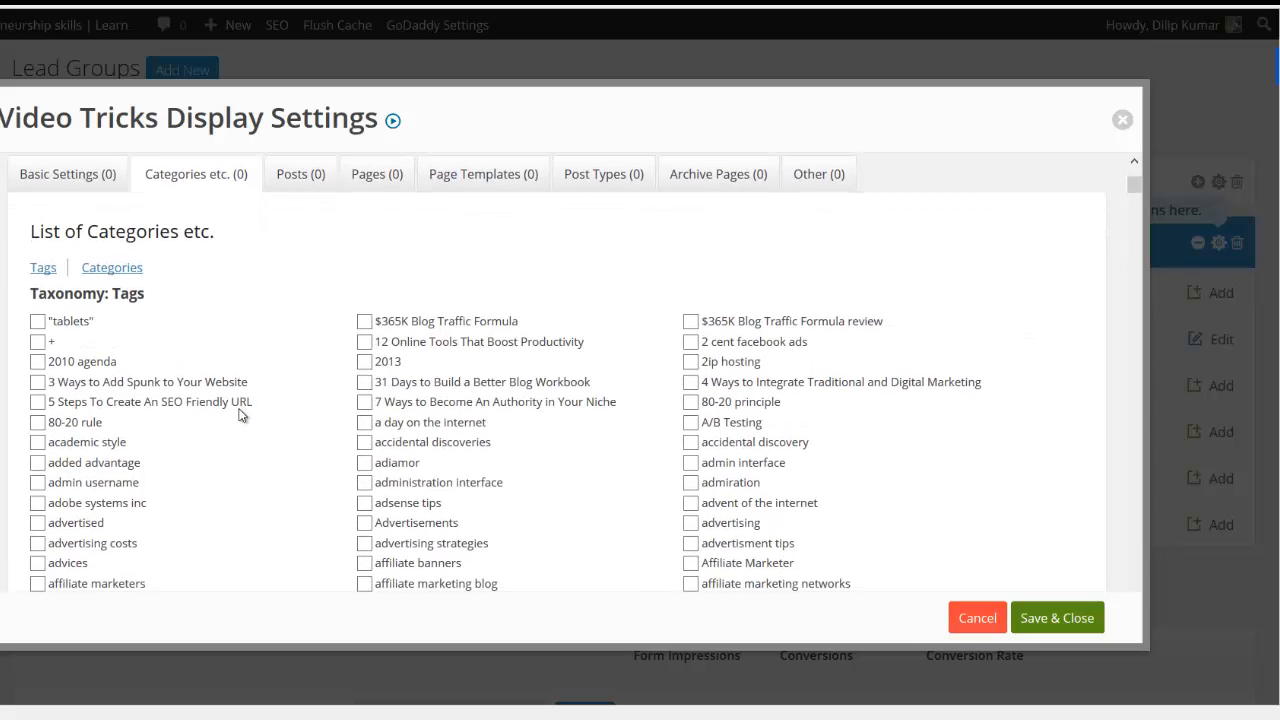
pyautogui.scroll(-5, 240, 415)
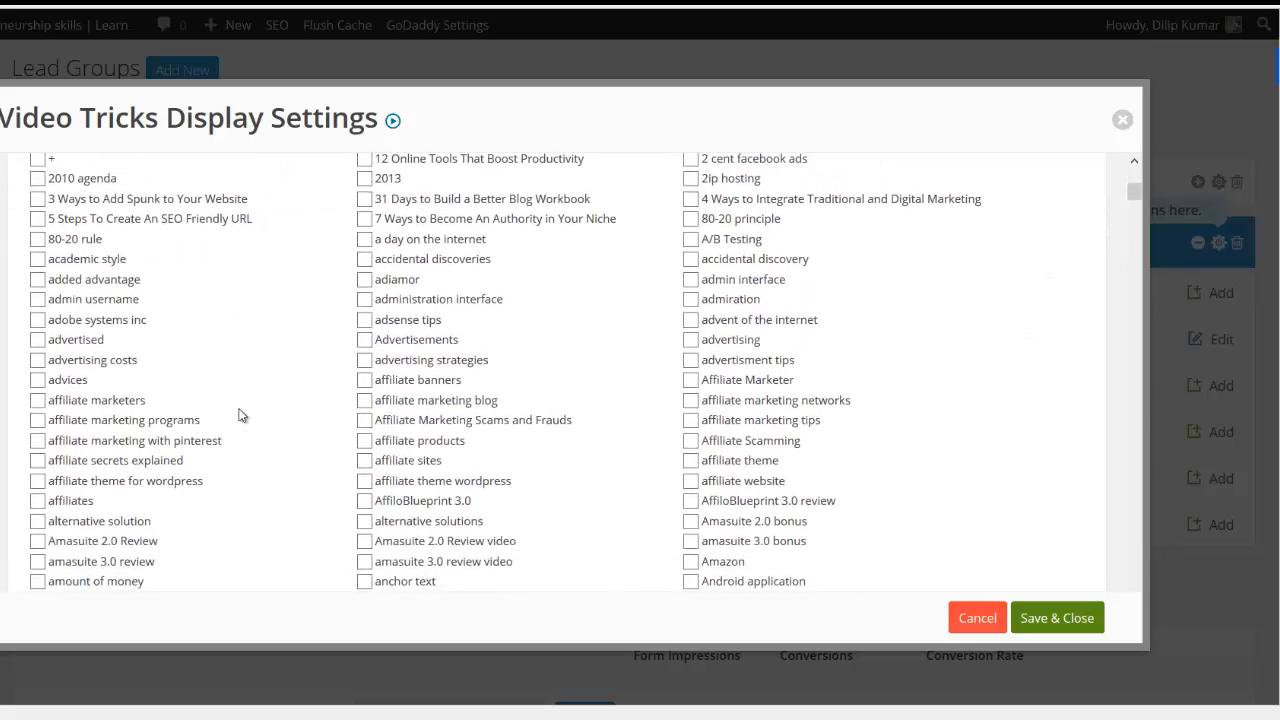
pyautogui.scroll(-9, 240, 415)
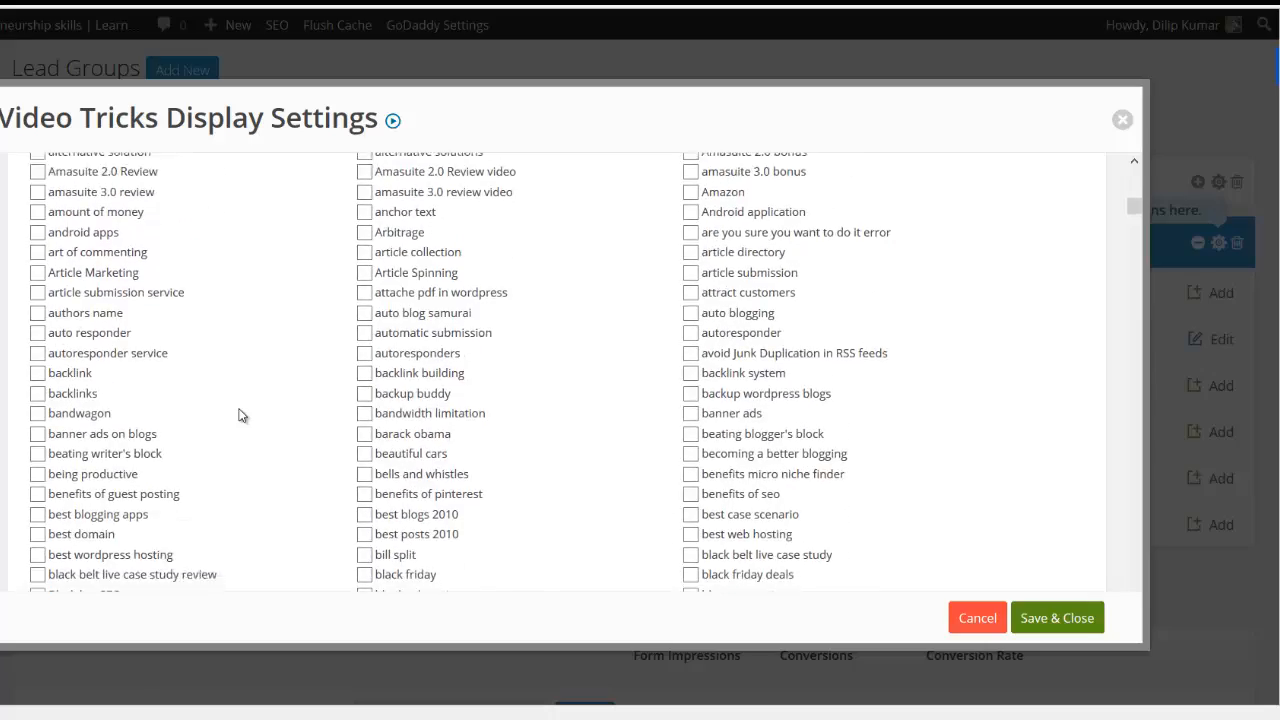
pyautogui.scroll(-5, 240, 415)
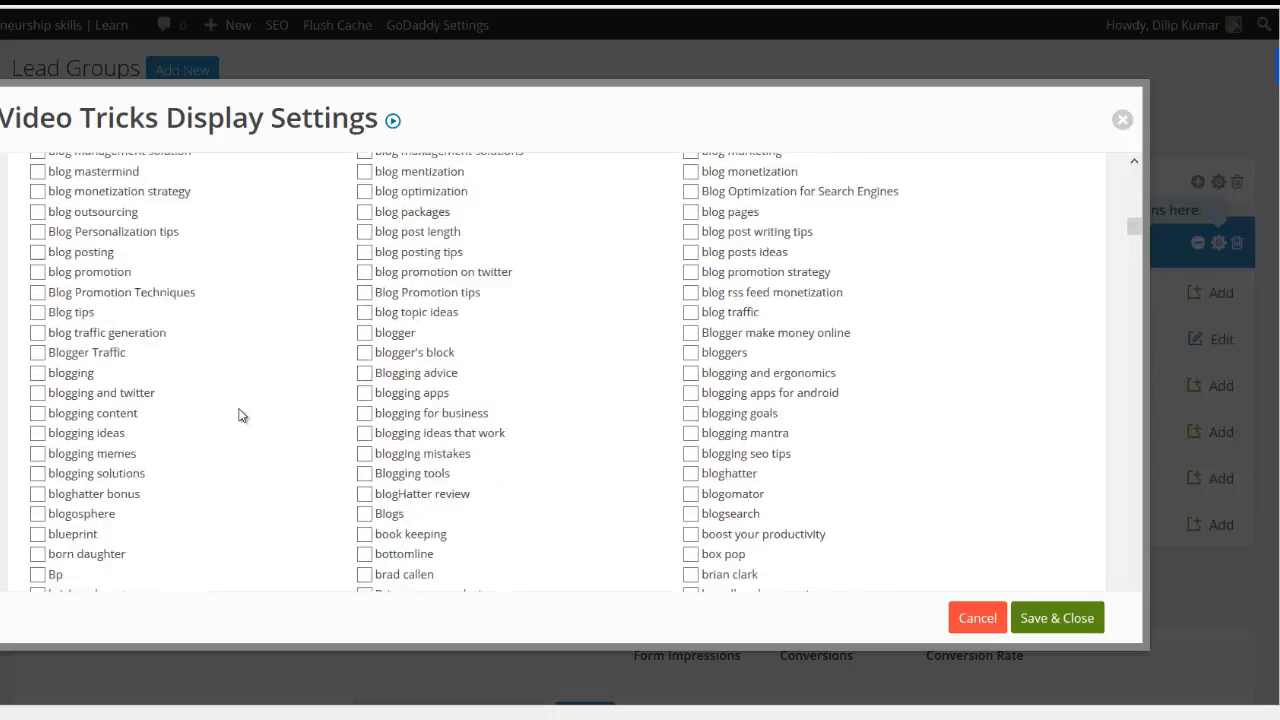
pyautogui.scroll(14, 240, 415)
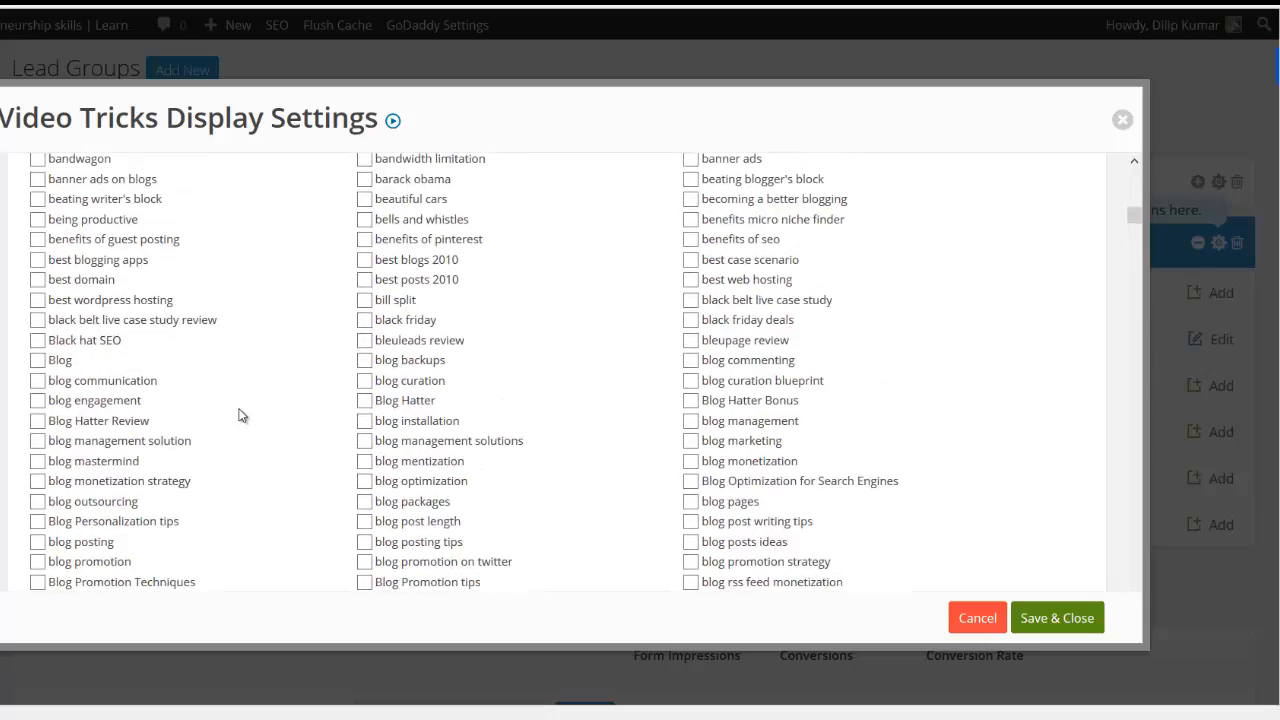
pyautogui.scroll(5, 240, 415)
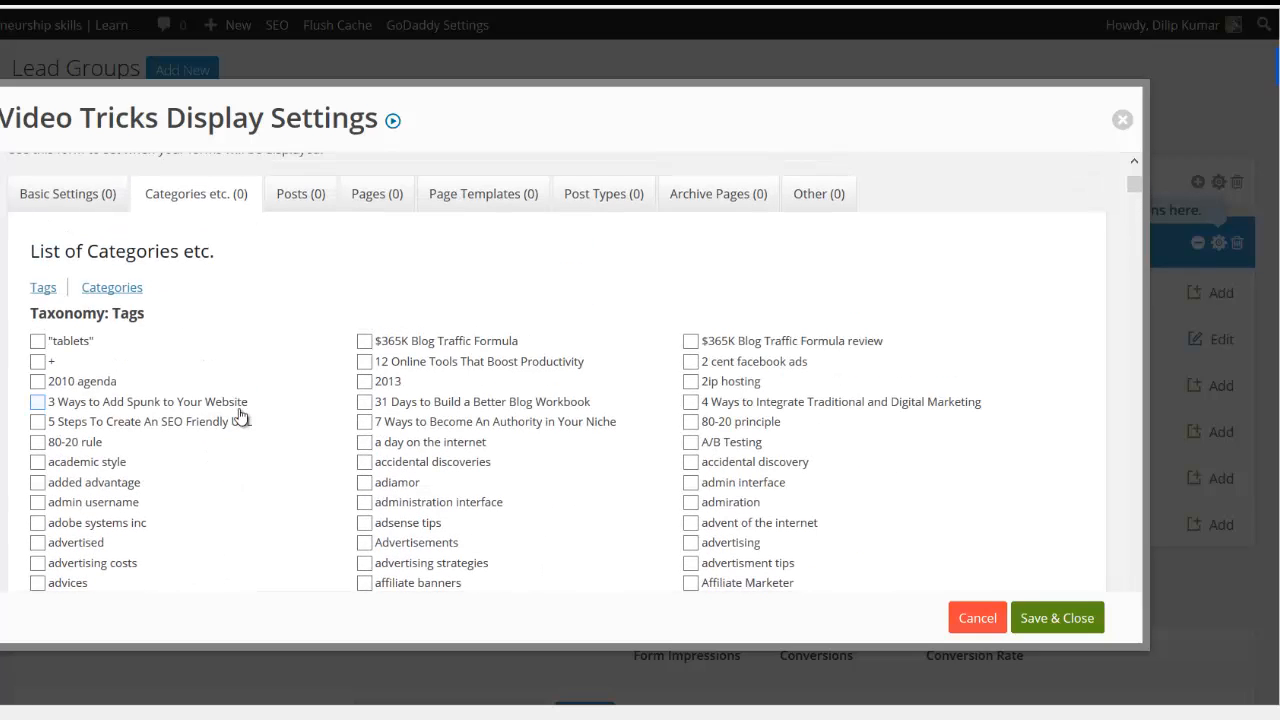
pyautogui.scroll(2, 106, 306)
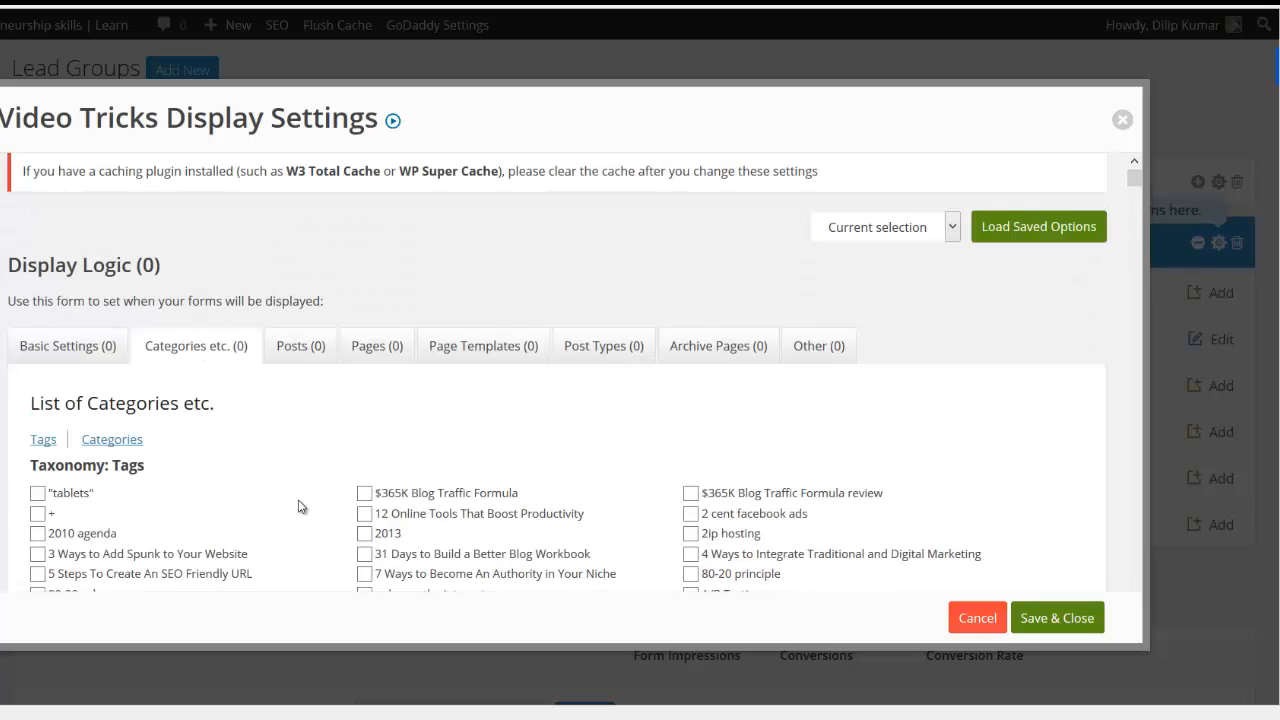
pyautogui.click(119, 443)
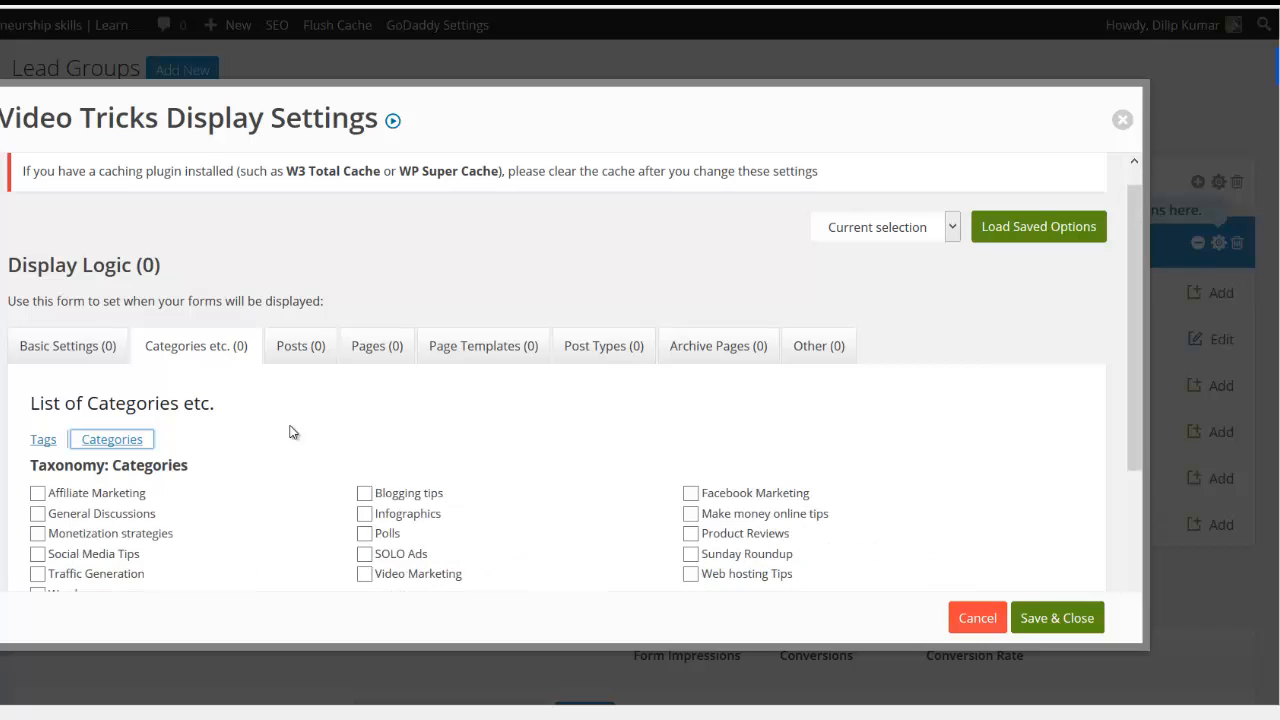
pyautogui.scroll(-3, 292, 432)
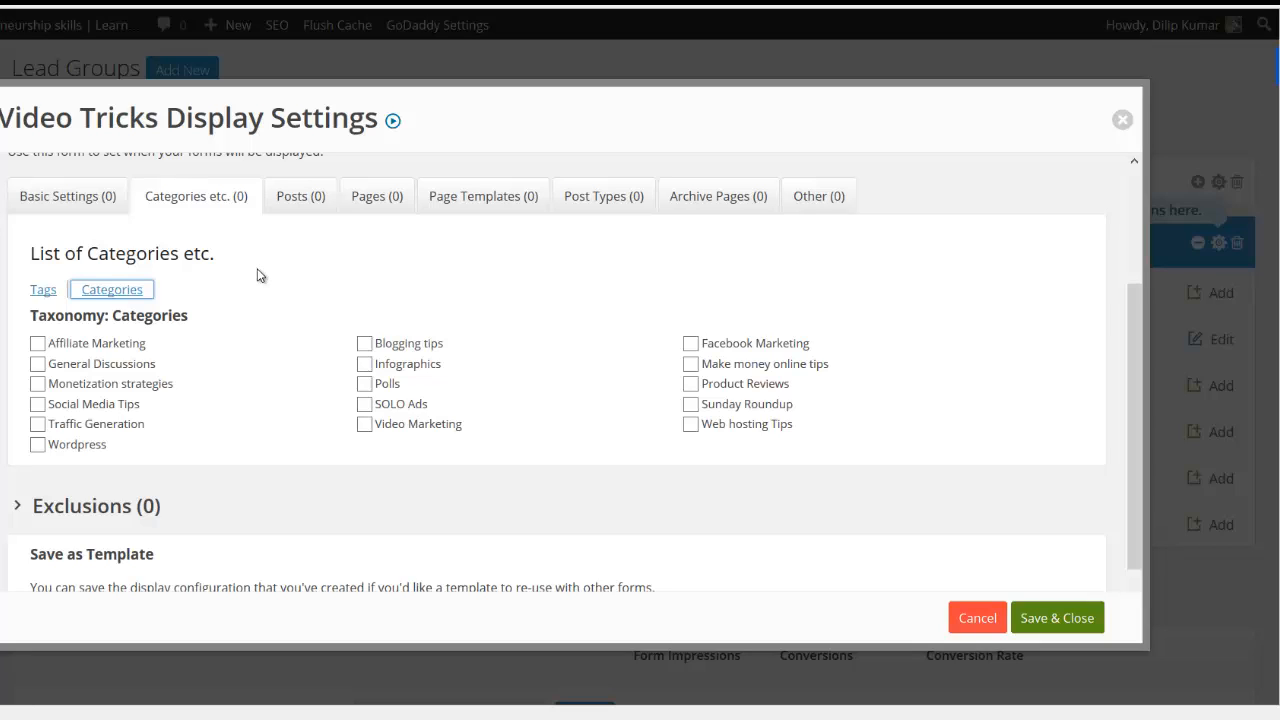
pyautogui.click(107, 299)
# Step: Review the posts, pages and page templates available for targeting in the Video Tricks display settings
pyautogui.click(298, 198)
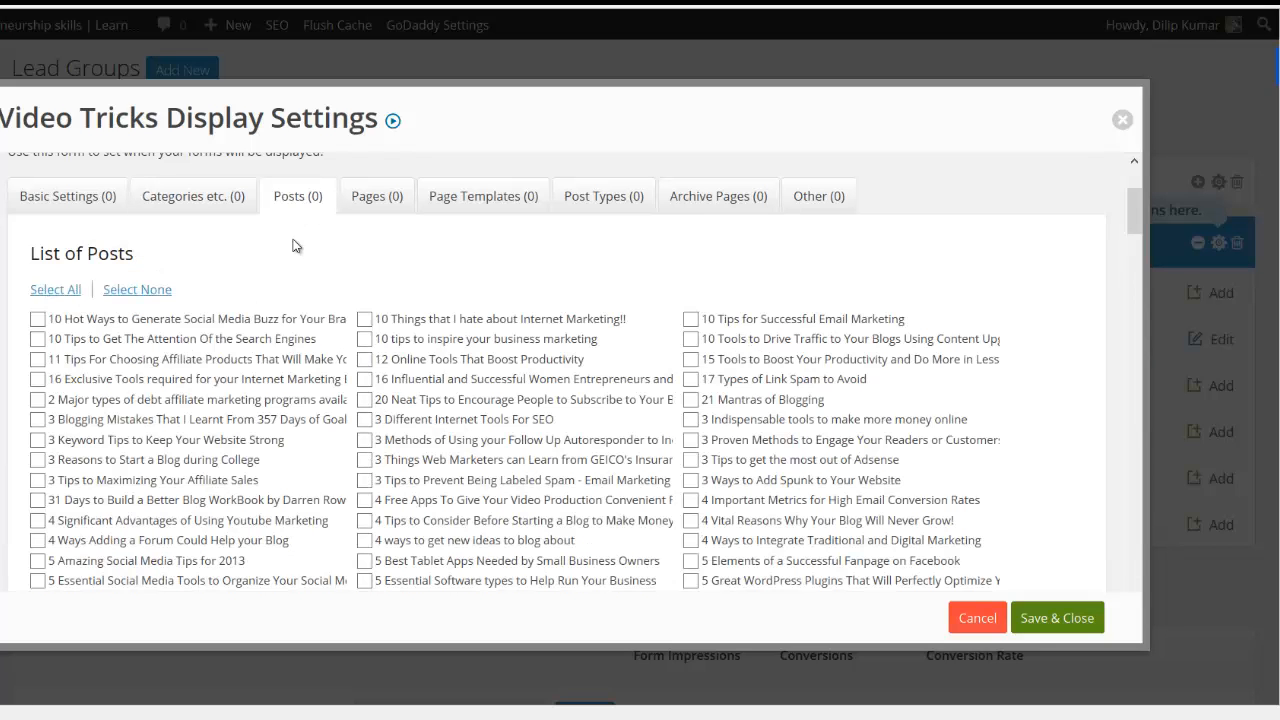
pyautogui.scroll(-2, 309, 323)
pyautogui.scroll(3, 309, 323)
pyautogui.click(372, 303)
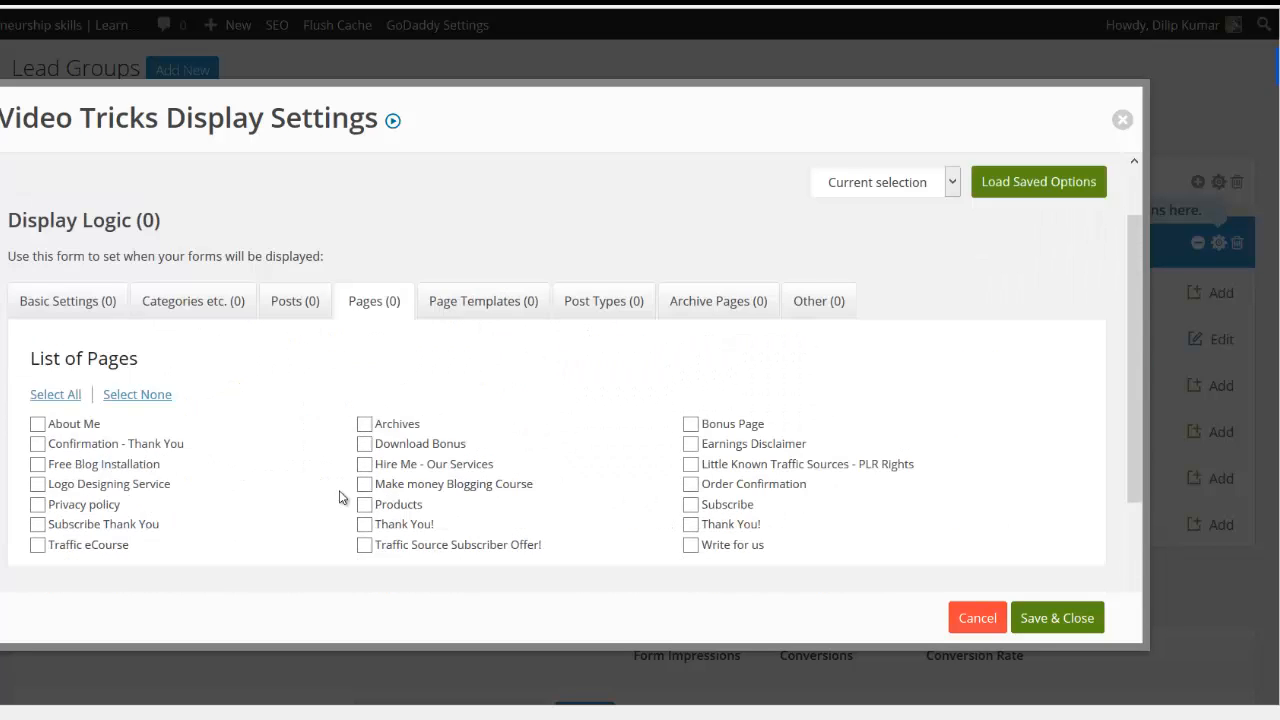
pyautogui.click(485, 310)
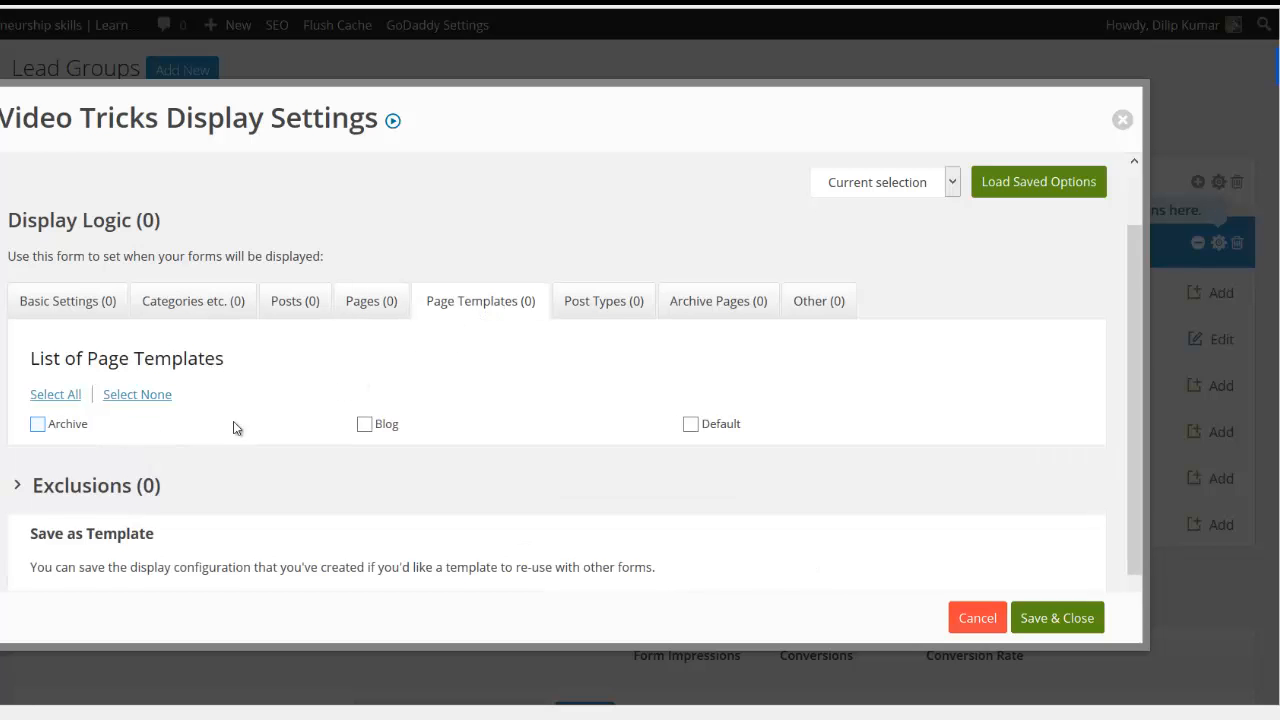
# Step: Review the post types, archive pages, visitor status and direct URL options available for targeting, ending back on the basic settings
pyautogui.click(603, 301)
pyautogui.scroll(-1, 482, 351)
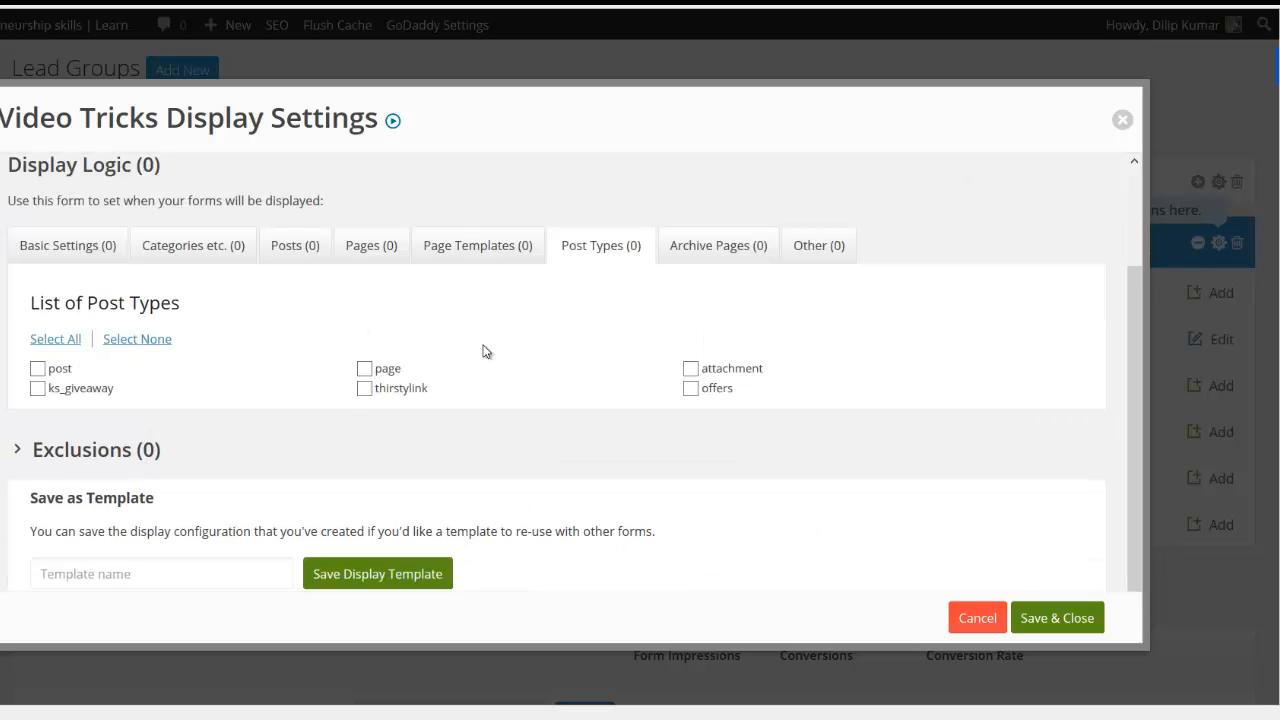
pyautogui.click(716, 250)
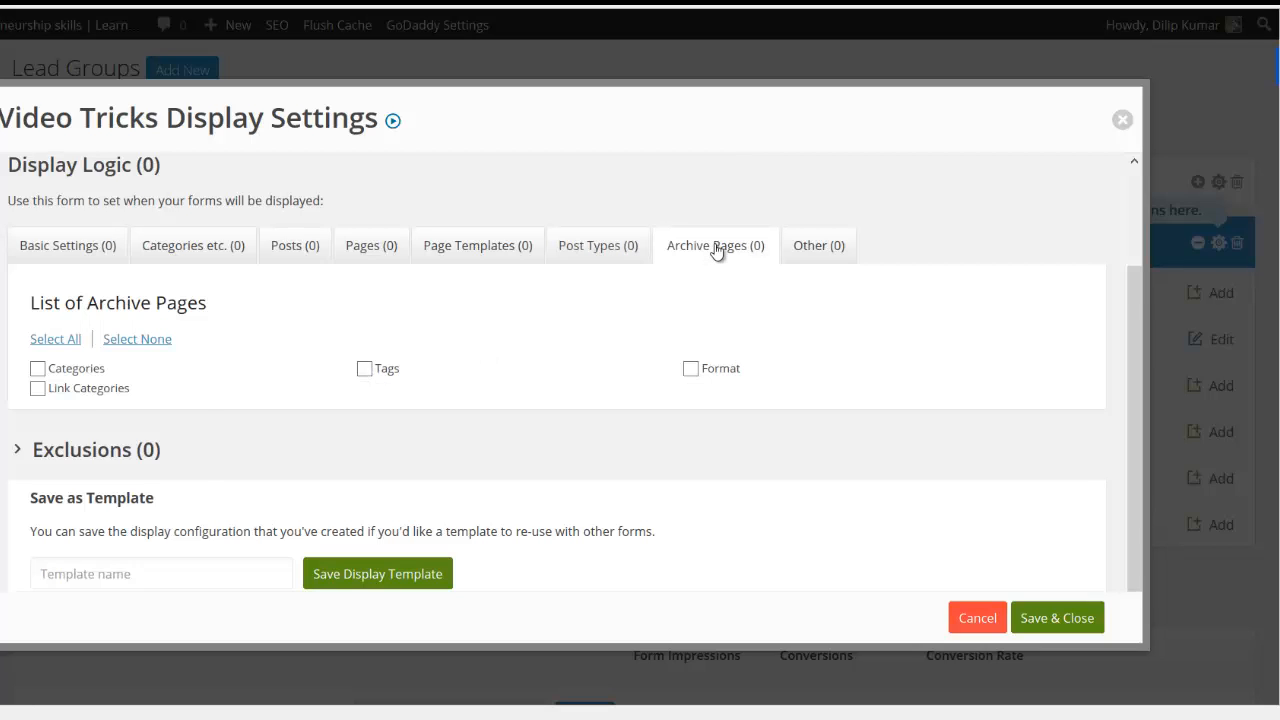
pyautogui.click(818, 245)
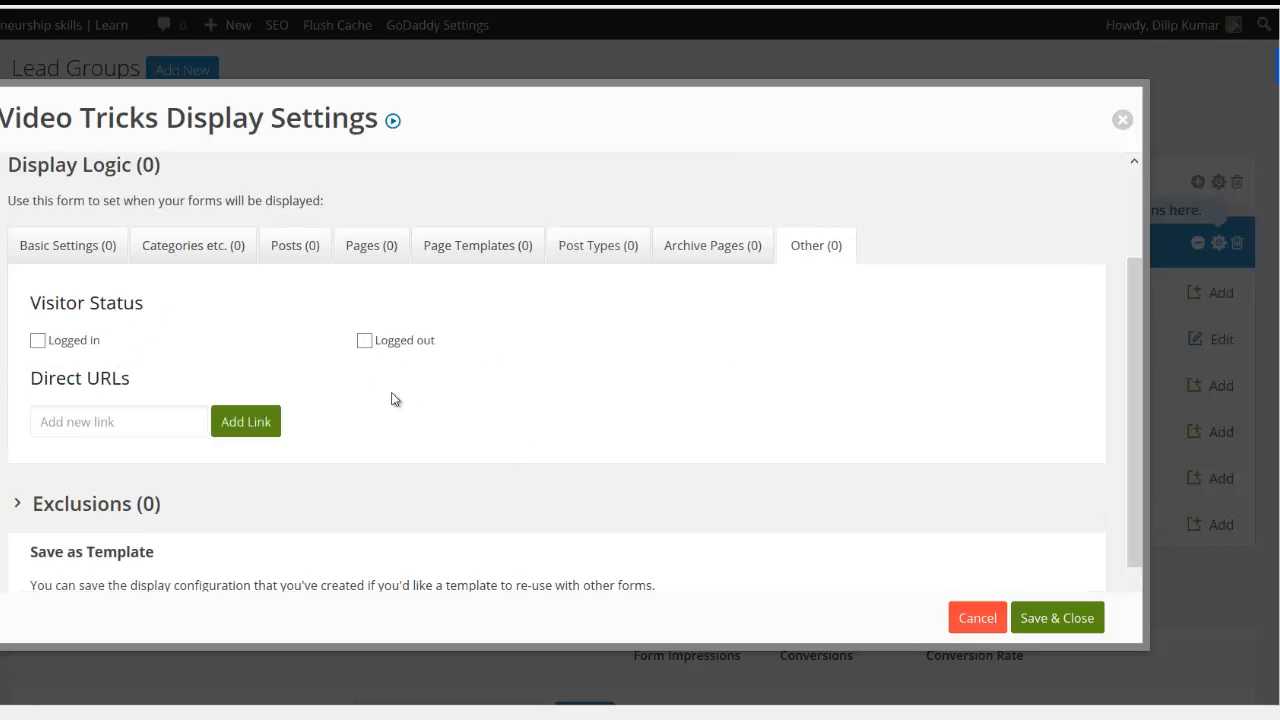
pyautogui.click(146, 426)
pyautogui.click(500, 418)
pyautogui.click(91, 248)
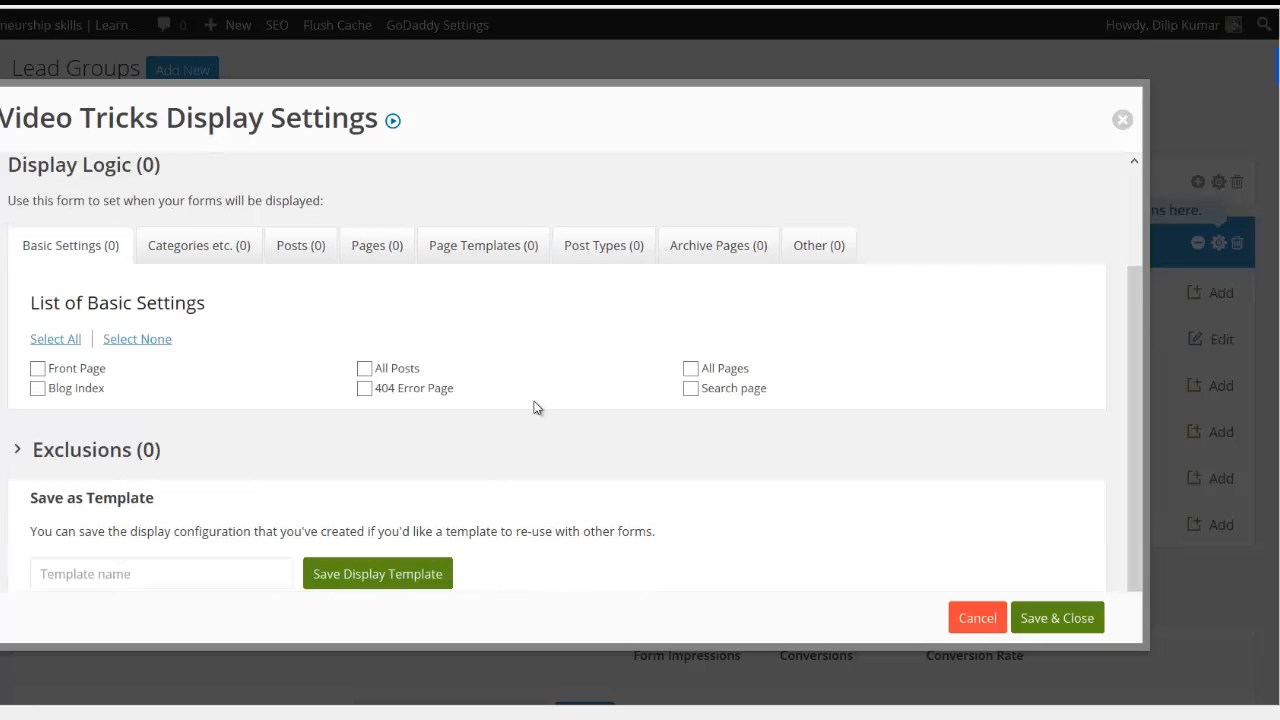
pyautogui.scroll(-1, 537, 407)
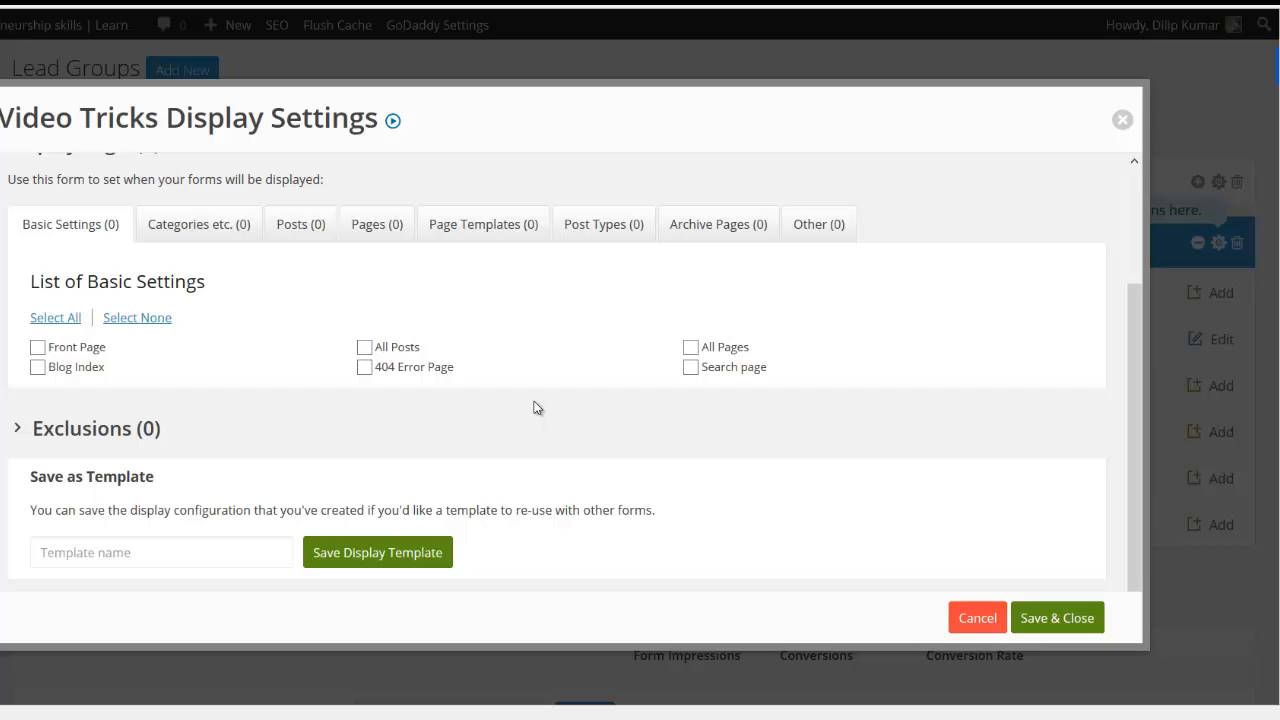
pyautogui.scroll(3, 537, 407)
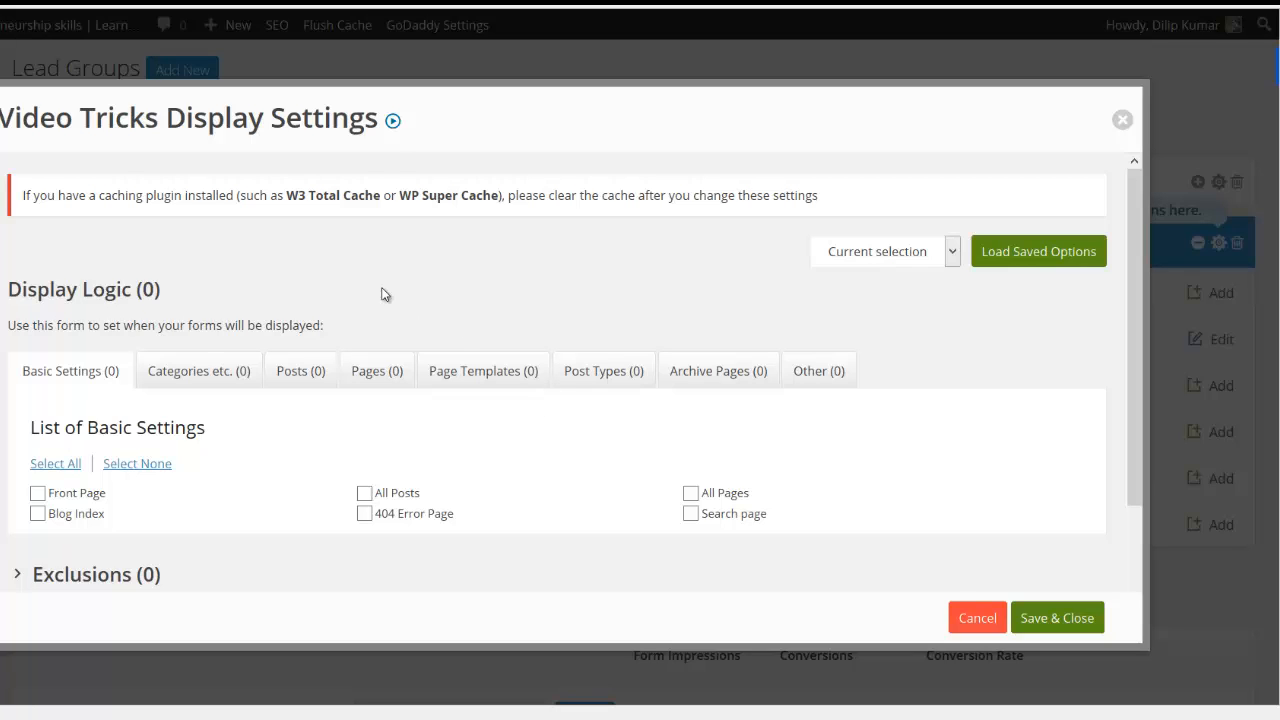
# Step: View the help video on display settings and targeting, and close the Video Tricks display settings
pyautogui.click(393, 122)
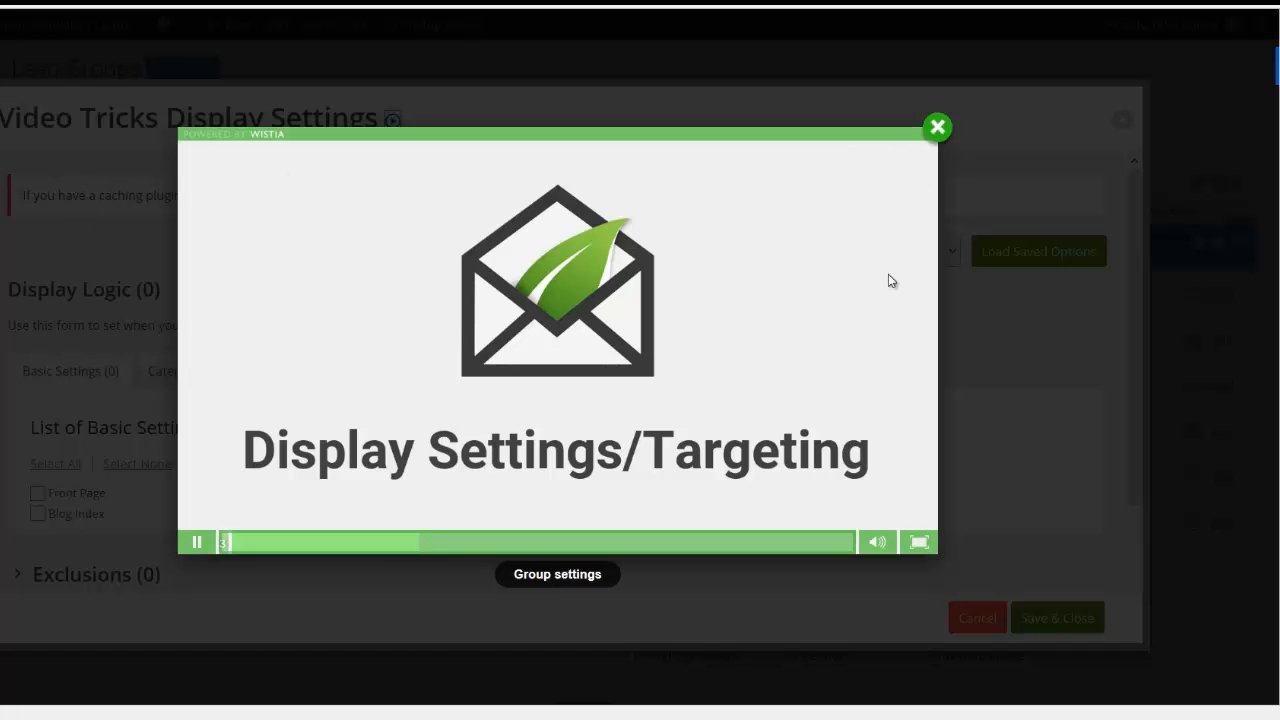
pyautogui.click(938, 129)
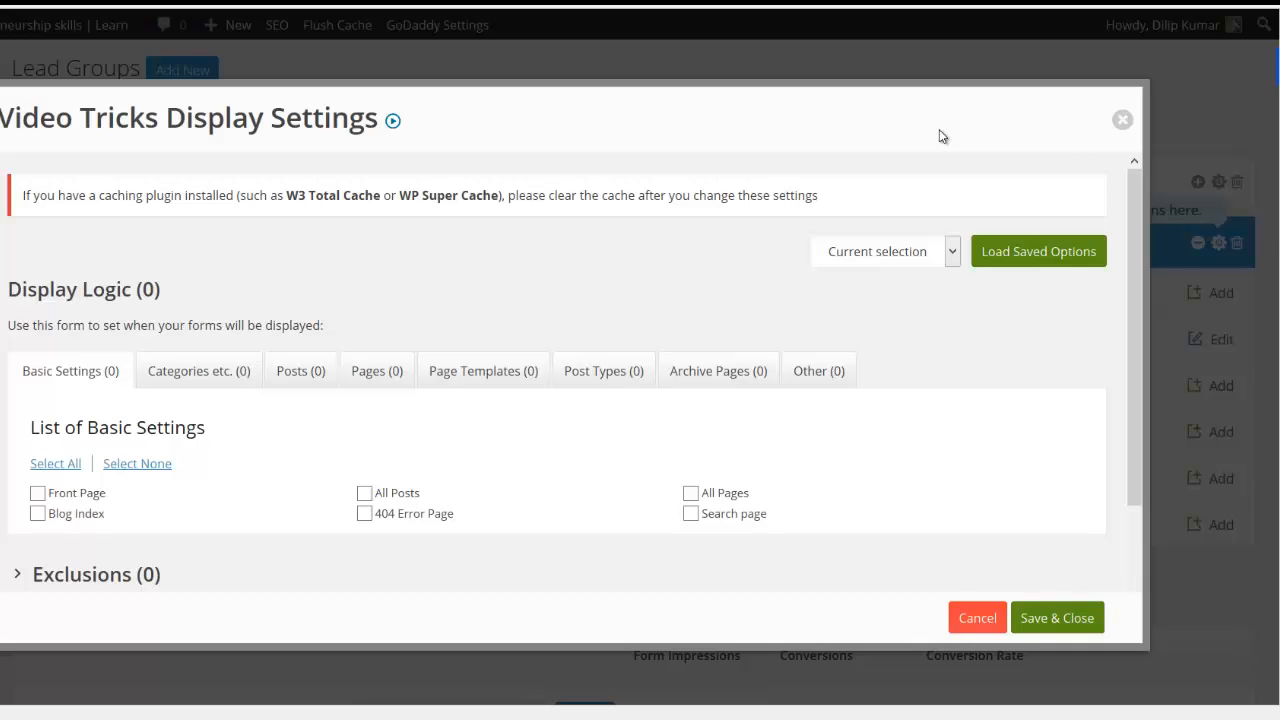
pyautogui.click(1121, 126)
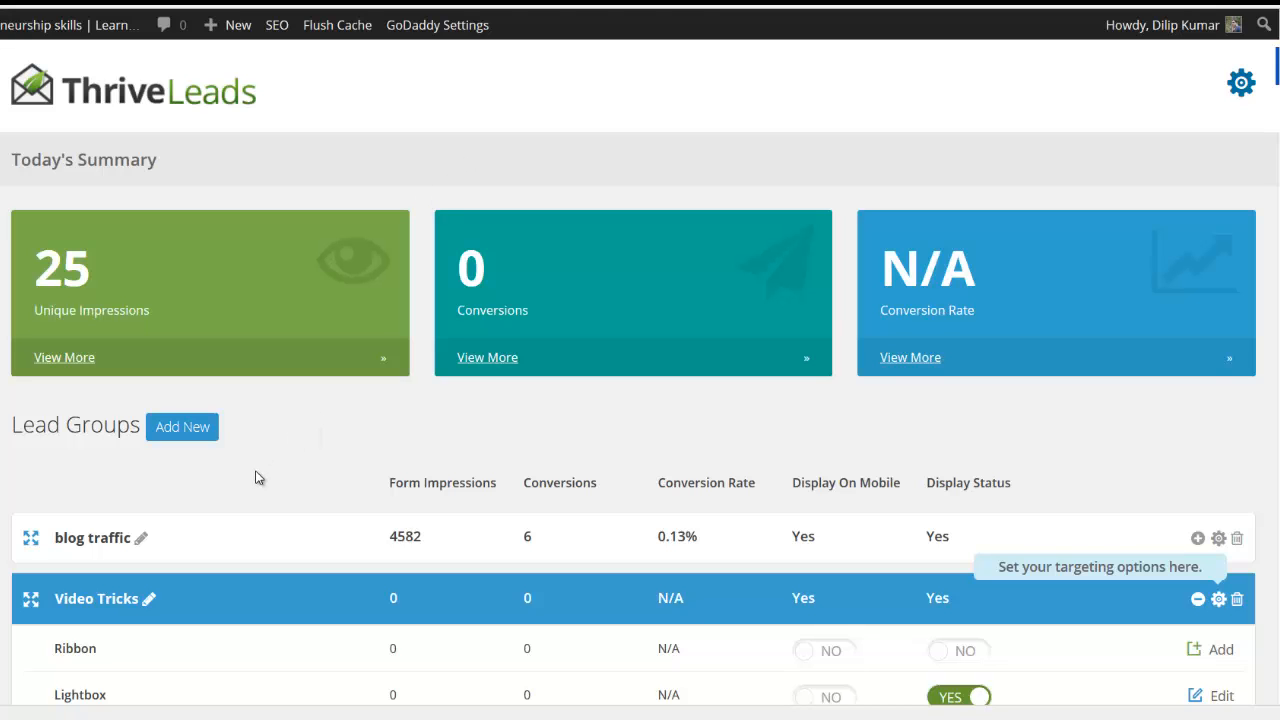
# Step: Open the Lightbox forms of the Video Tricks lead group and check that the primary form's name can be edited
pyautogui.scroll(-3, 256, 478)
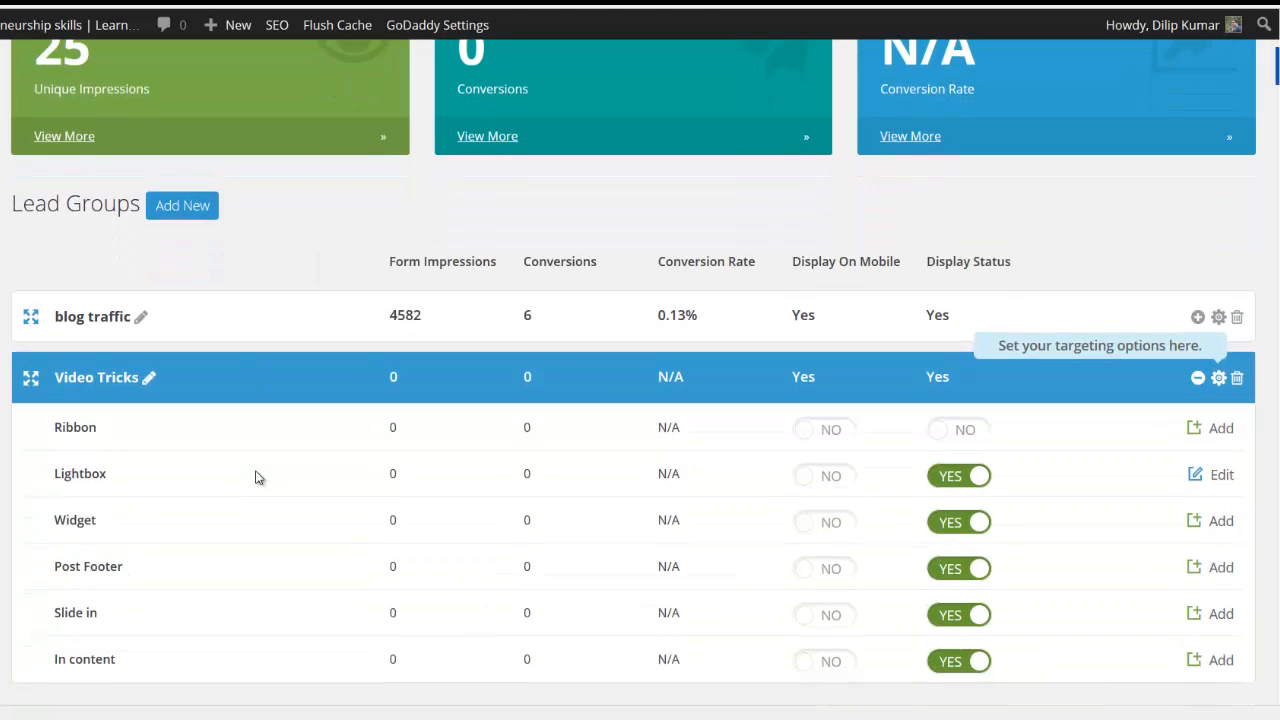
pyautogui.scroll(-1, 256, 478)
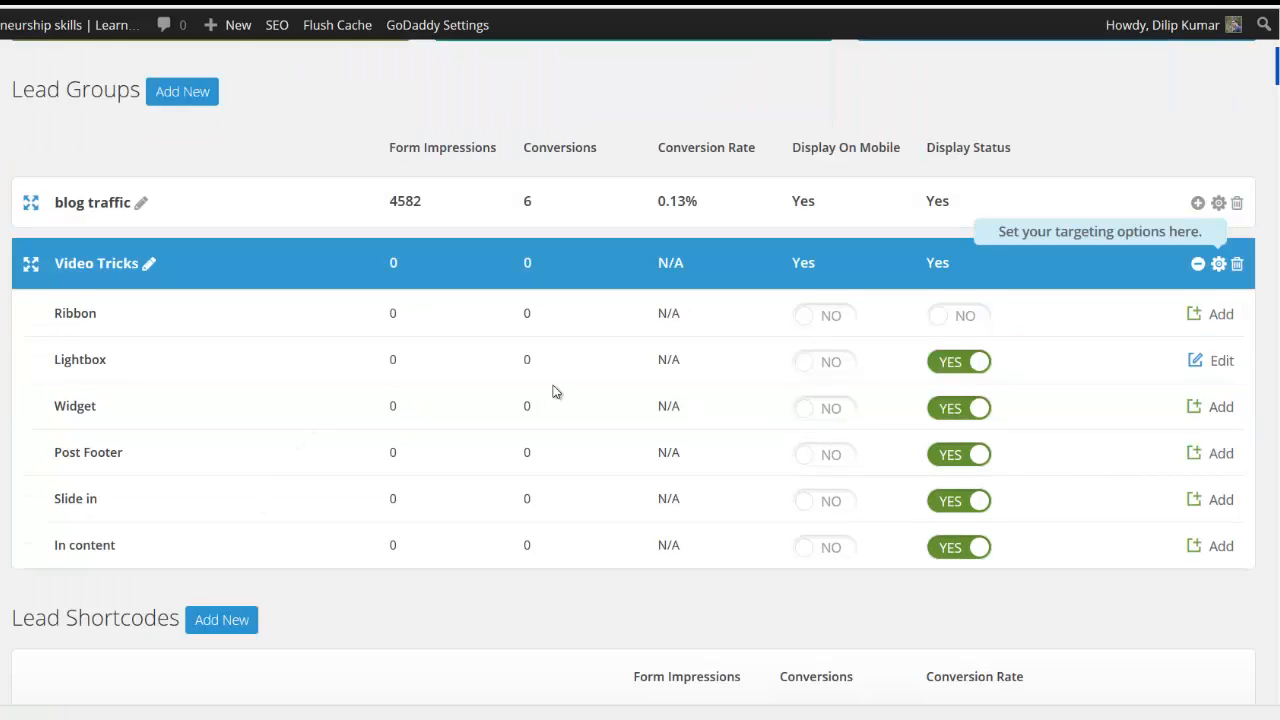
pyautogui.click(1221, 361)
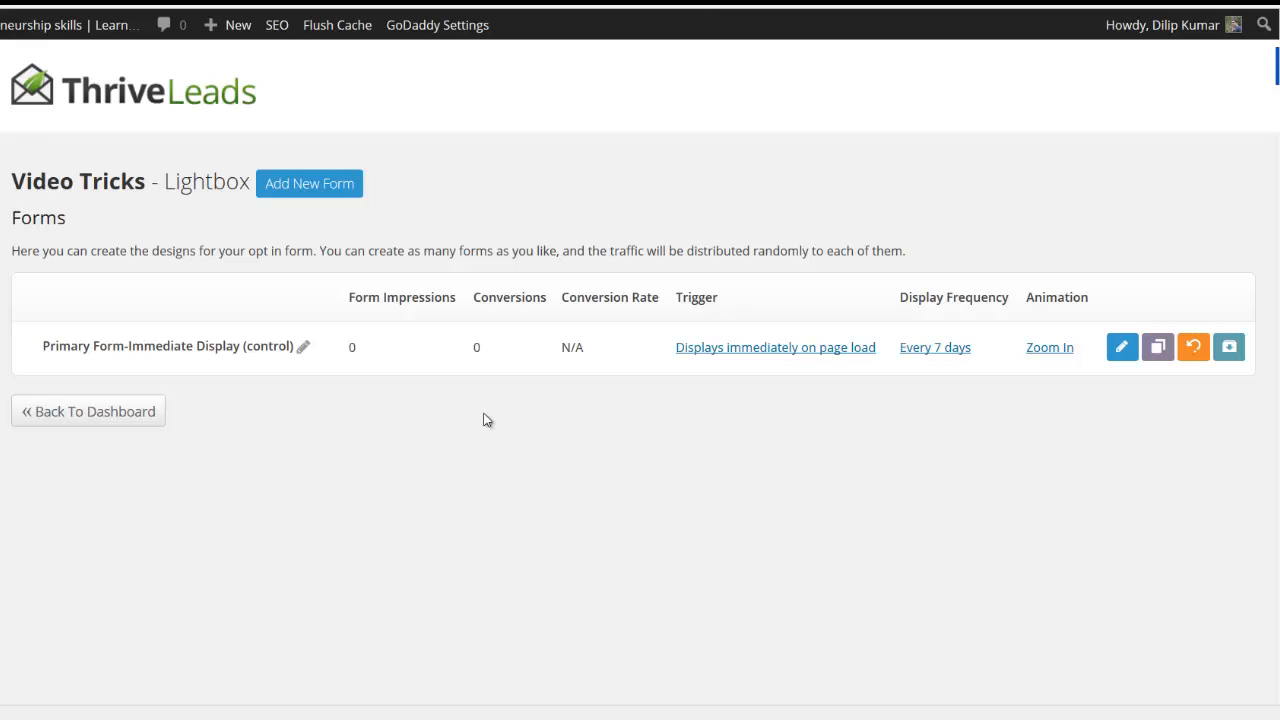
pyautogui.click(303, 350)
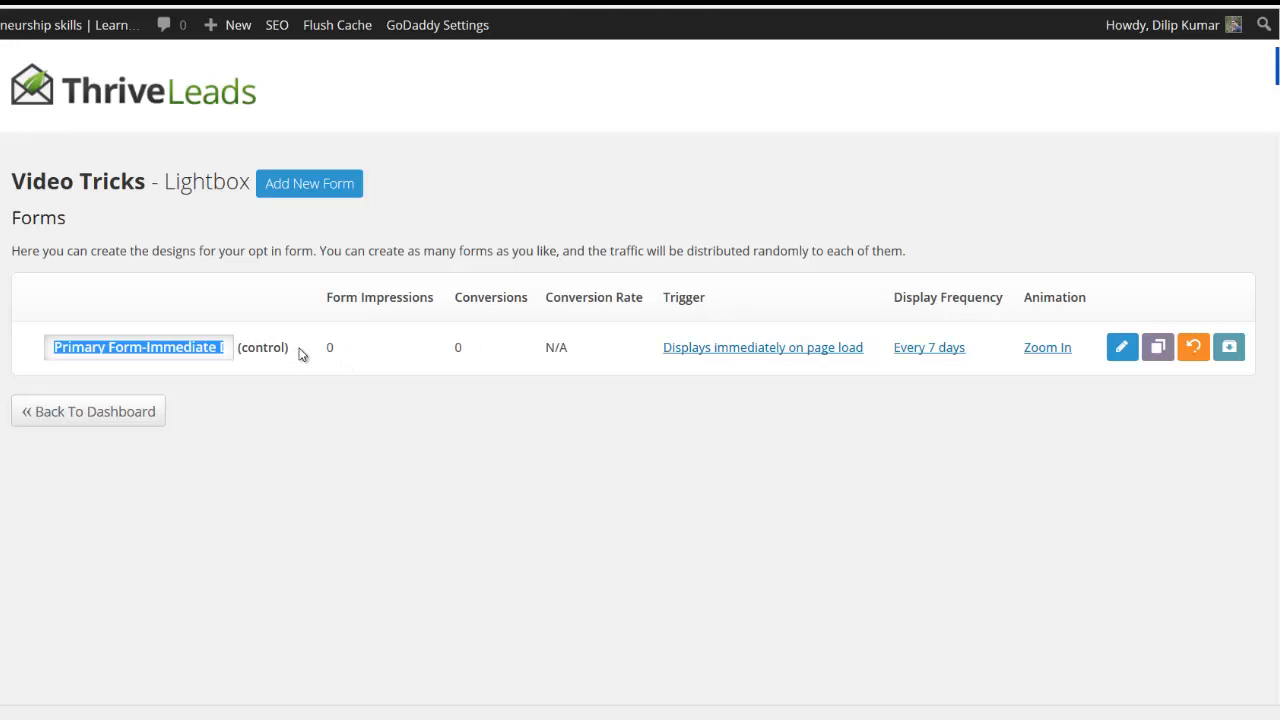
pyautogui.click(328, 426)
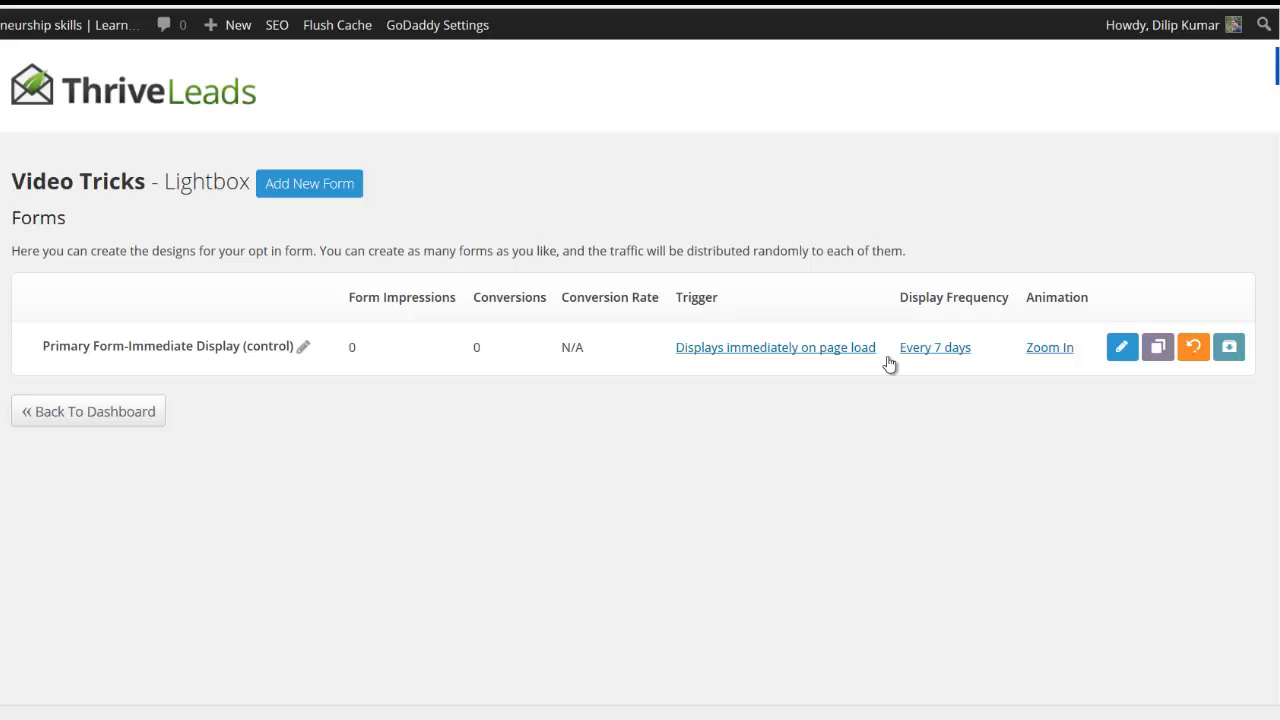
# Step: Set the primary form's trigger to show after a certain period of time, 20 seconds after page load, and save it
pyautogui.click(808, 350)
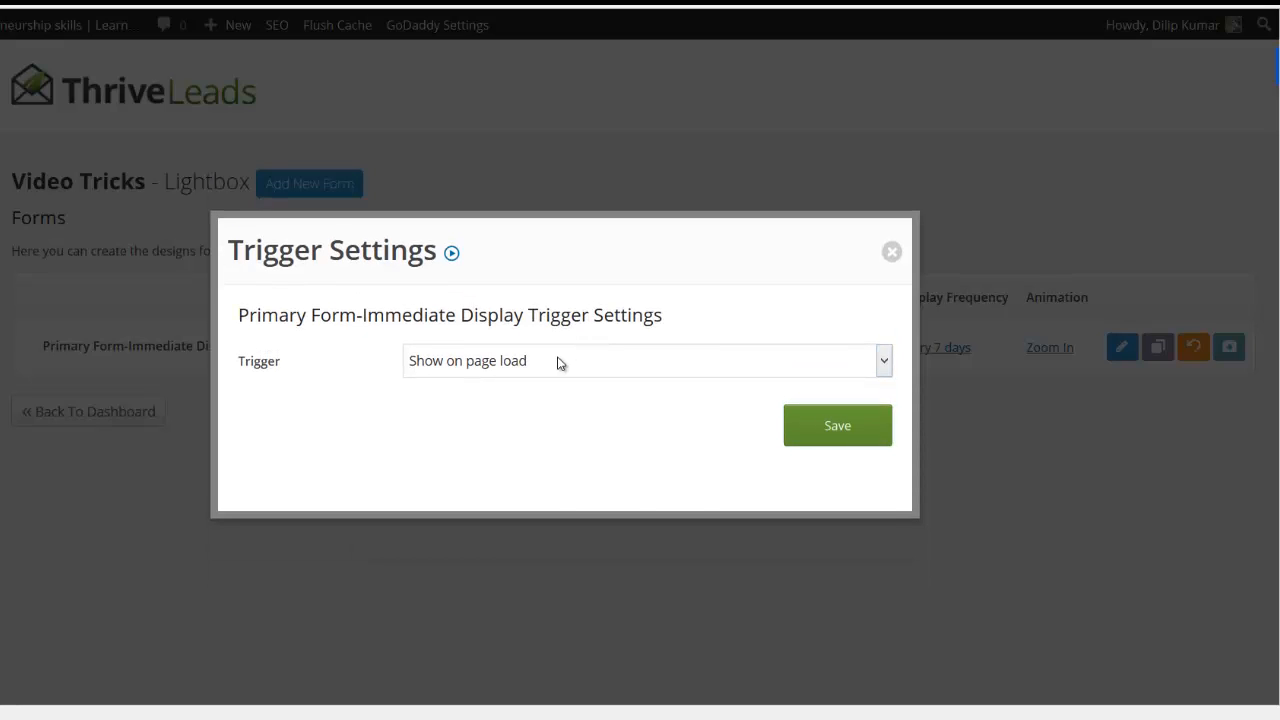
pyautogui.click(557, 362)
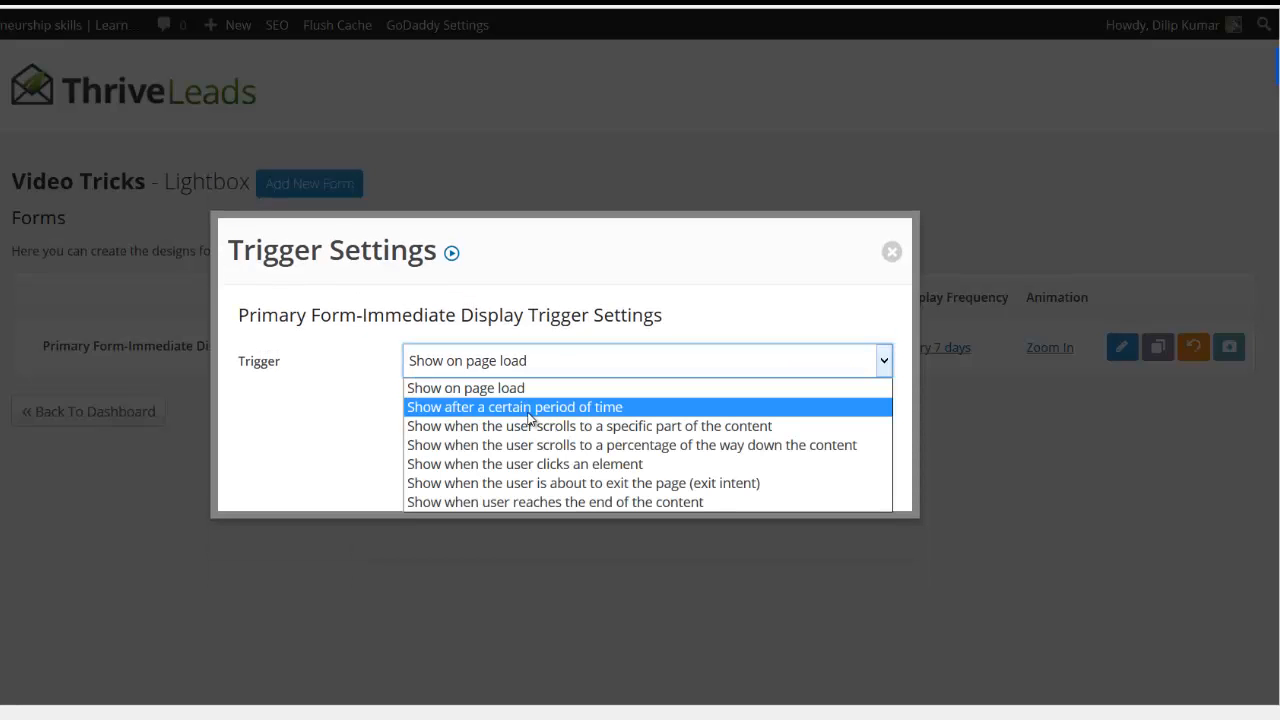
pyautogui.click(529, 410)
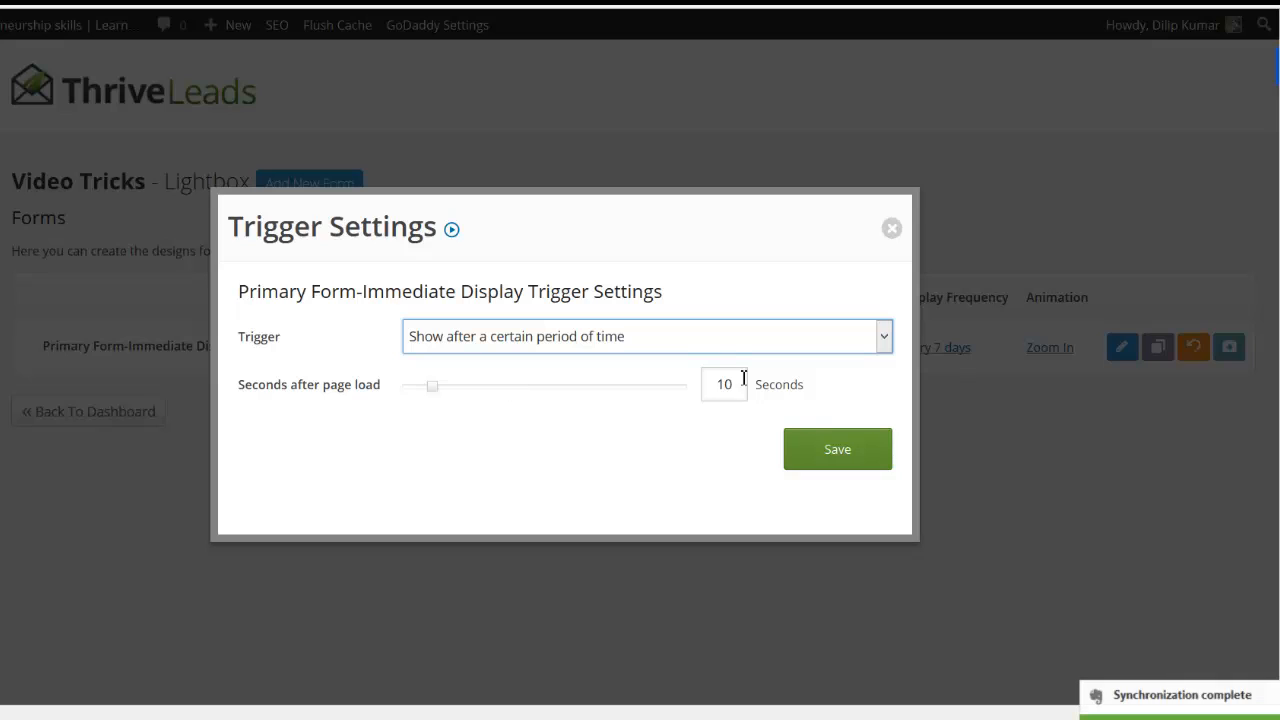
pyautogui.click(431, 385)
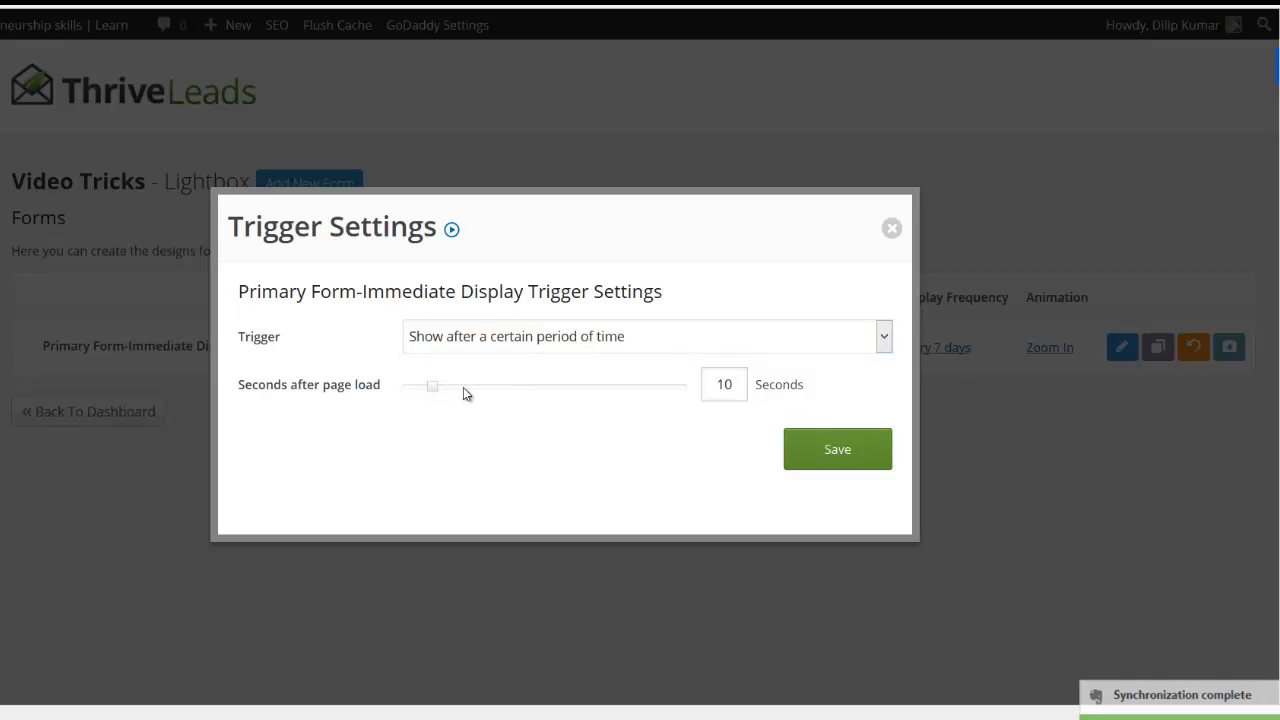
pyautogui.click(463, 387)
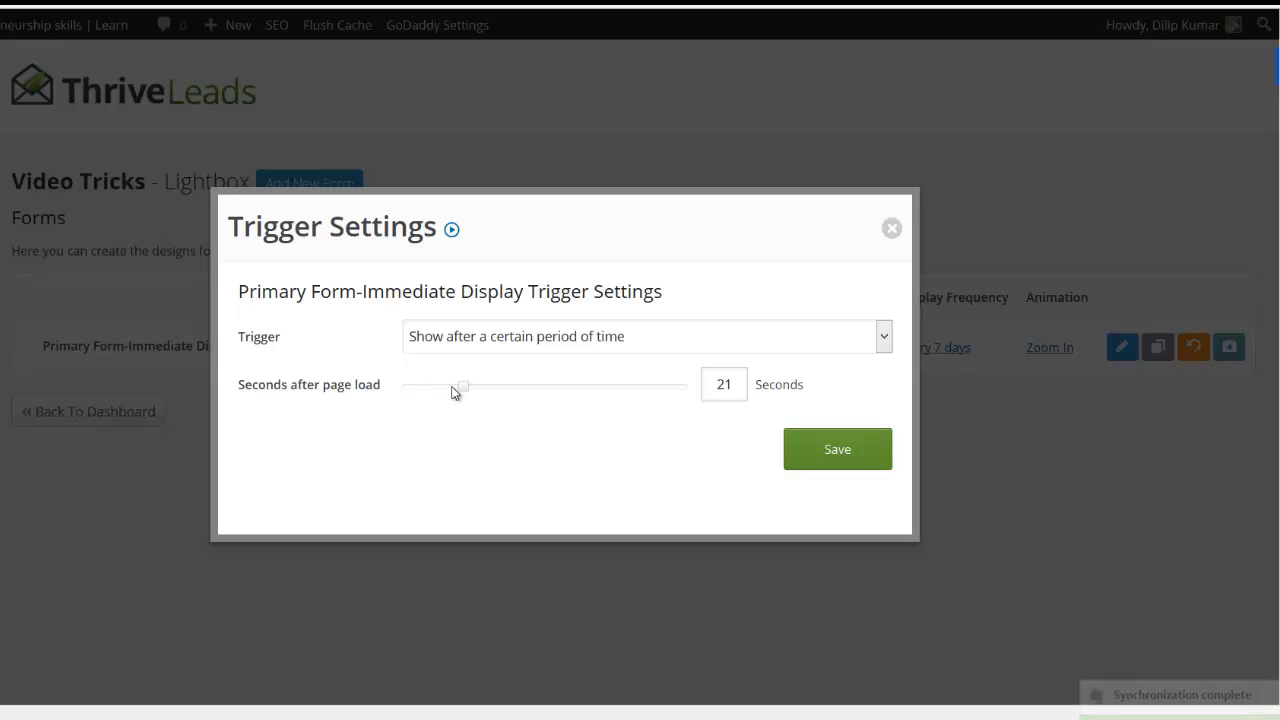
pyautogui.click(459, 388)
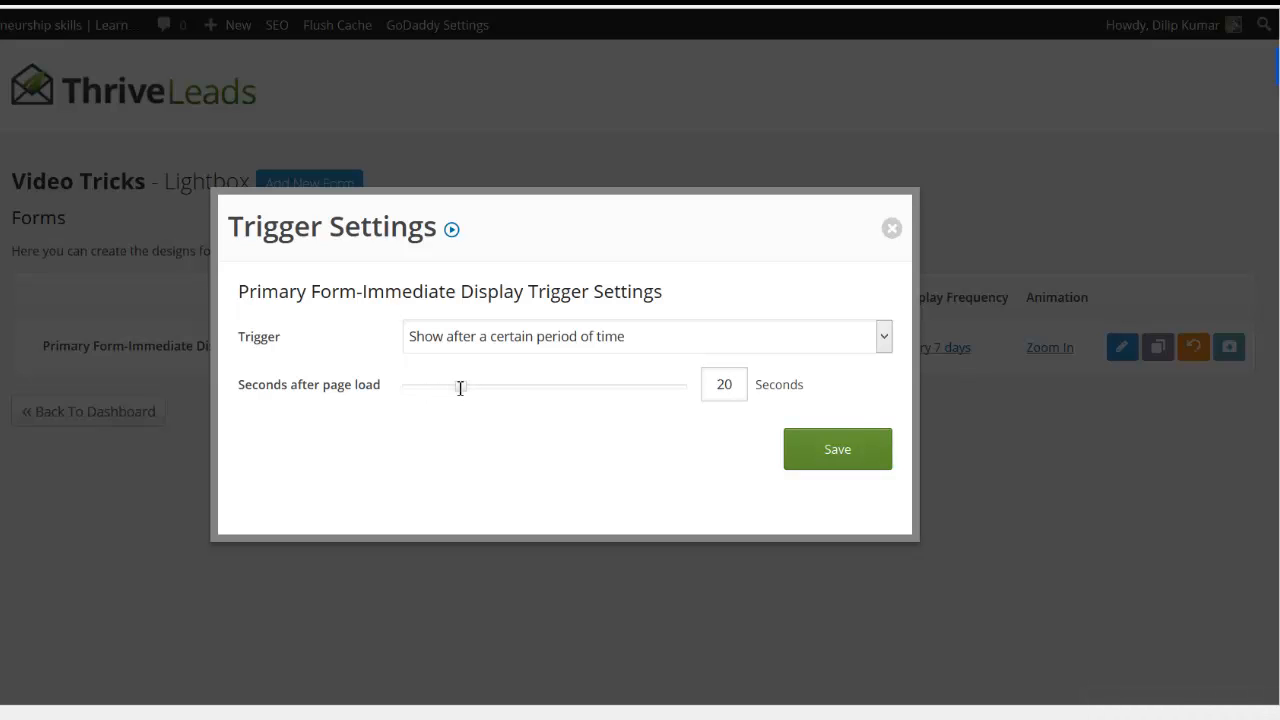
pyautogui.click(836, 450)
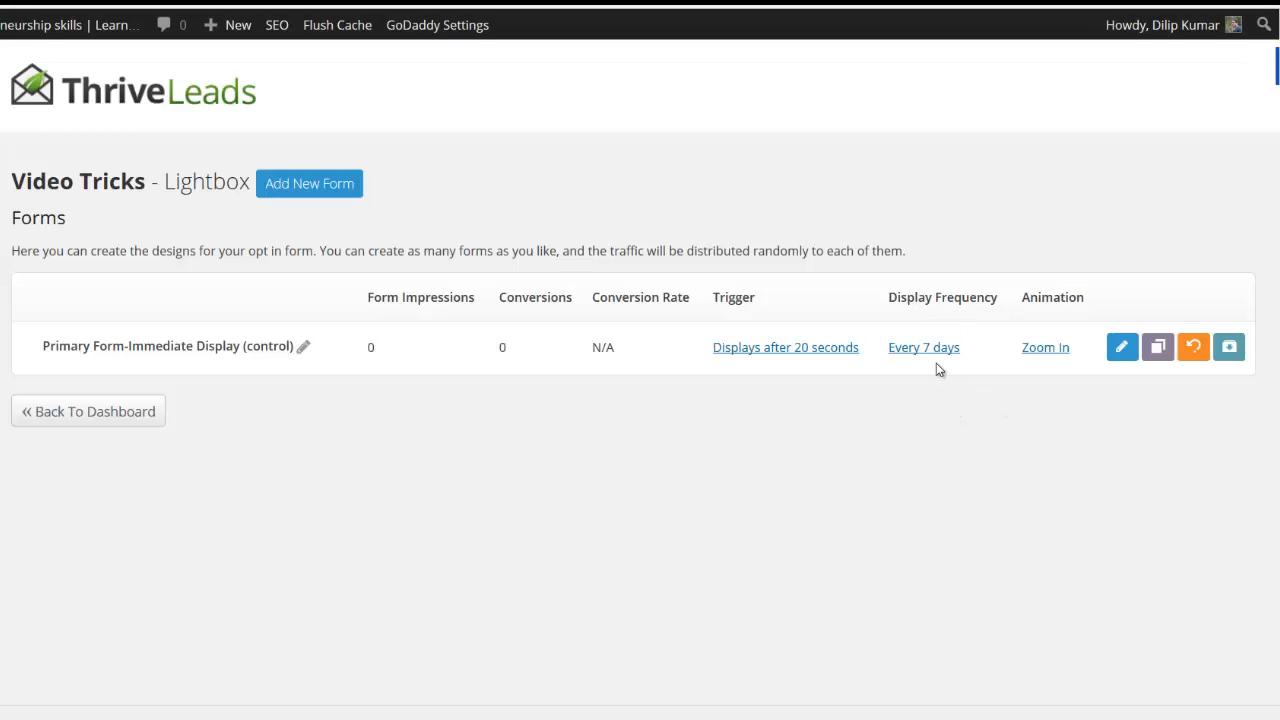
# Step: Set the primary form's display frequency to once every 4 days and save it
pyautogui.click(933, 357)
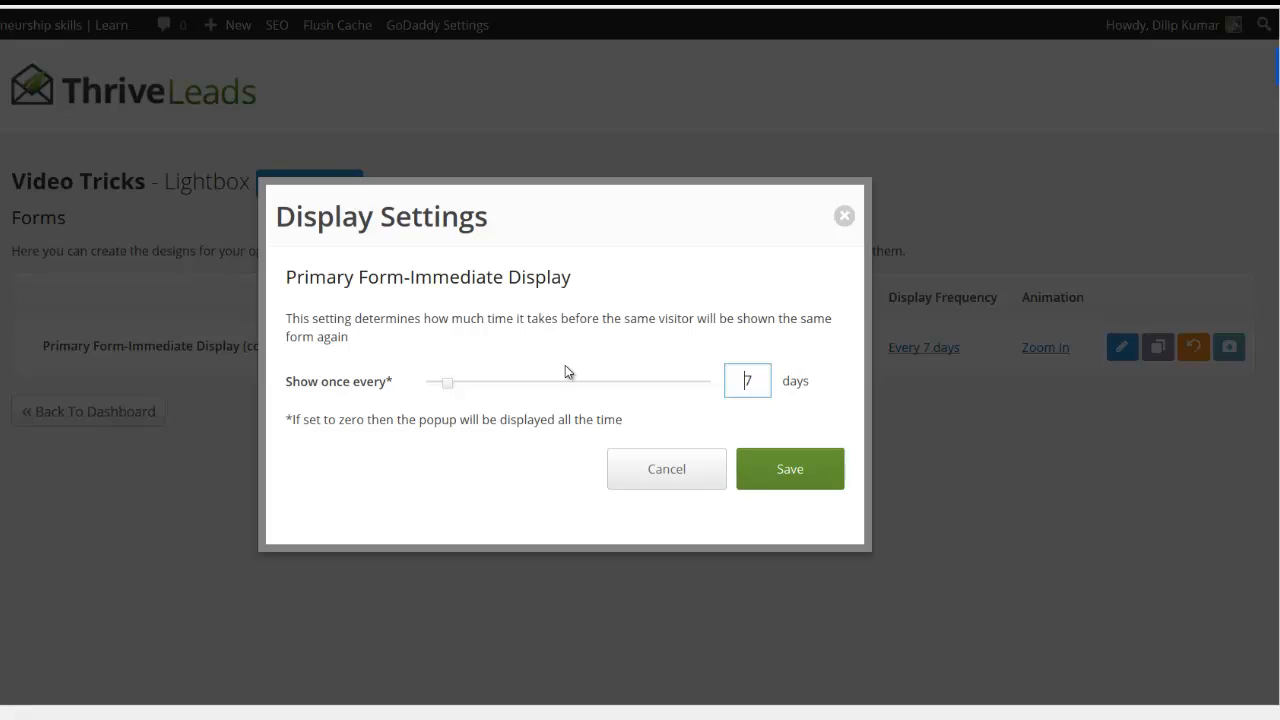
pyautogui.click(448, 386)
pyautogui.moveTo(441, 380); pyautogui.dragTo(438, 380)
pyautogui.click(771, 470)
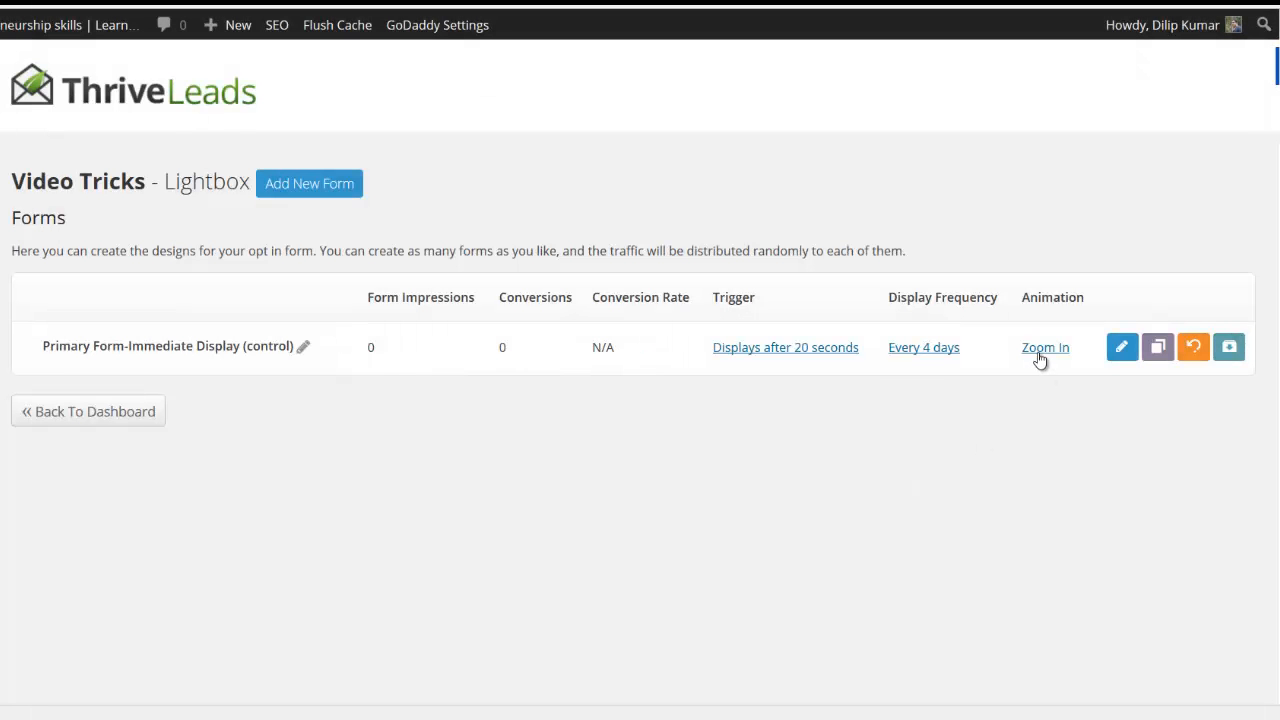
# Step: Preview the Zoom Out and Rotational animations for the primary form, and save Slide in from Left as its animation
pyautogui.click(1037, 348)
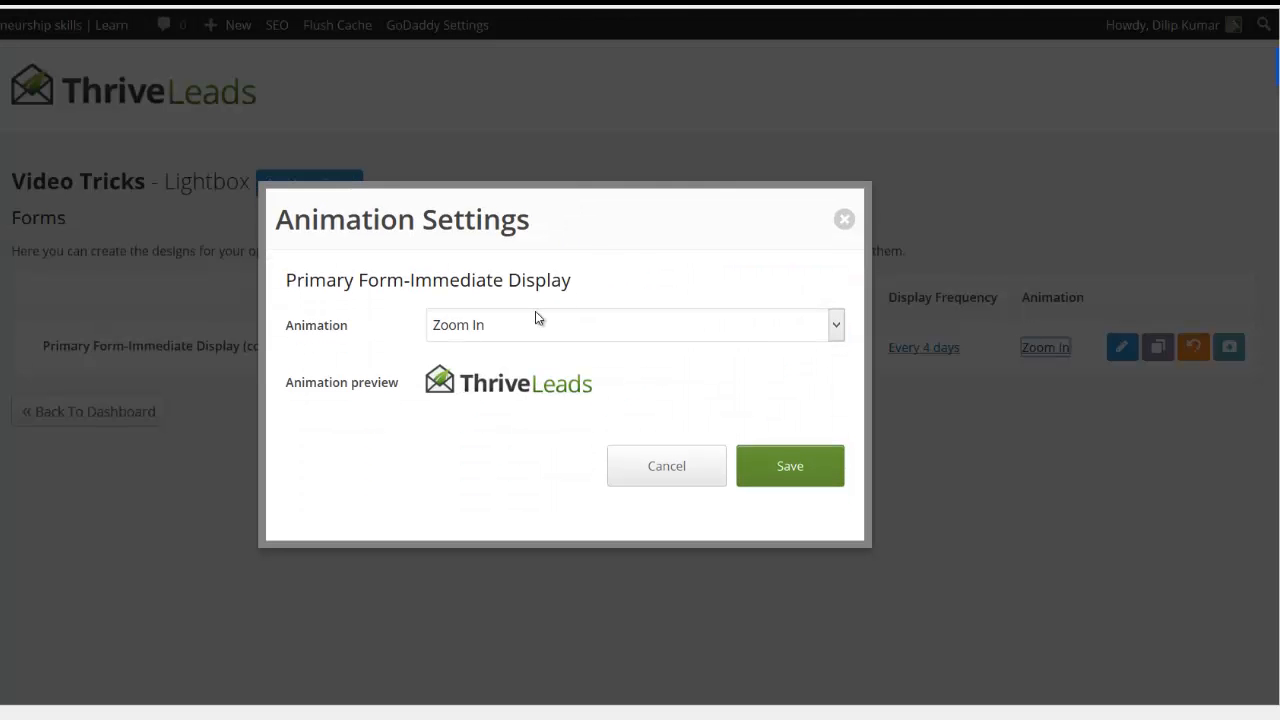
pyautogui.click(520, 325)
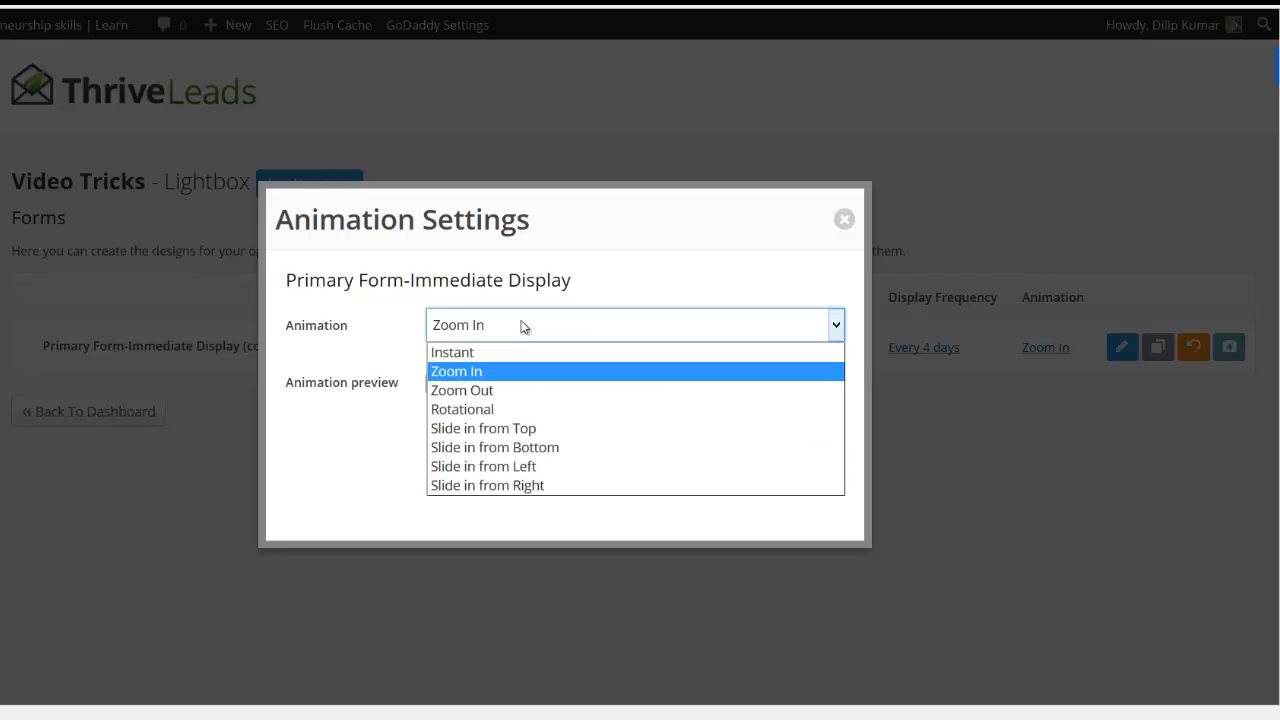
pyautogui.click(472, 389)
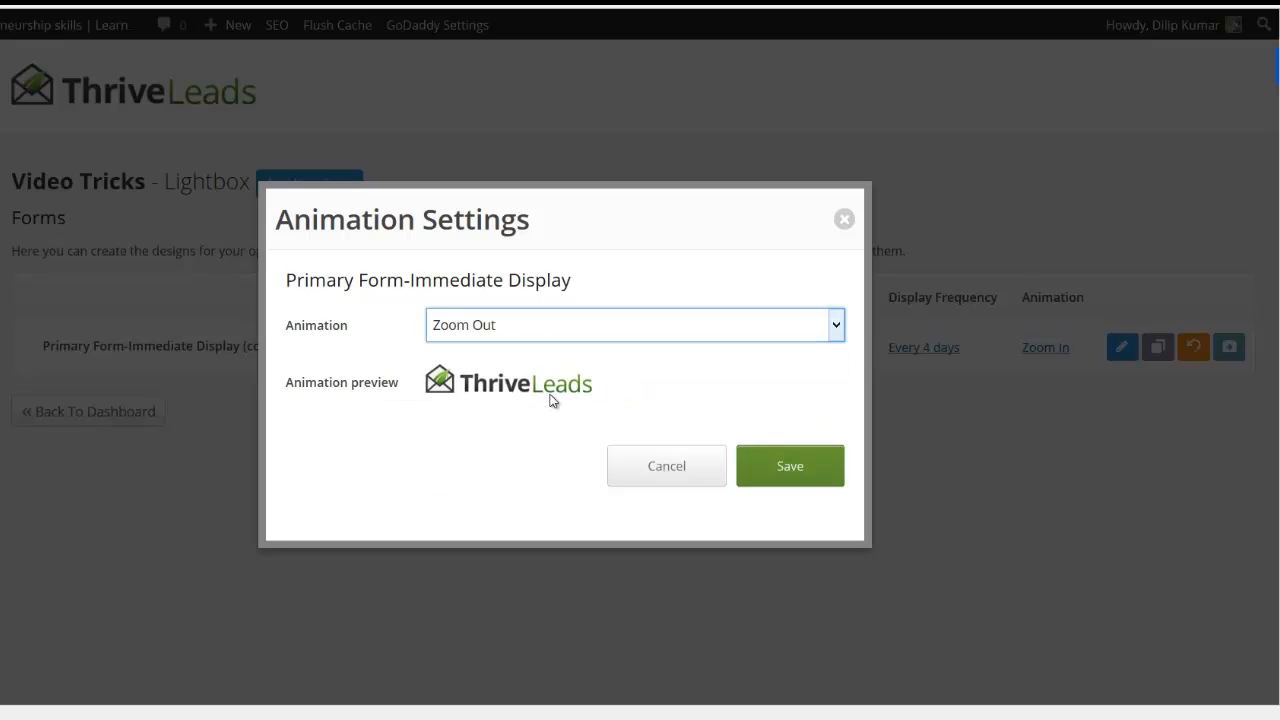
pyautogui.click(500, 332)
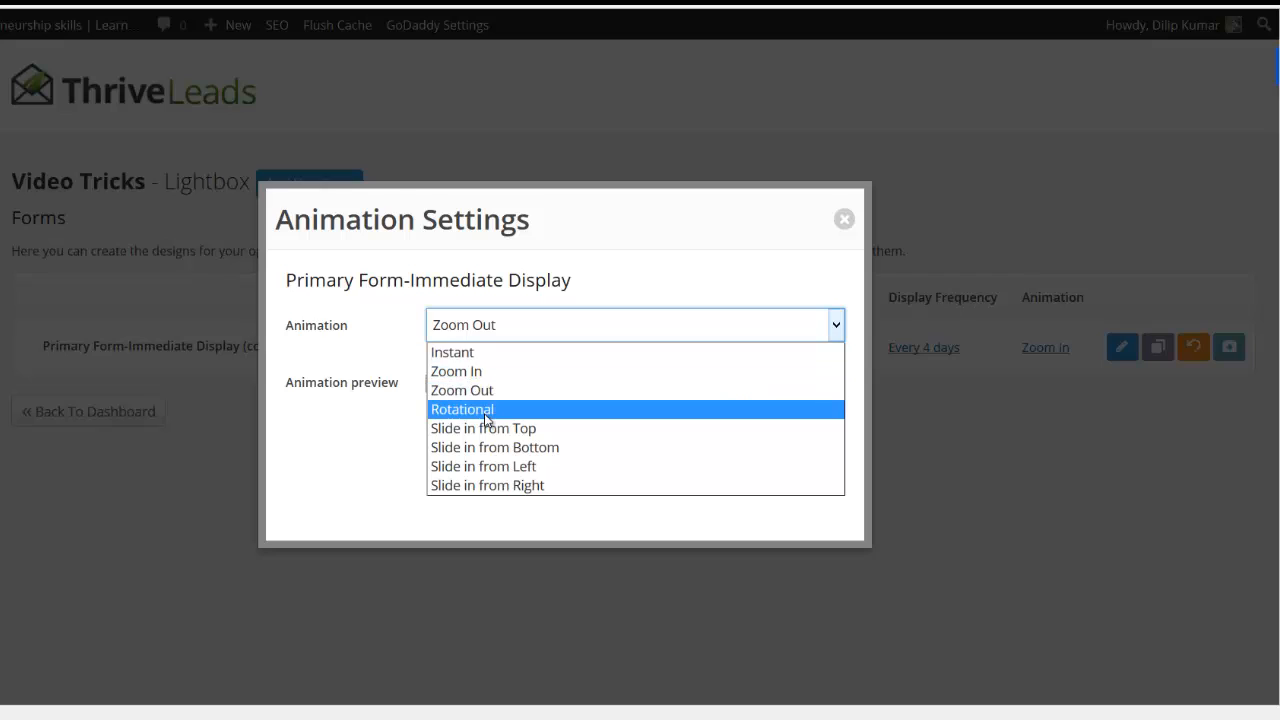
pyautogui.click(486, 412)
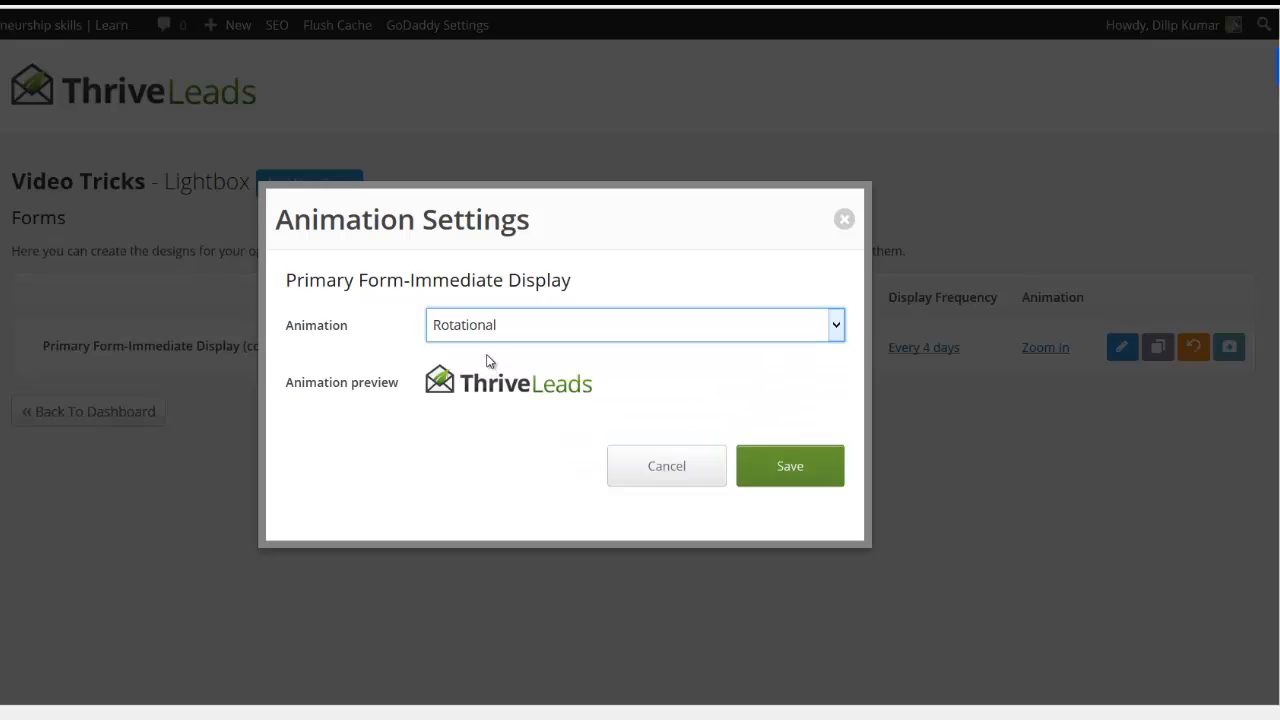
pyautogui.click(489, 332)
pyautogui.click(489, 427)
pyautogui.press('Down')
pyautogui.click(764, 464)
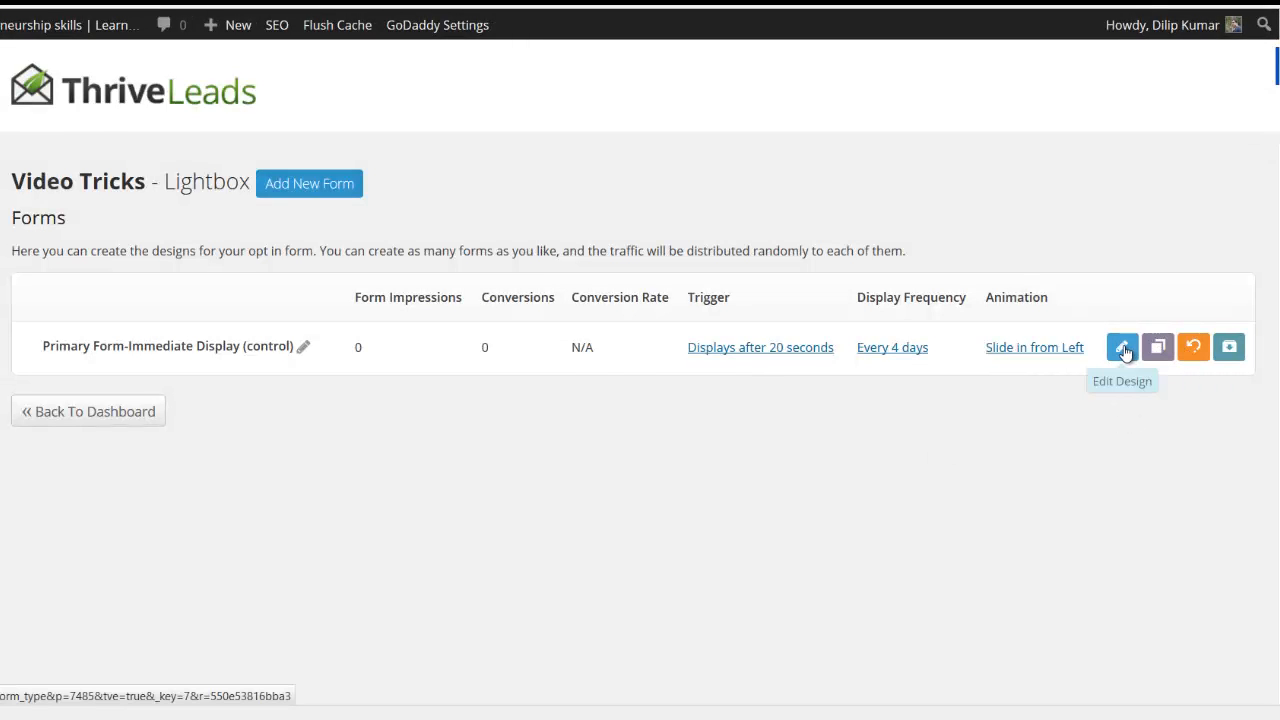
# Step: Open the primary form's design and replace the heading with "Join Us Today and Get a FREE Copy!"
pyautogui.click(1123, 350)
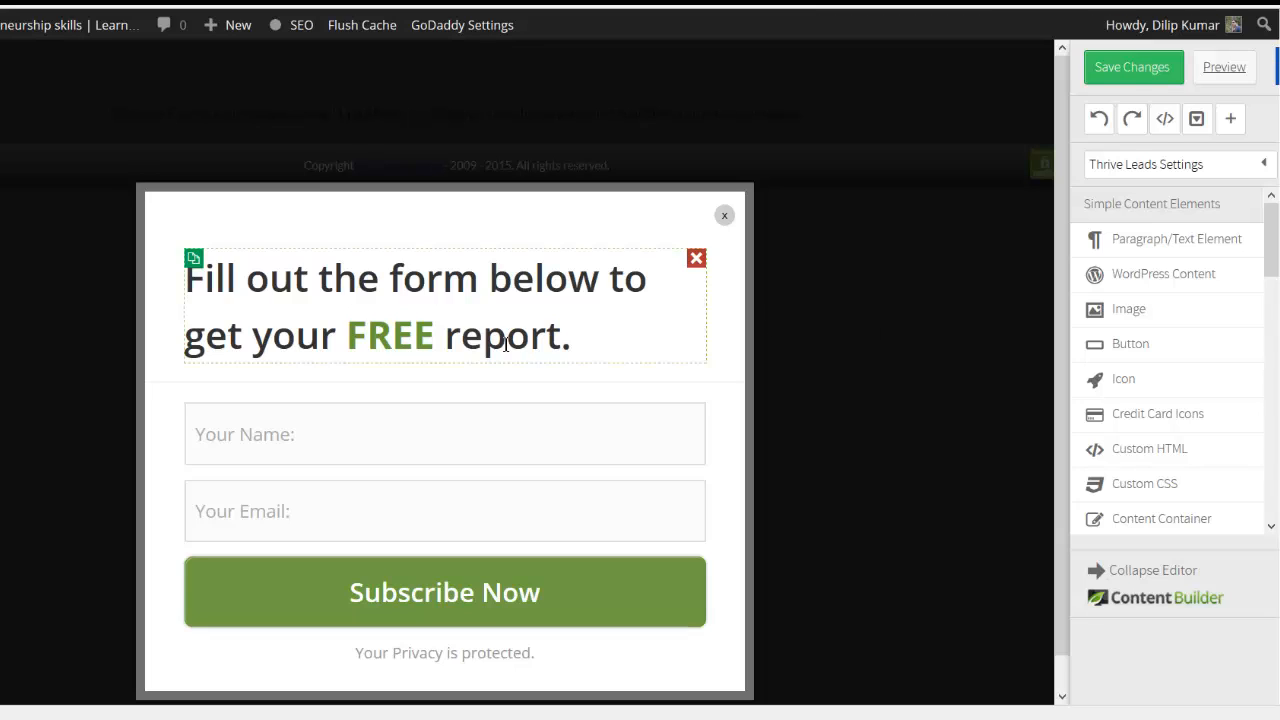
pyautogui.click(418, 316)
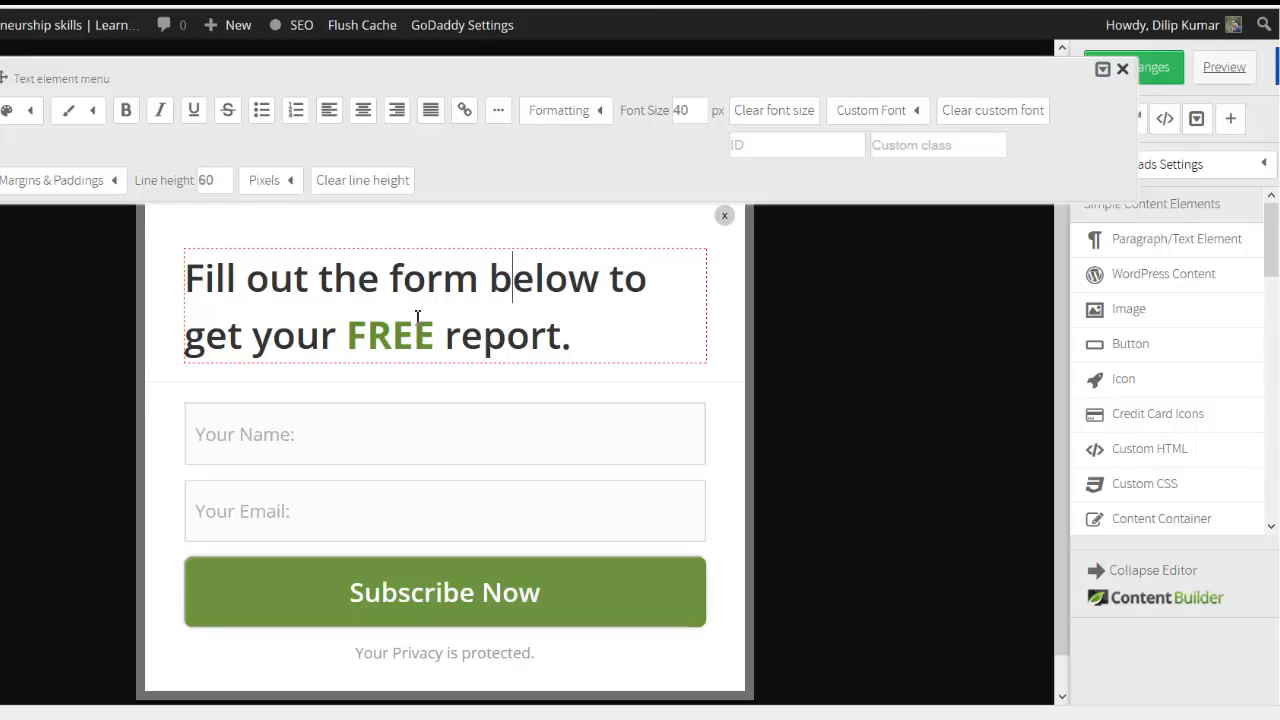
pyautogui.moveTo(592, 333); pyautogui.dragTo(177, 270)
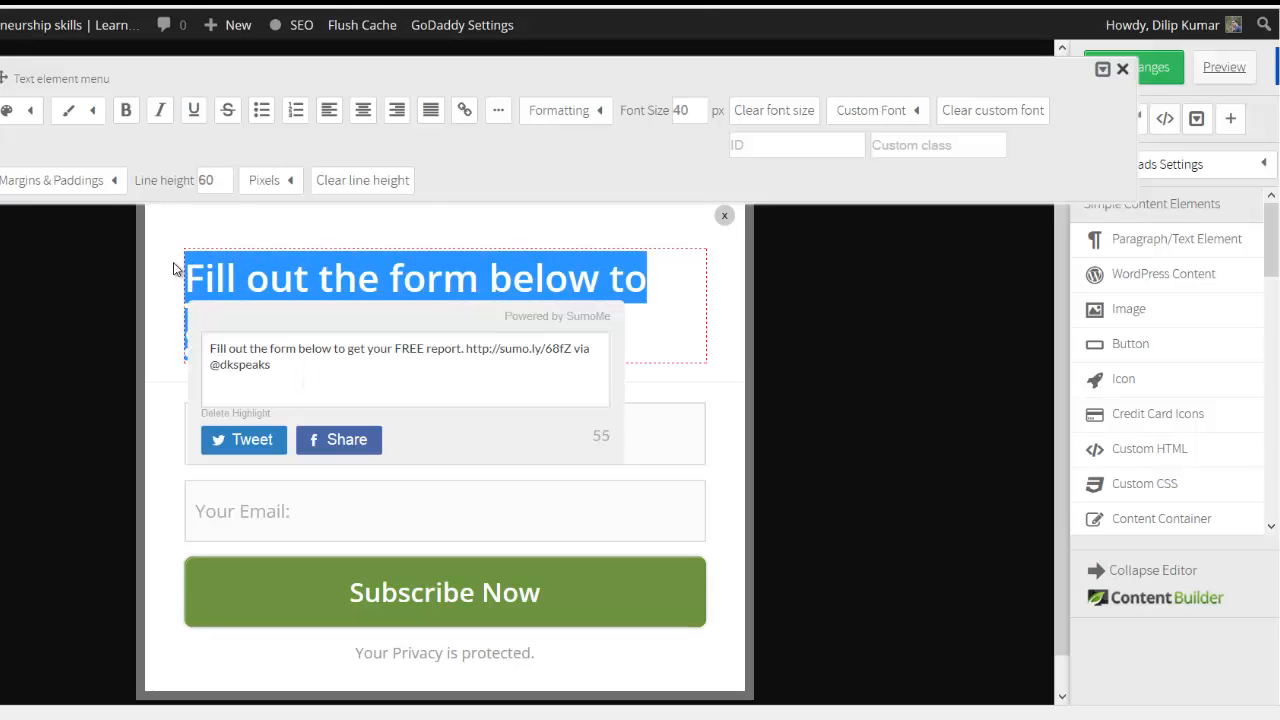
pyautogui.write('Join Us and')
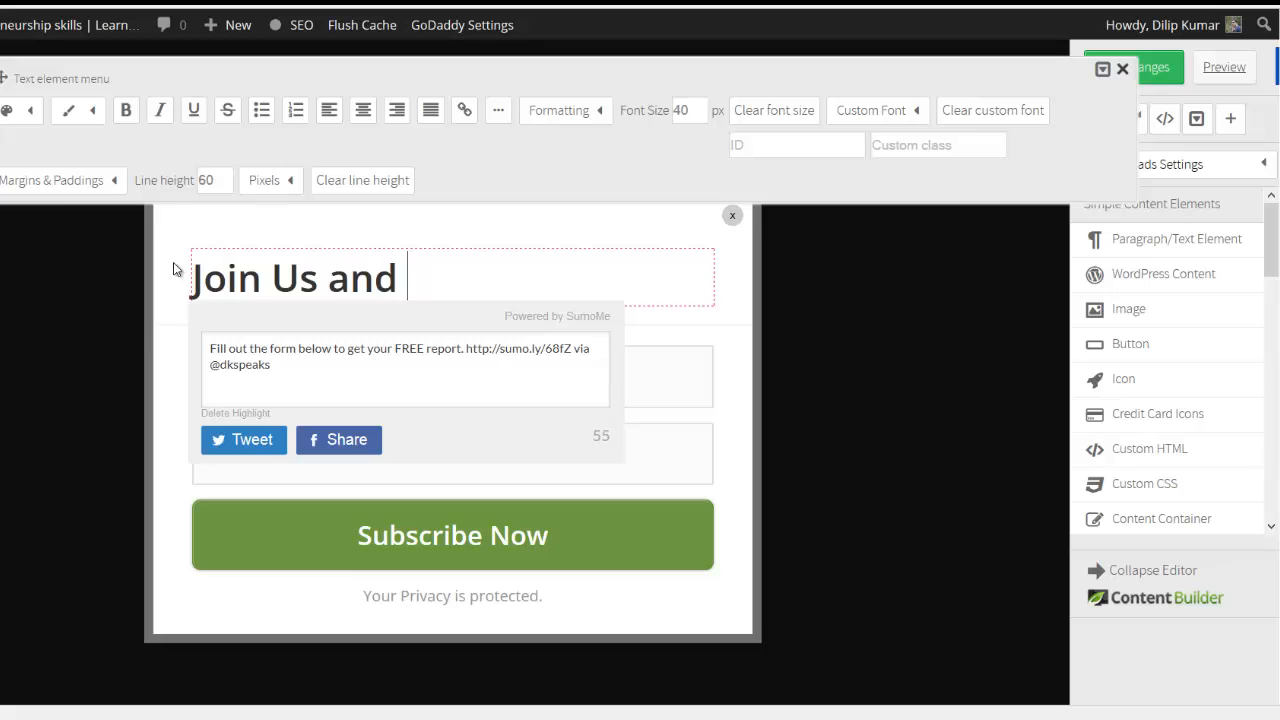
pyautogui.press('BackSpace')
pyautogui.press('BackSpace')
pyautogui.press('BackSpace')
pyautogui.press('BackSpace')
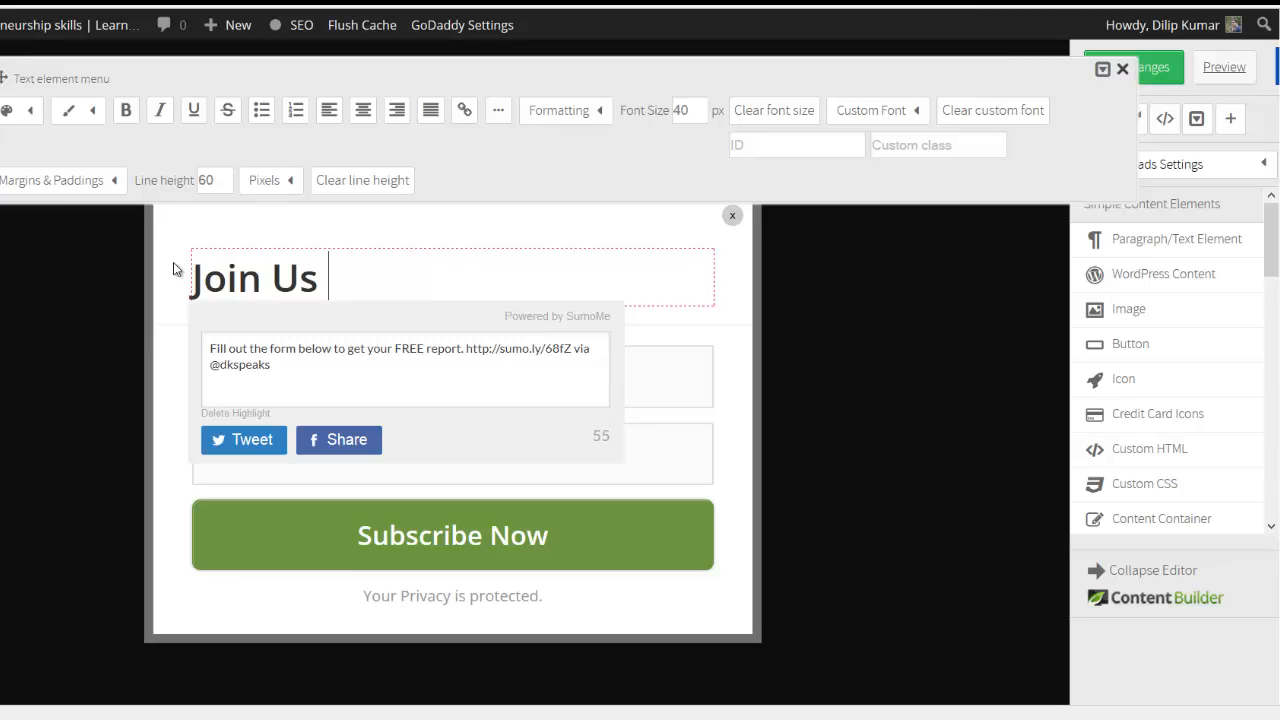
pyautogui.write('Today ')
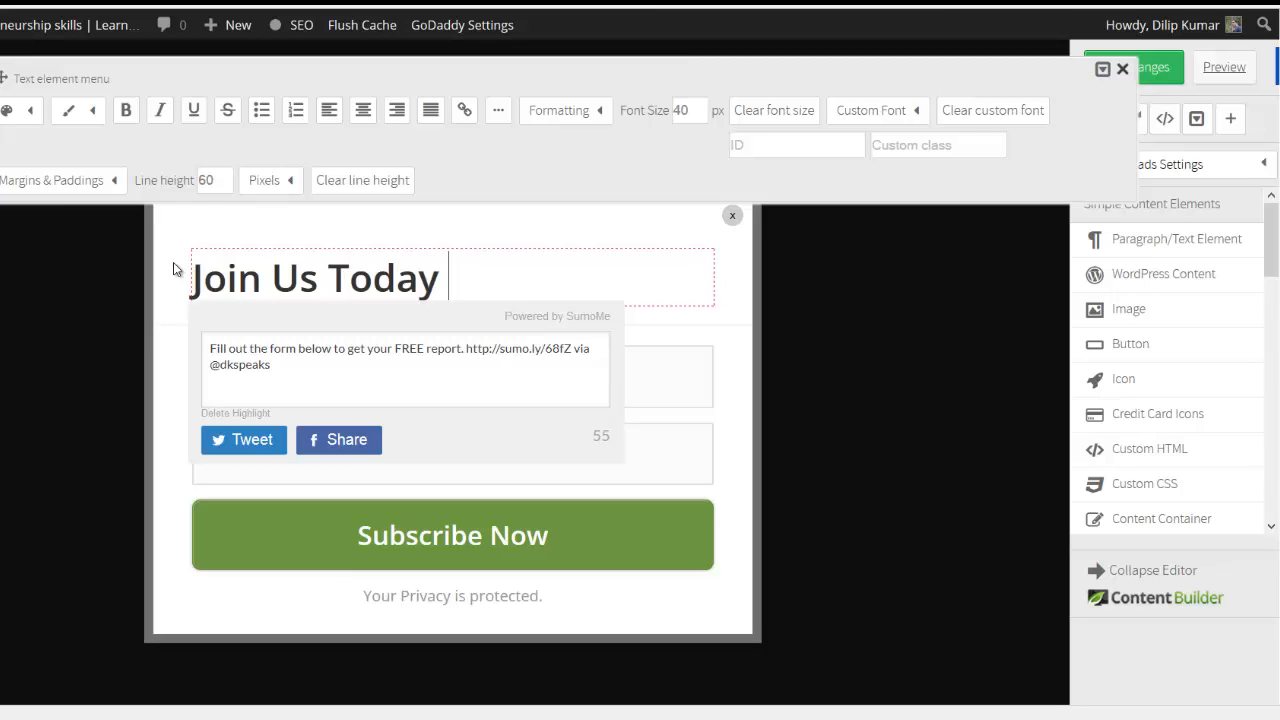
pyautogui.write('and GEt a')
pyautogui.press('BackSpace')
pyautogui.press('BackSpace')
pyautogui.press('BackSpace')
pyautogui.press('BackSpace')
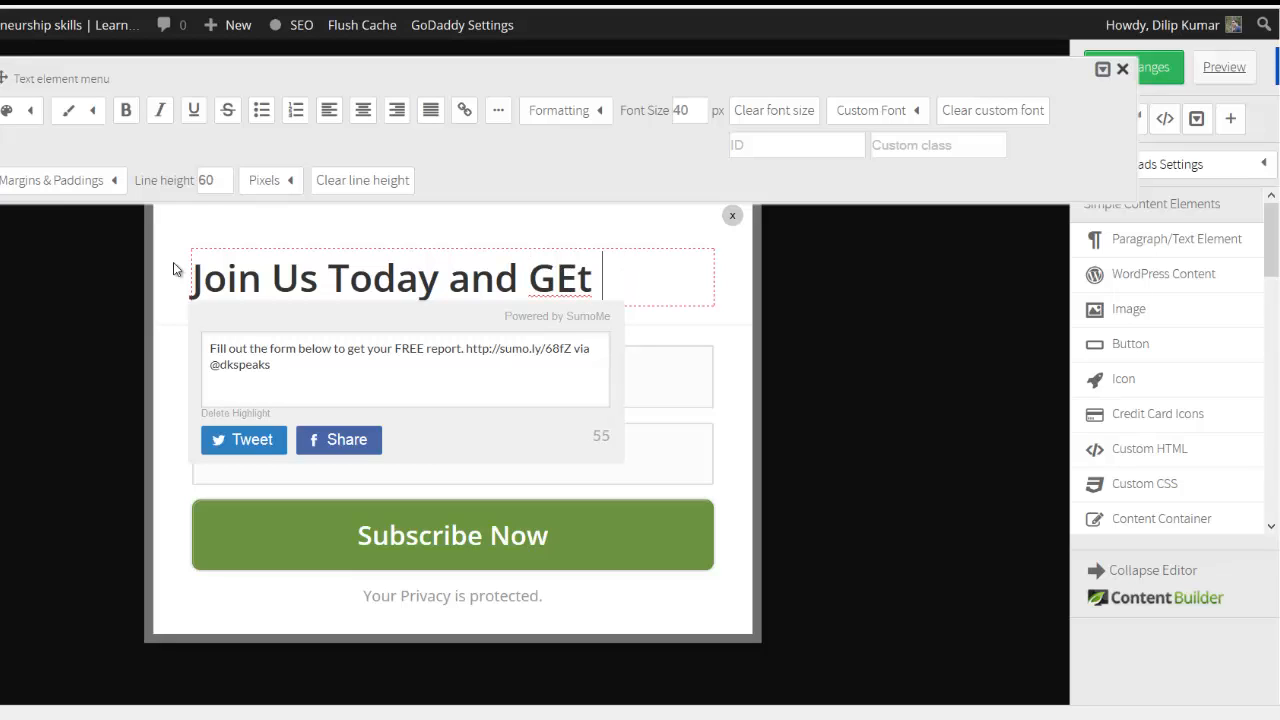
pyautogui.write('et a ')
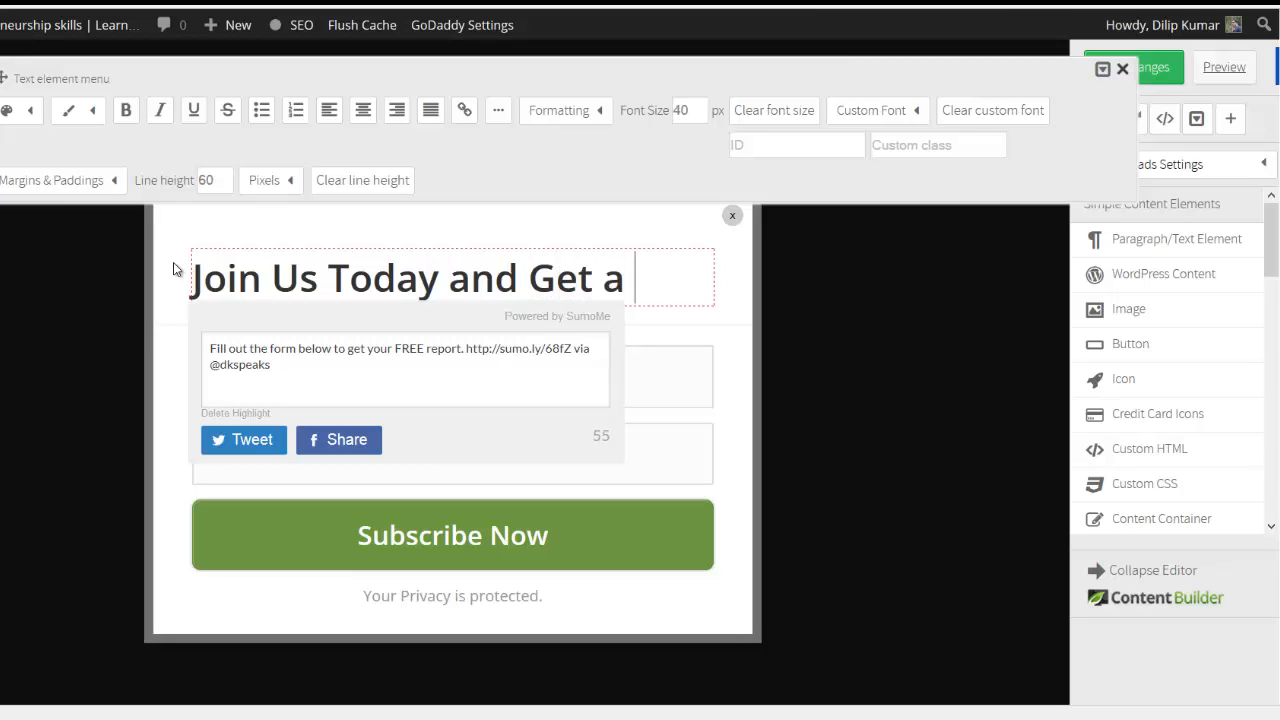
pyautogui.write('FREE')
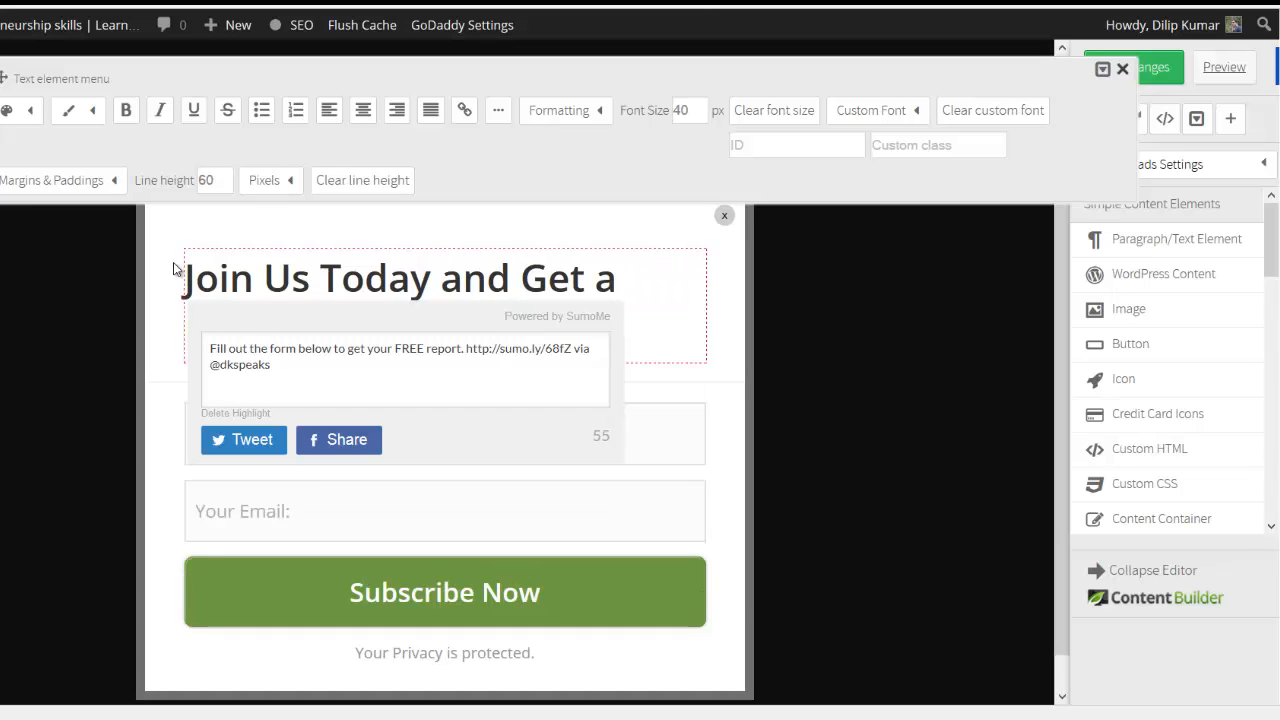
pyautogui.click(729, 377)
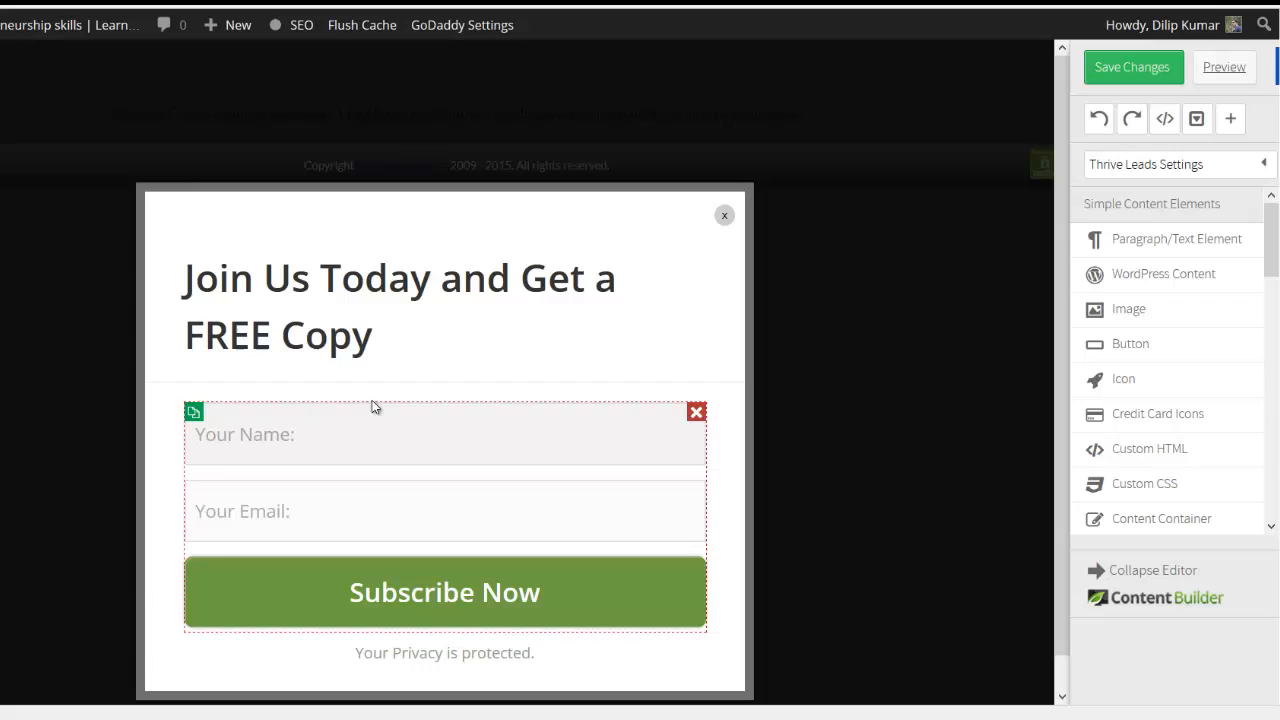
pyautogui.click(380, 338)
pyautogui.write('!')
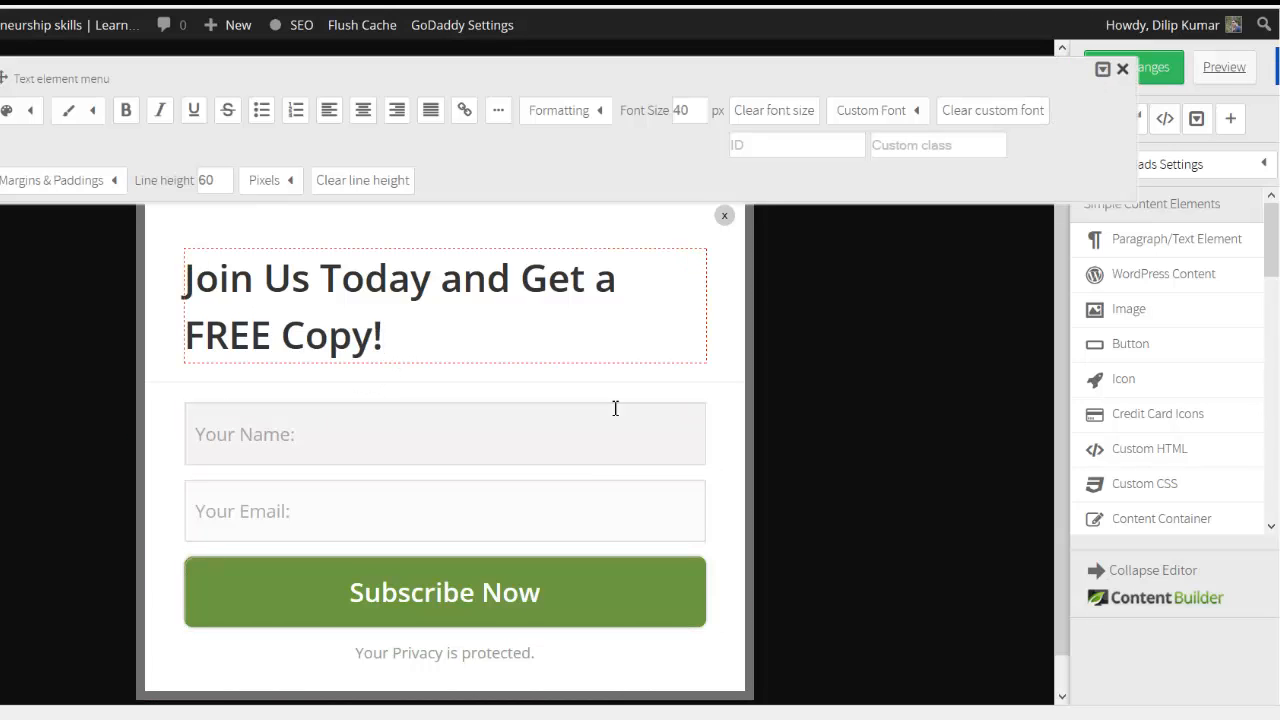
# Step: Examine the lead generation element's autoresponder code entry and its field margins and paddings
pyautogui.click(337, 425)
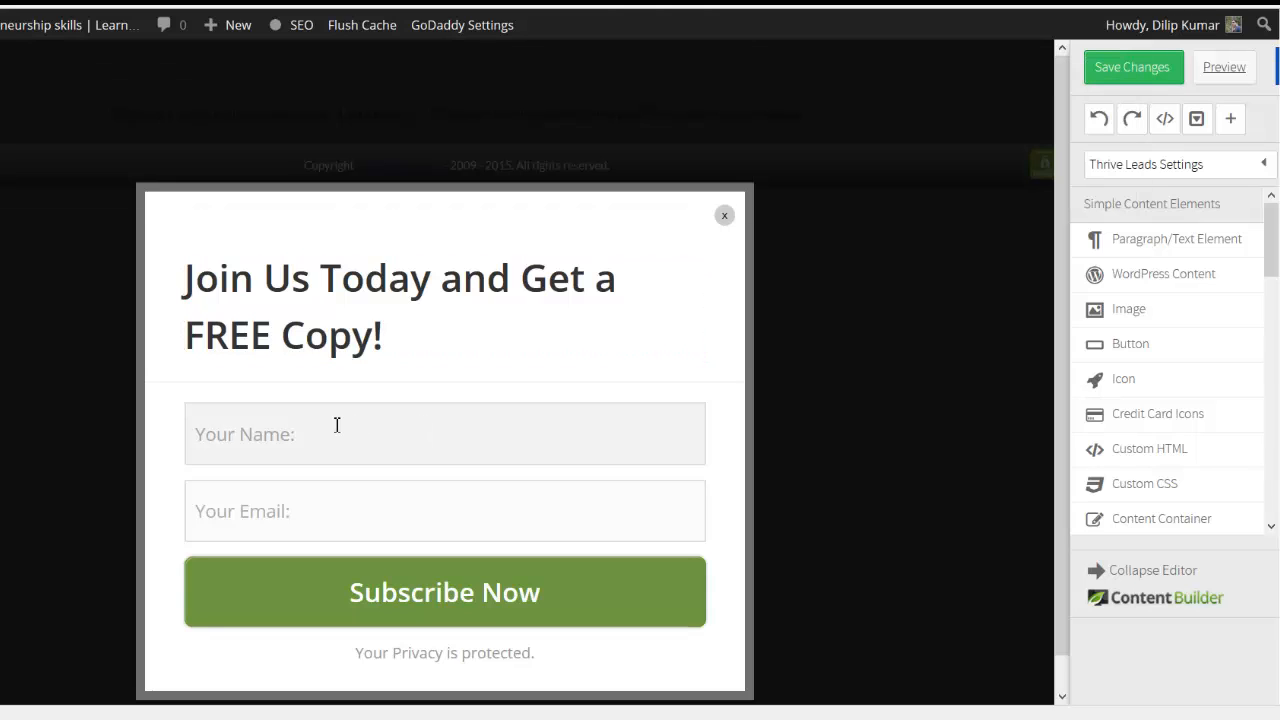
pyautogui.click(692, 520)
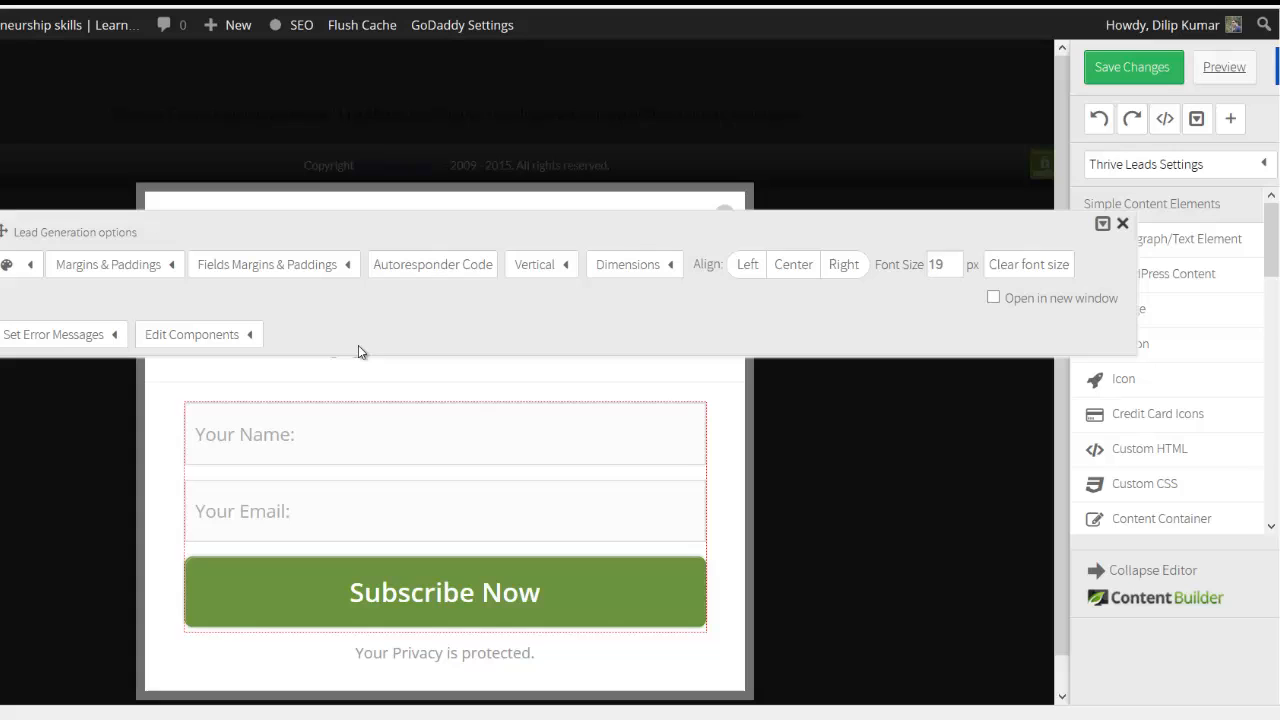
pyautogui.click(415, 263)
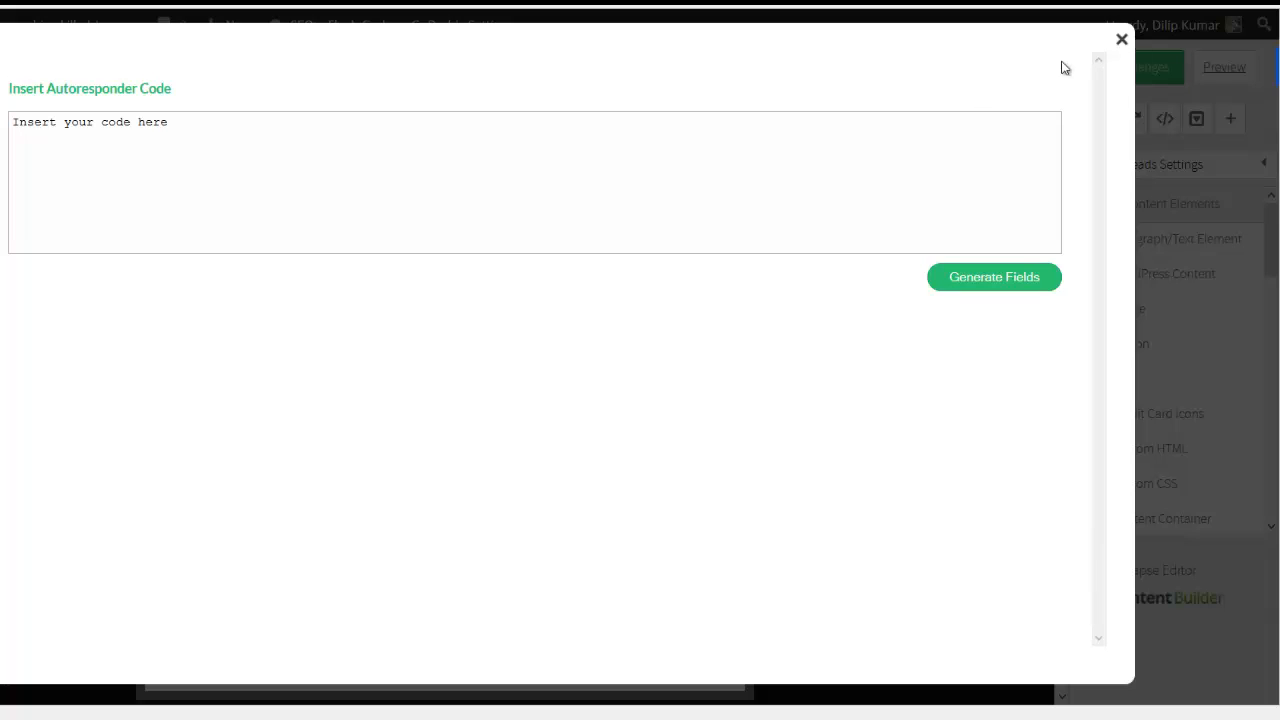
pyautogui.click(1122, 41)
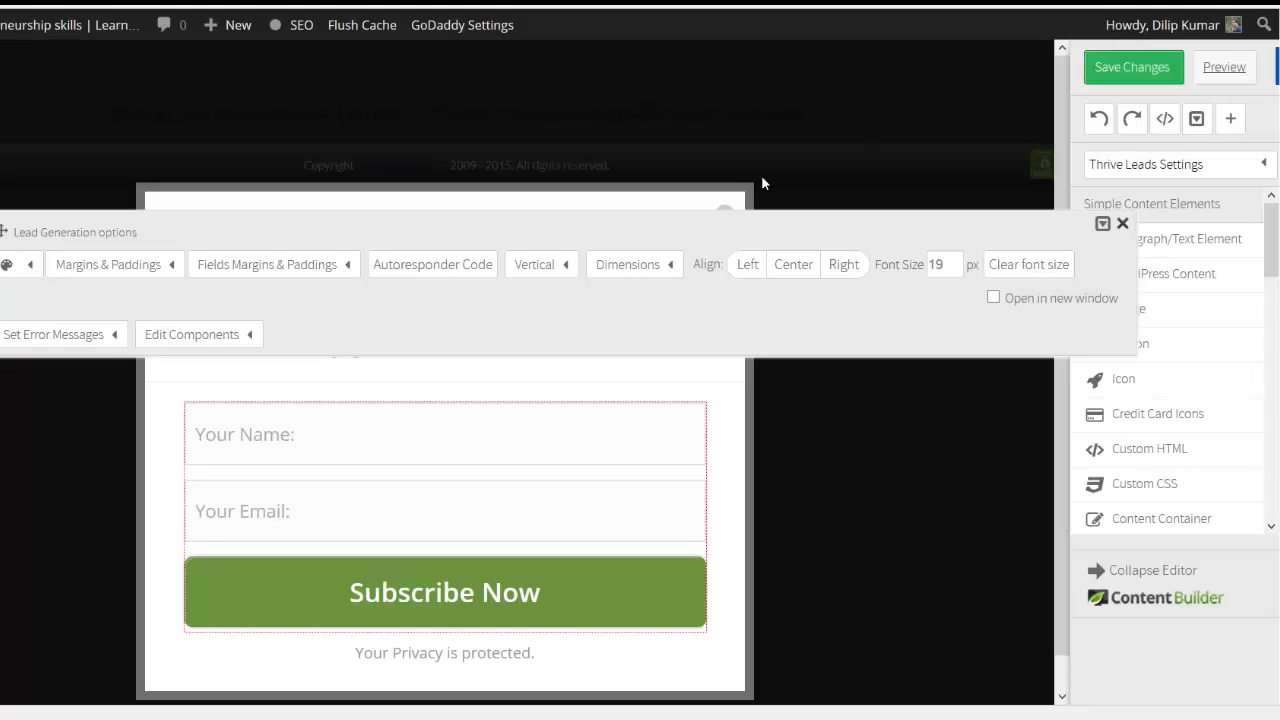
pyautogui.click(314, 265)
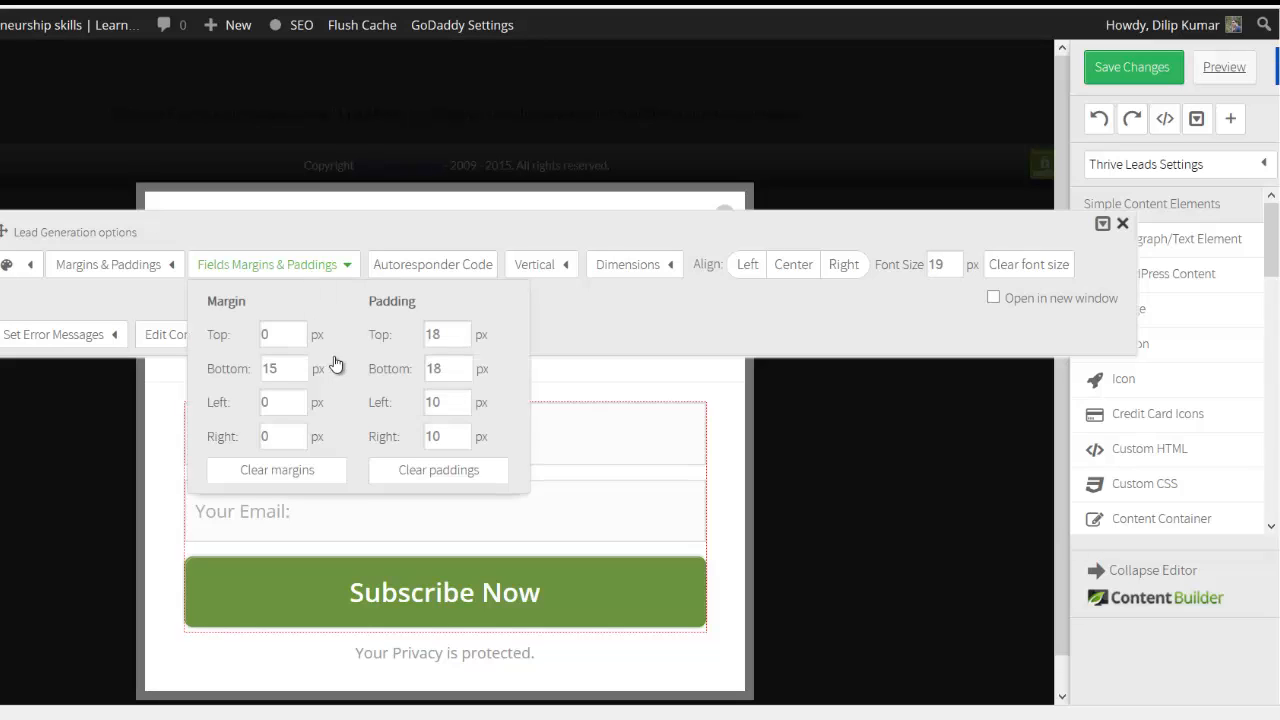
# Step: Switch the lead generation fields to a horizontal layout and set the submit button's text to "JOIN NOW!"
pyautogui.moveTo(299, 368); pyautogui.dragTo(240, 337)
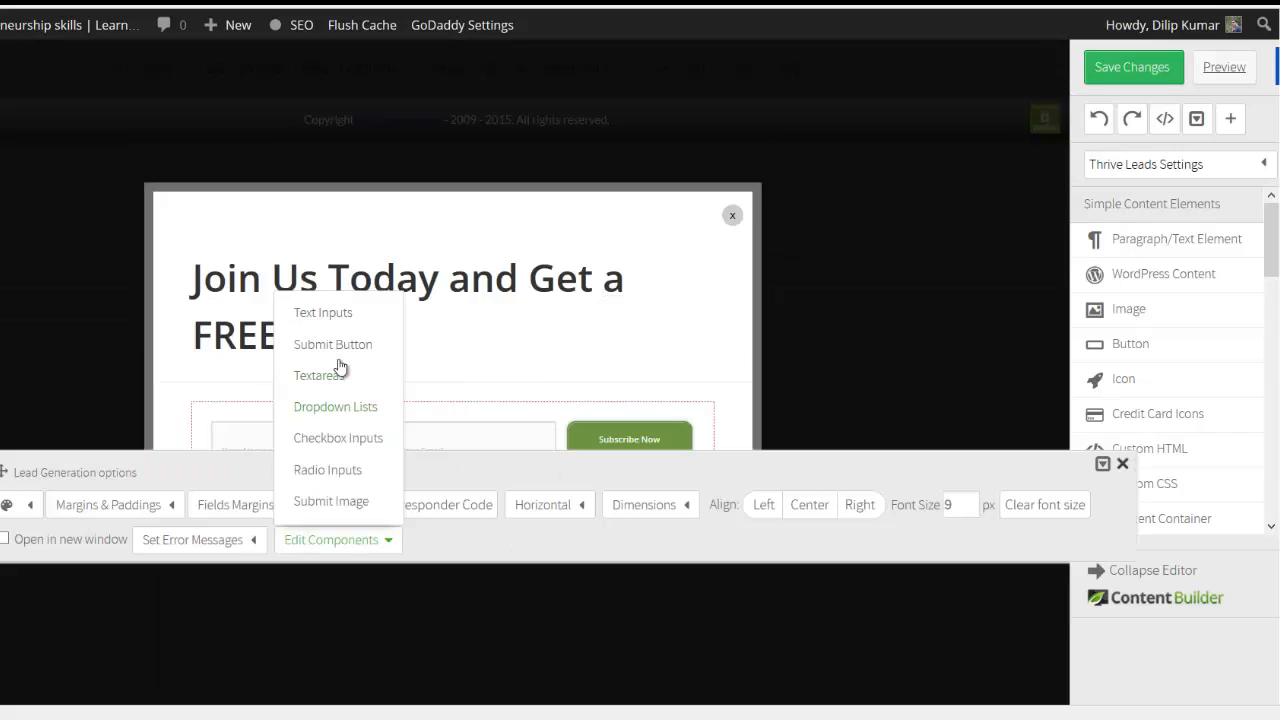
pyautogui.click(340, 347)
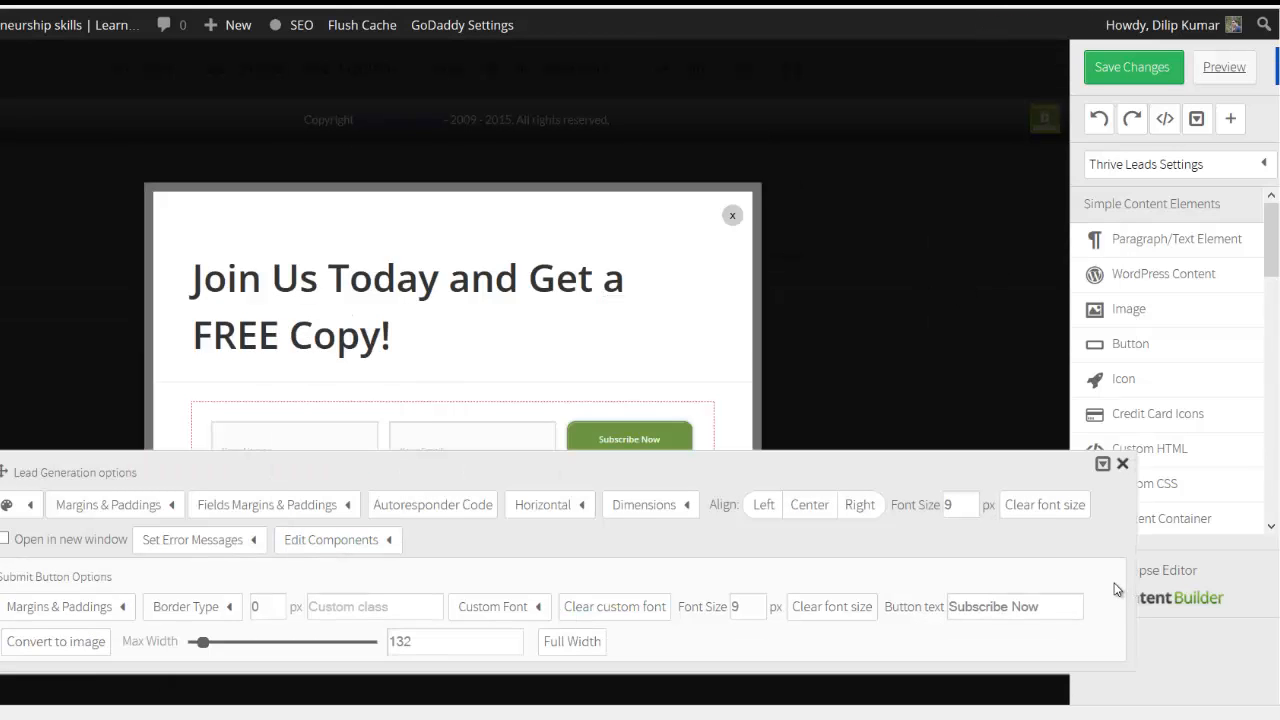
pyautogui.moveTo(1049, 610); pyautogui.dragTo(936, 613)
pyautogui.write('JOI NO')
pyautogui.press('BackSpace')
pyautogui.press('BackSpace')
pyautogui.press('BackSpace')
pyautogui.write('N NOW')
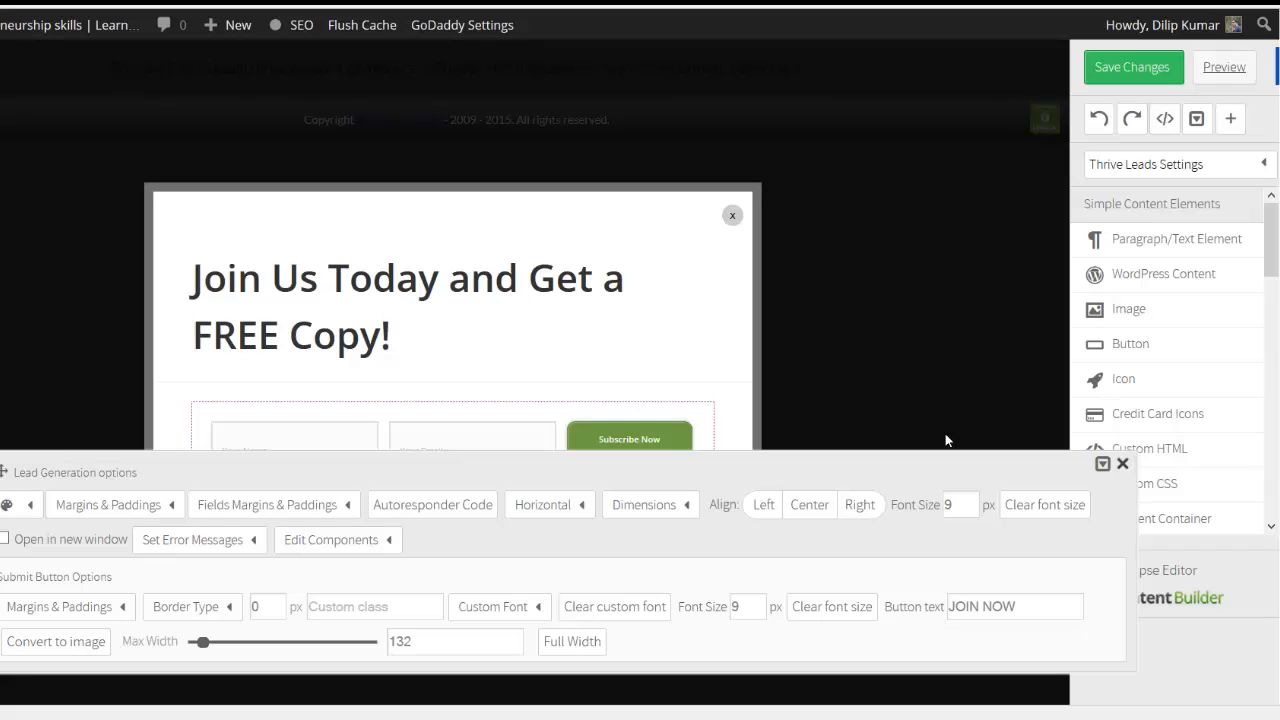
pyautogui.click(898, 348)
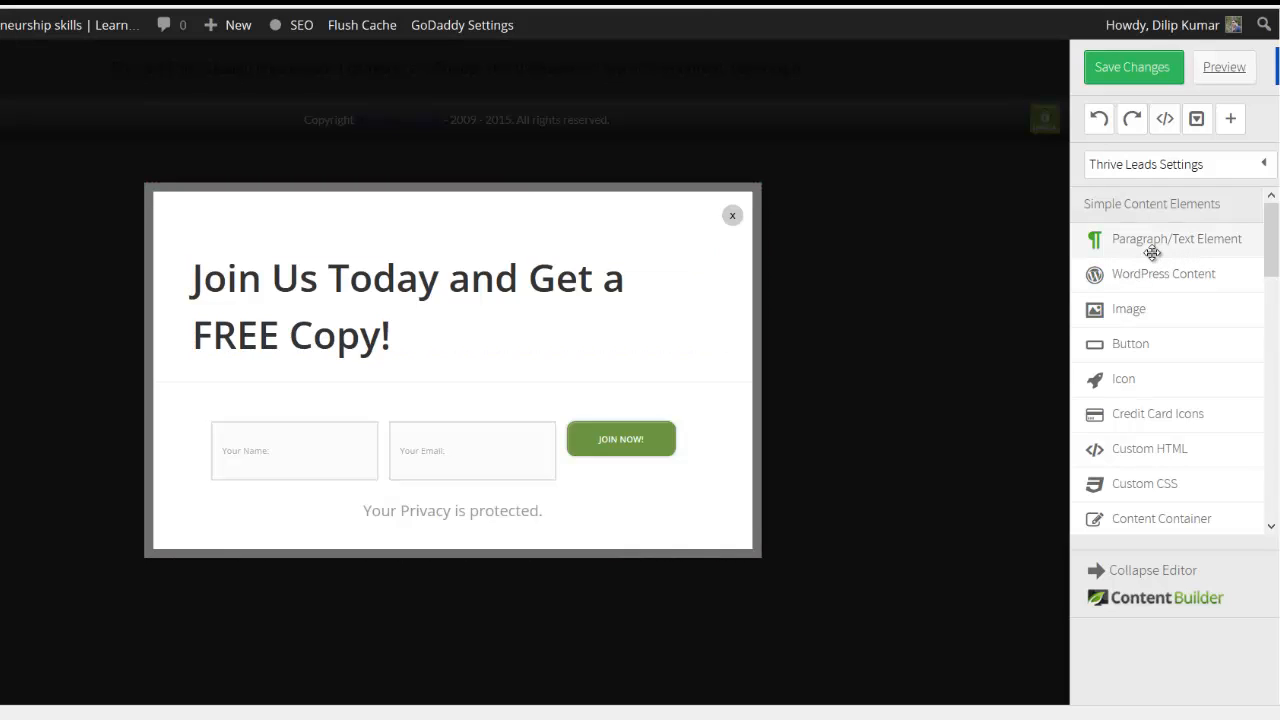
# Step: Insert a WordPress Content element below the heading and open its editor, closing it without adding any content
pyautogui.moveTo(1143, 273); pyautogui.dragTo(557, 362)
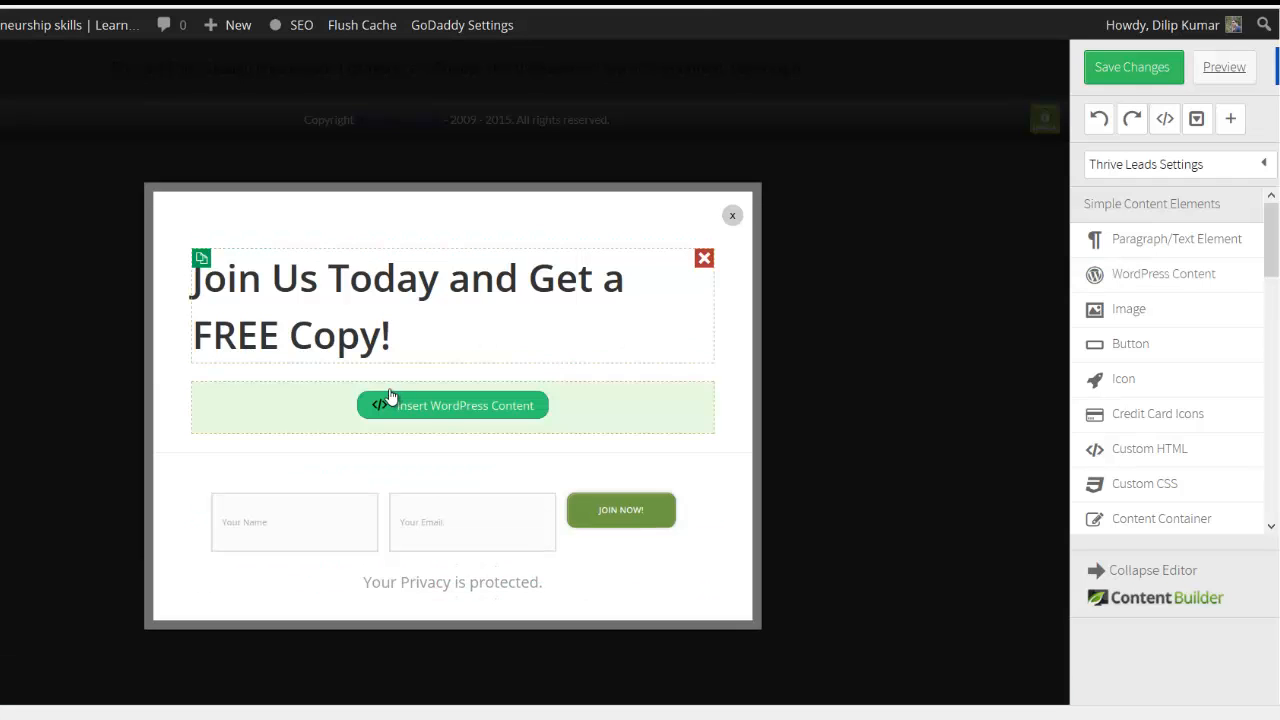
pyautogui.click(445, 409)
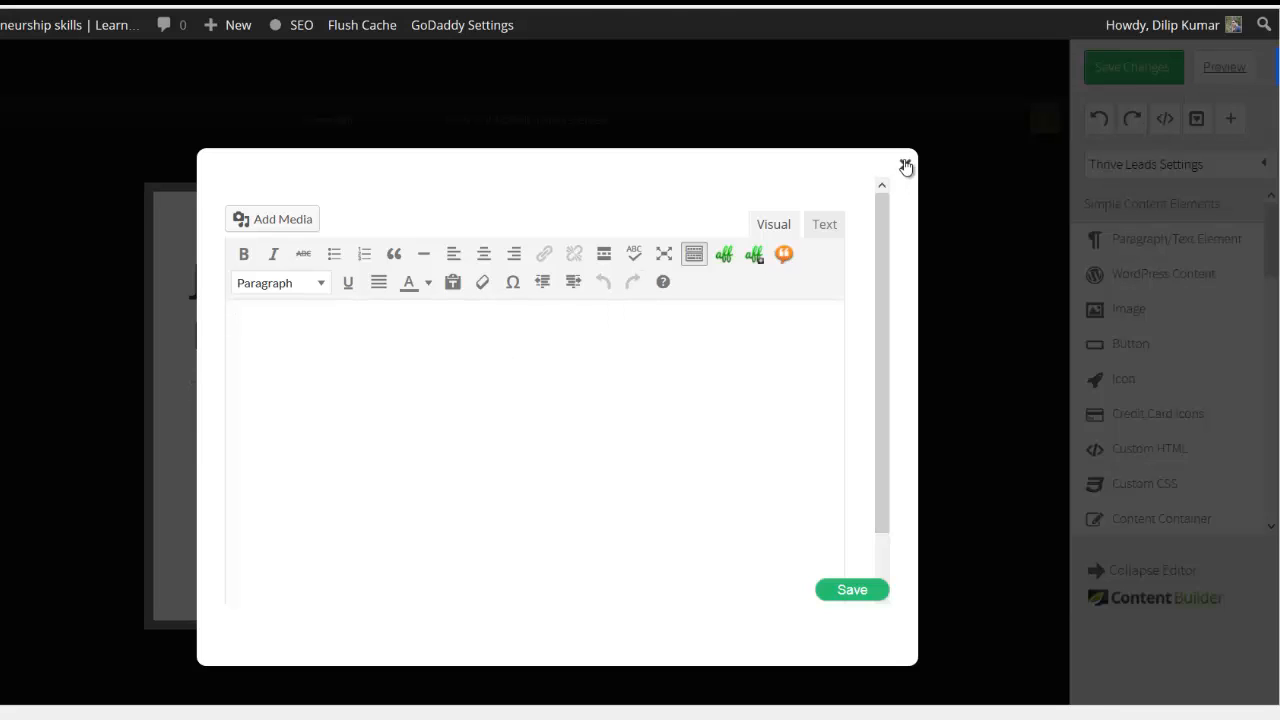
pyautogui.click(905, 166)
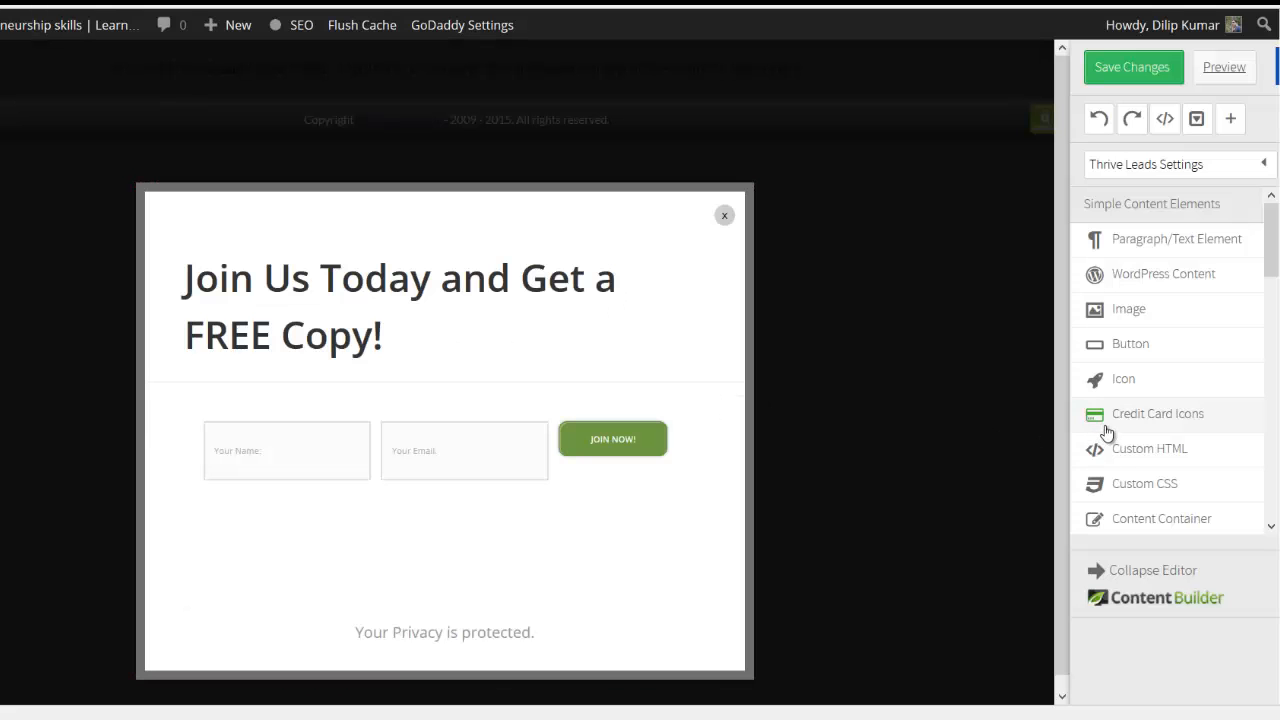
# Step: Add Credit Card Icons elements to the lightbox above the privacy note, and delete them again
pyautogui.moveTo(1107, 432); pyautogui.dragTo(760, 416)
pyautogui.moveTo(593, 387); pyautogui.dragTo(585, 405)
pyautogui.click(650, 395)
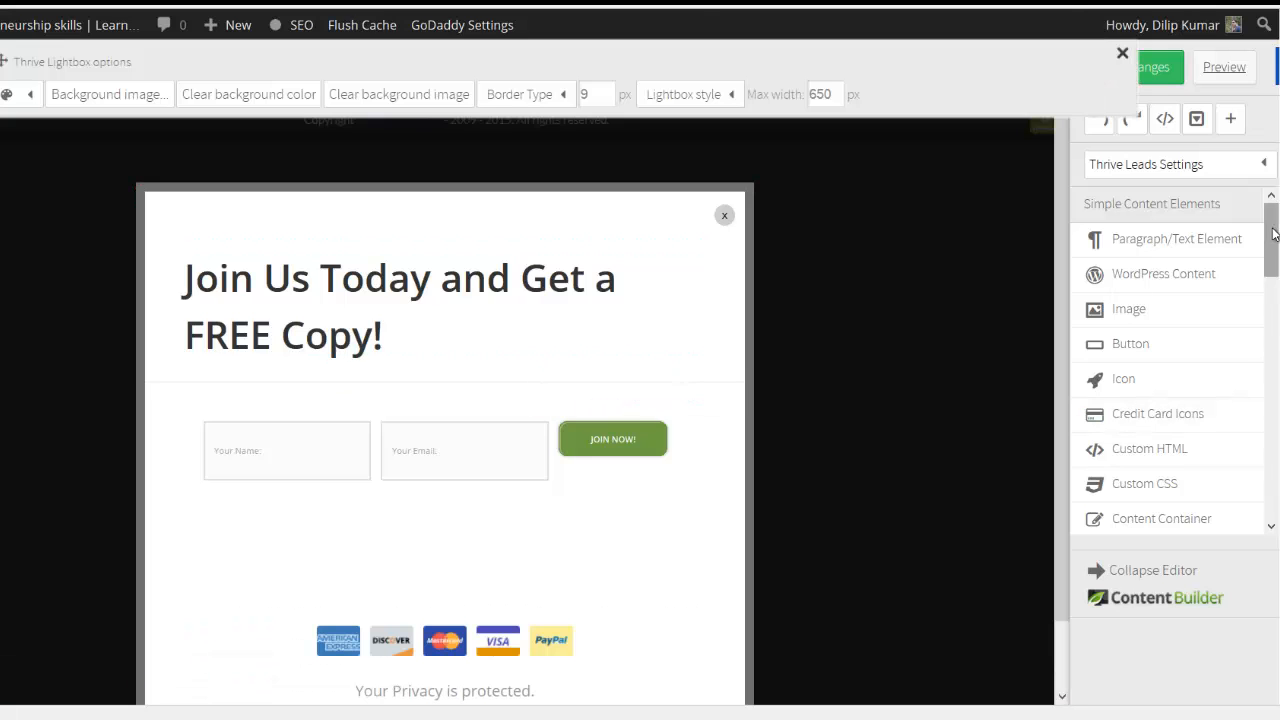
pyautogui.moveTo(1274, 234); pyautogui.dragTo(1273, 188)
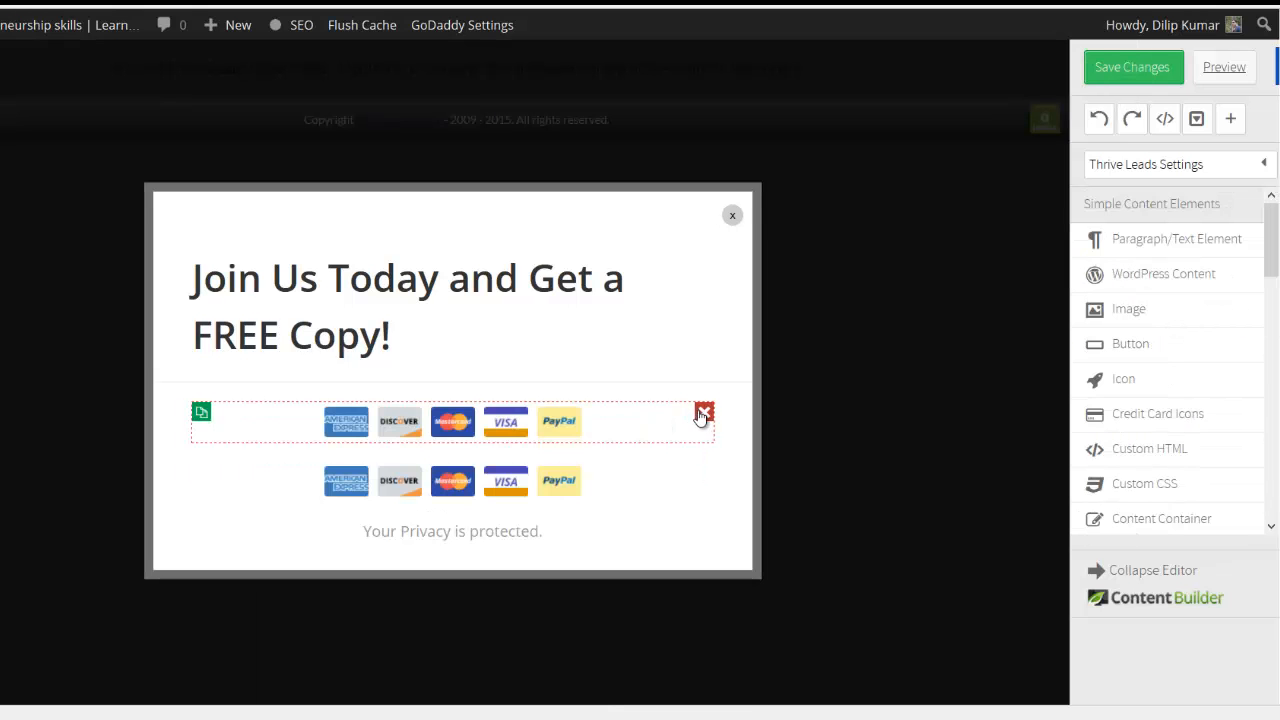
pyautogui.click(703, 414)
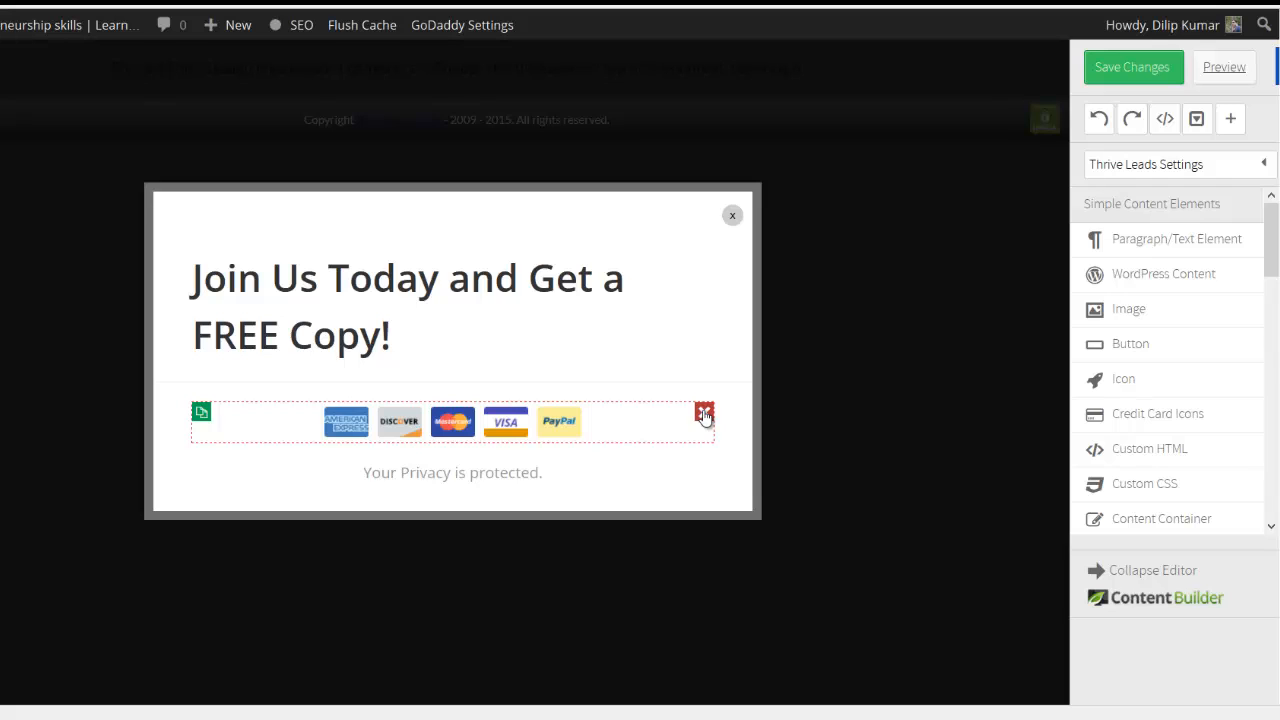
pyautogui.click(704, 414)
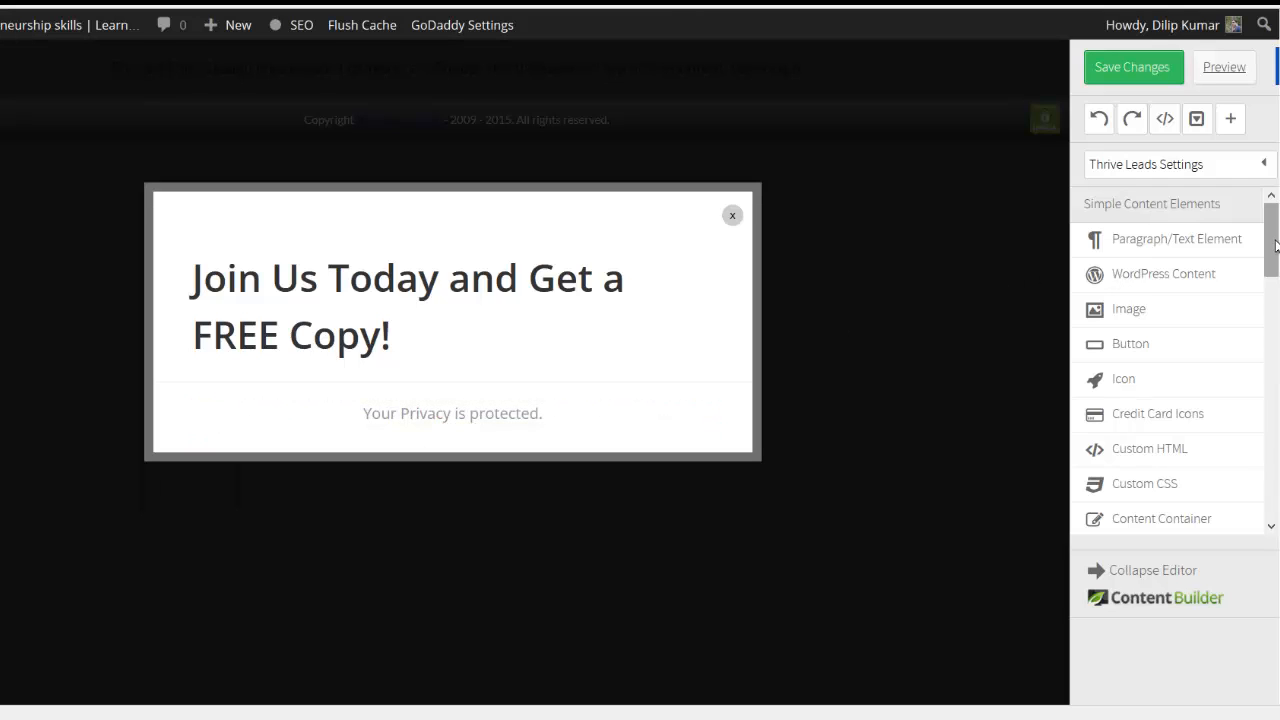
# Step: Add a Style 1 testimonial with picture to the lightbox directly below the heading
pyautogui.moveTo(1275, 246); pyautogui.dragTo(1271, 427)
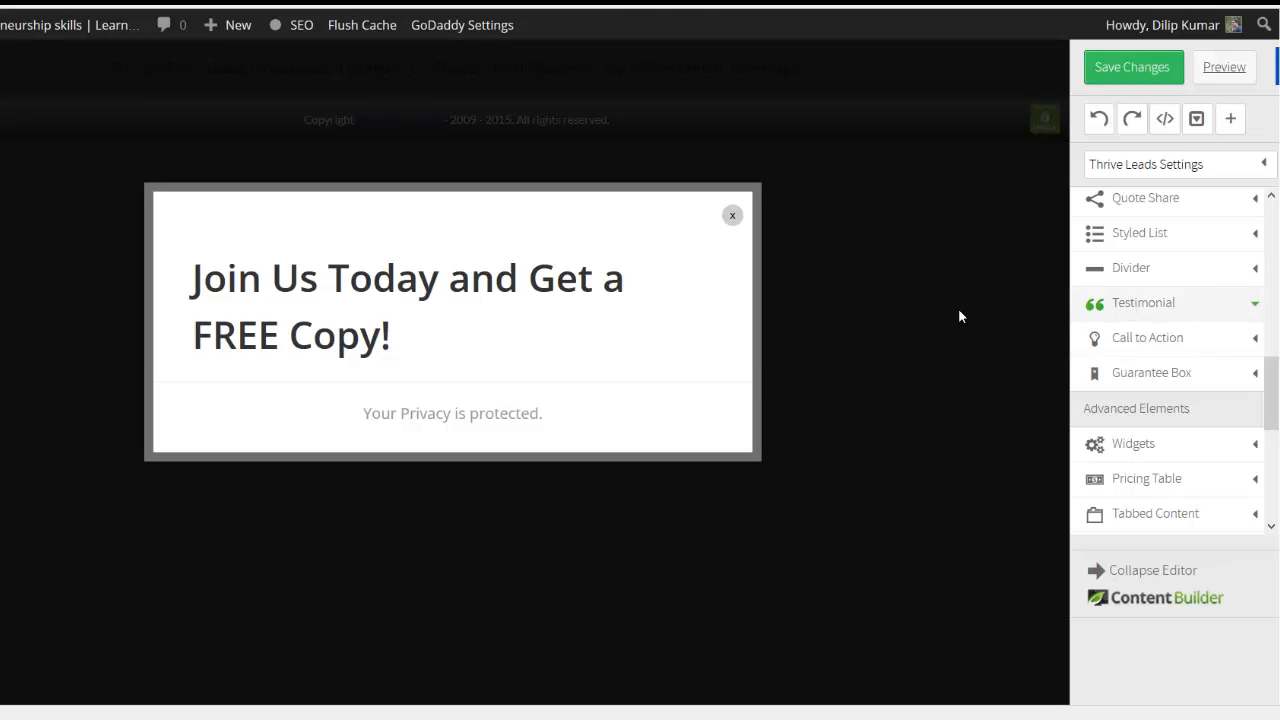
pyautogui.moveTo(960, 316); pyautogui.dragTo(1250, 319)
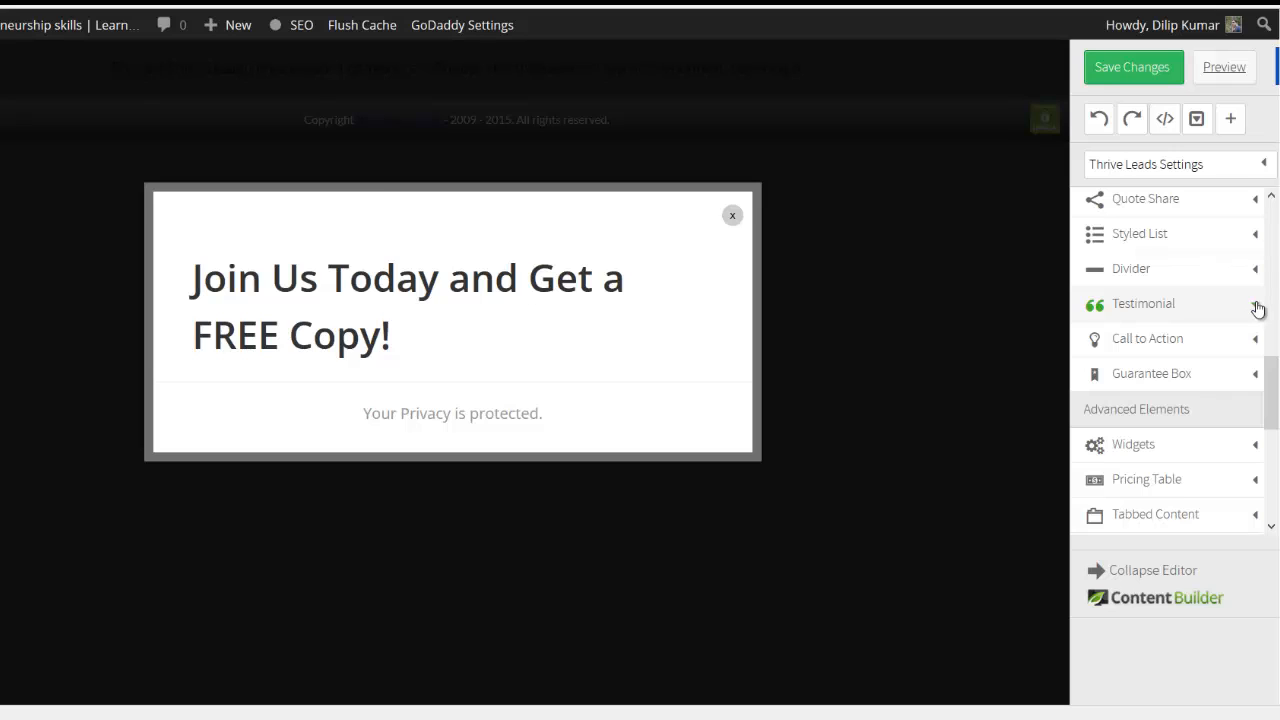
pyautogui.click(1240, 306)
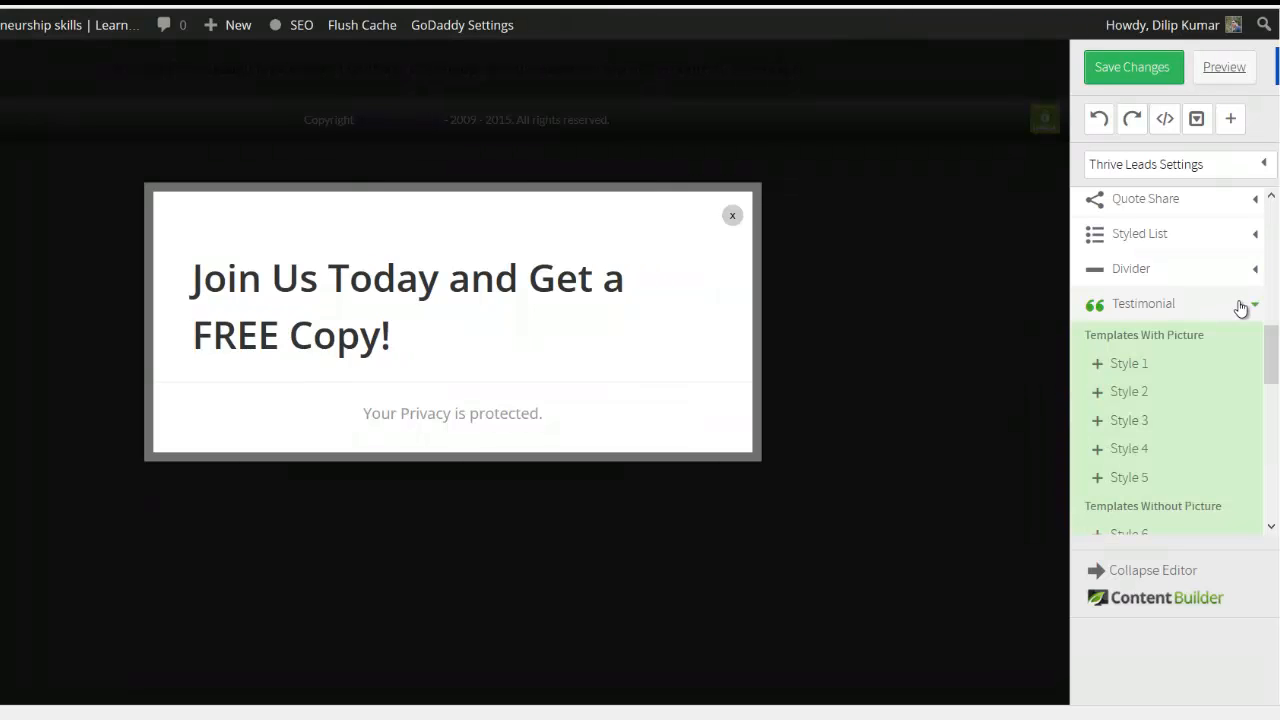
pyautogui.moveTo(1117, 363); pyautogui.dragTo(669, 363)
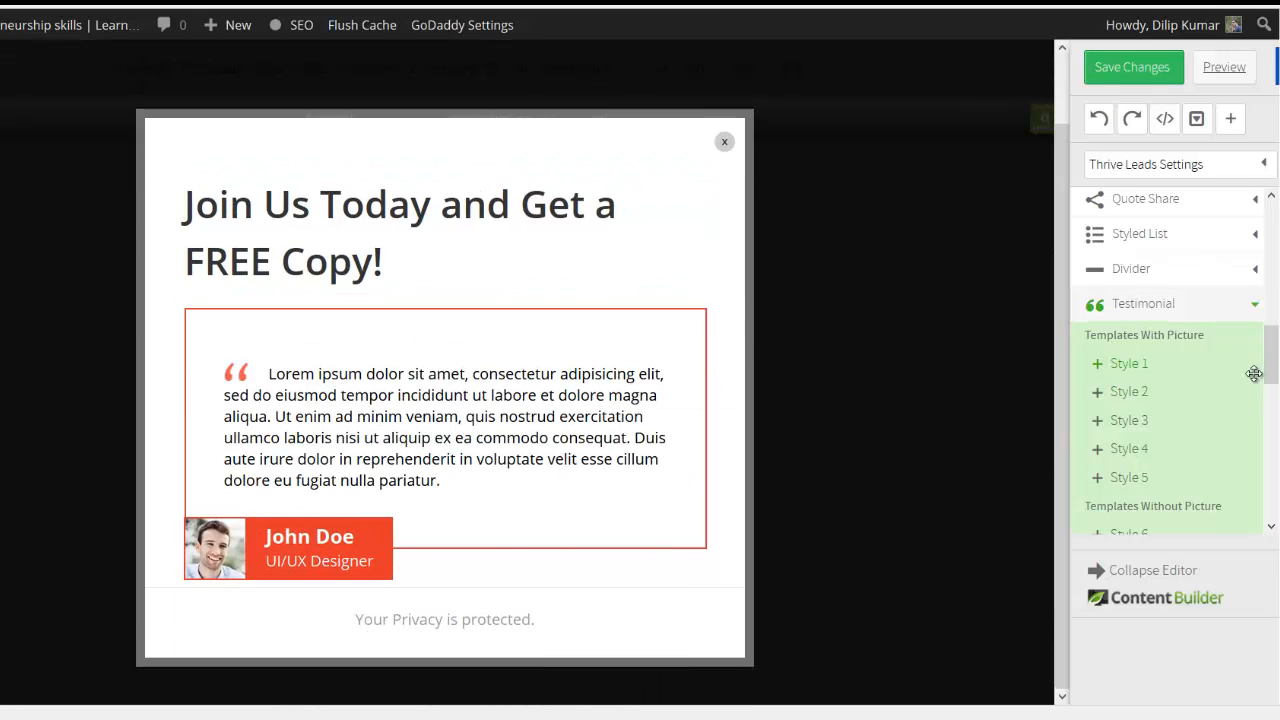
pyautogui.click(1255, 310)
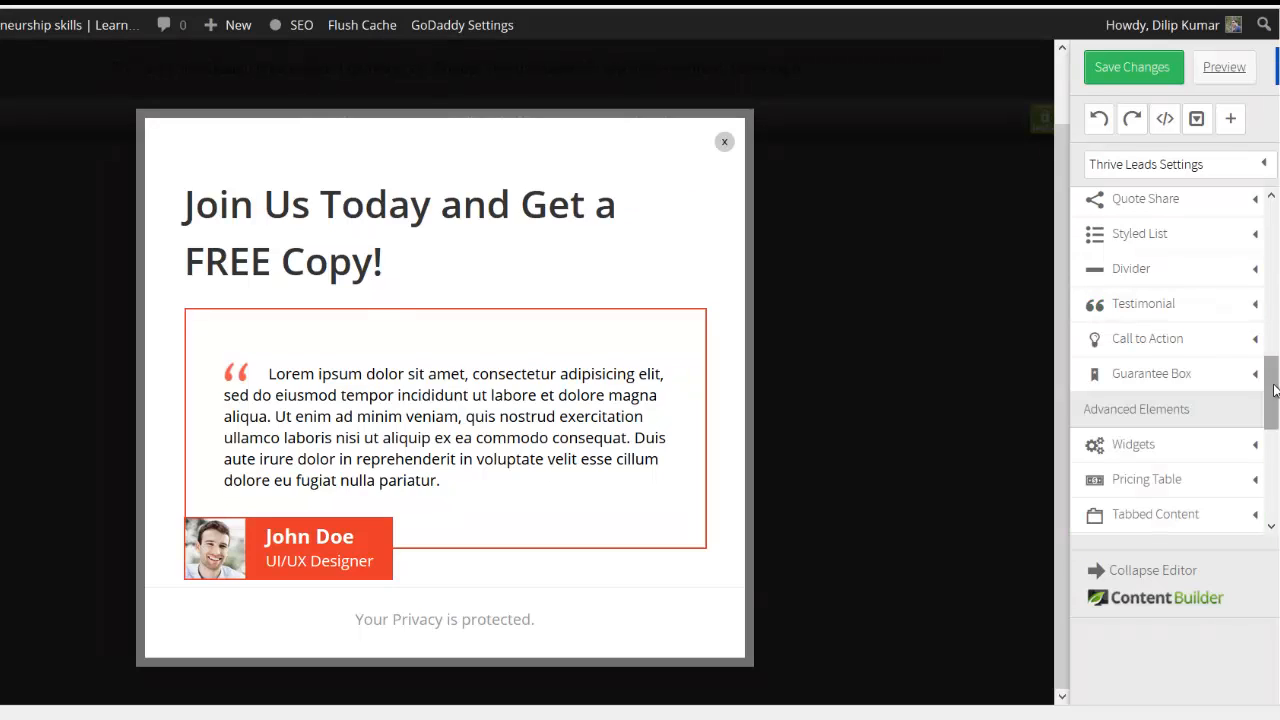
# Step: Add a Lead Generation element below the privacy note and check how it looks in the lightbox
pyautogui.moveTo(1275, 416); pyautogui.dragTo(1273, 502)
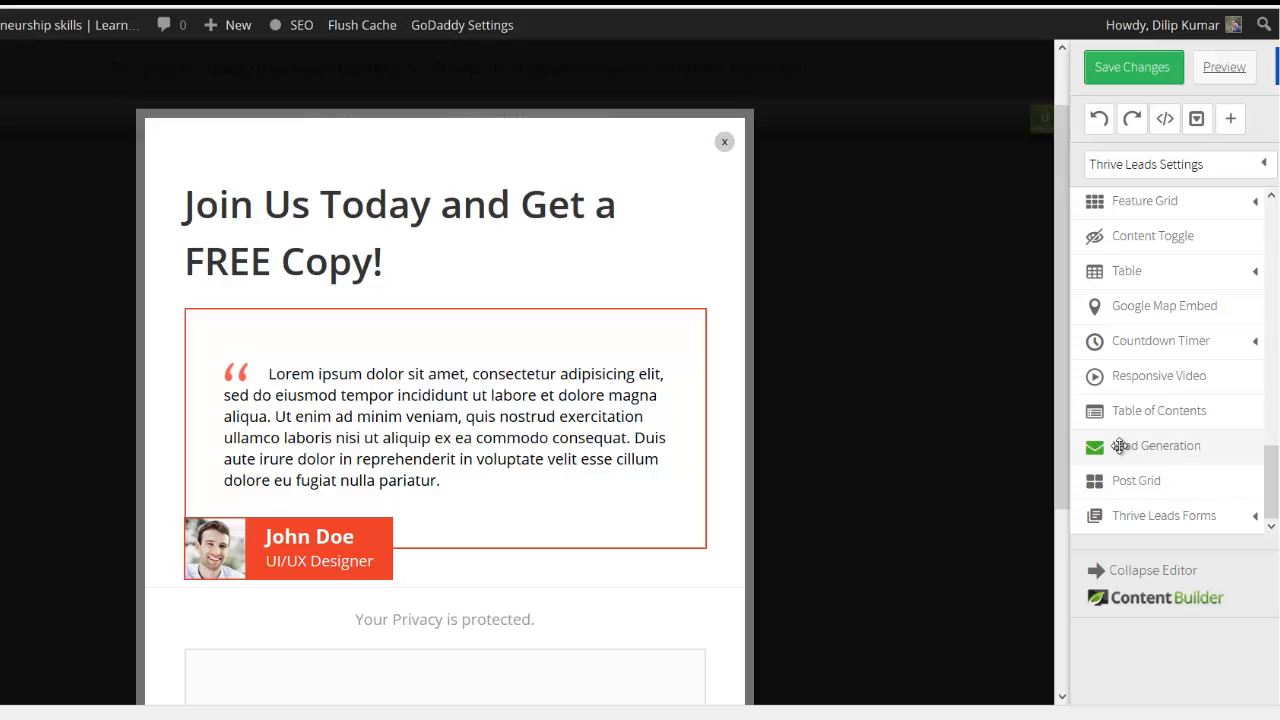
pyautogui.scroll(-3, 838, 494)
pyautogui.scroll(-1, 838, 494)
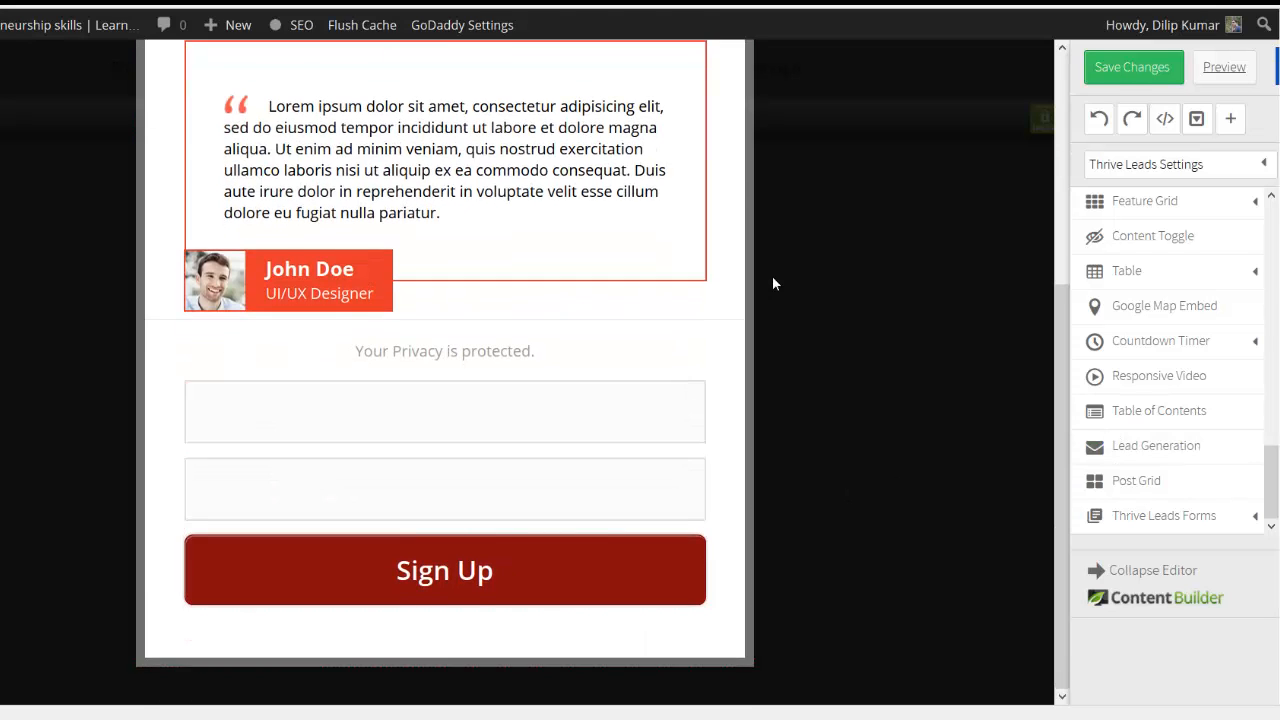
# Step: Centre the heading text above the testimonial
pyautogui.scroll(3, 772, 280)
pyautogui.click(373, 145)
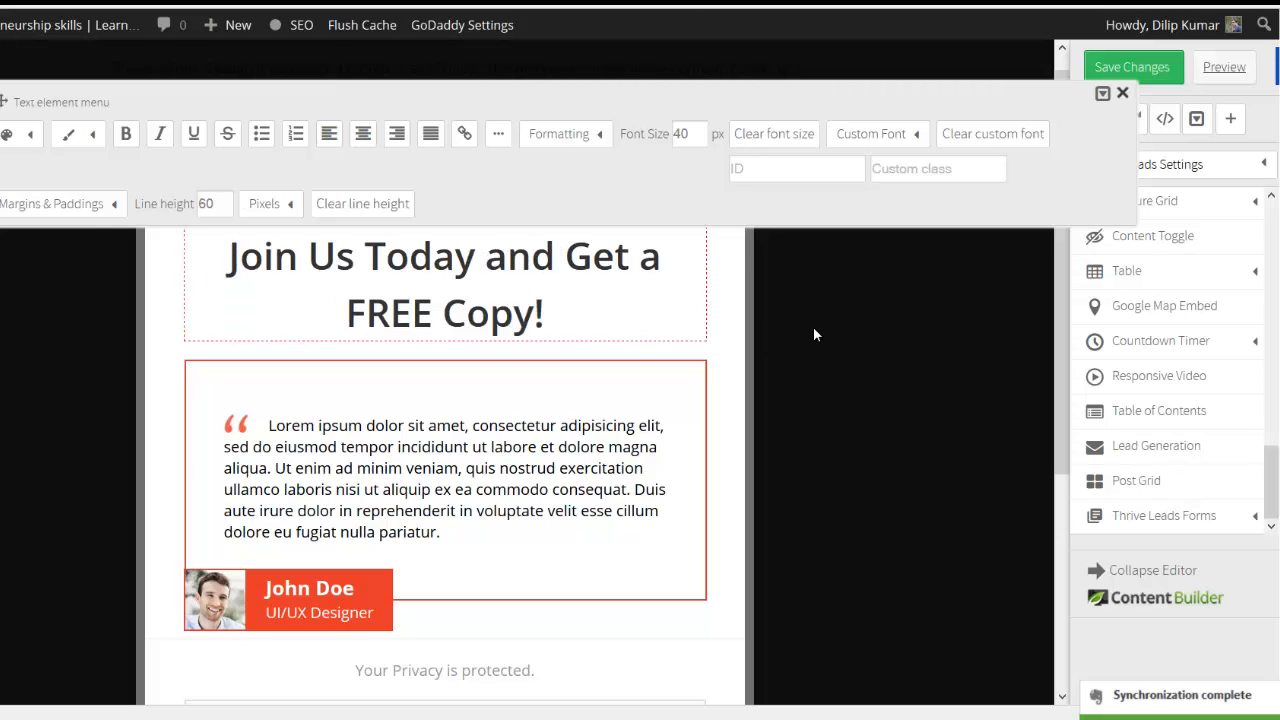
# Step: Save the changes to the lightbox and check its preview before returning to the editor
pyautogui.click(813, 326)
pyautogui.click(1136, 66)
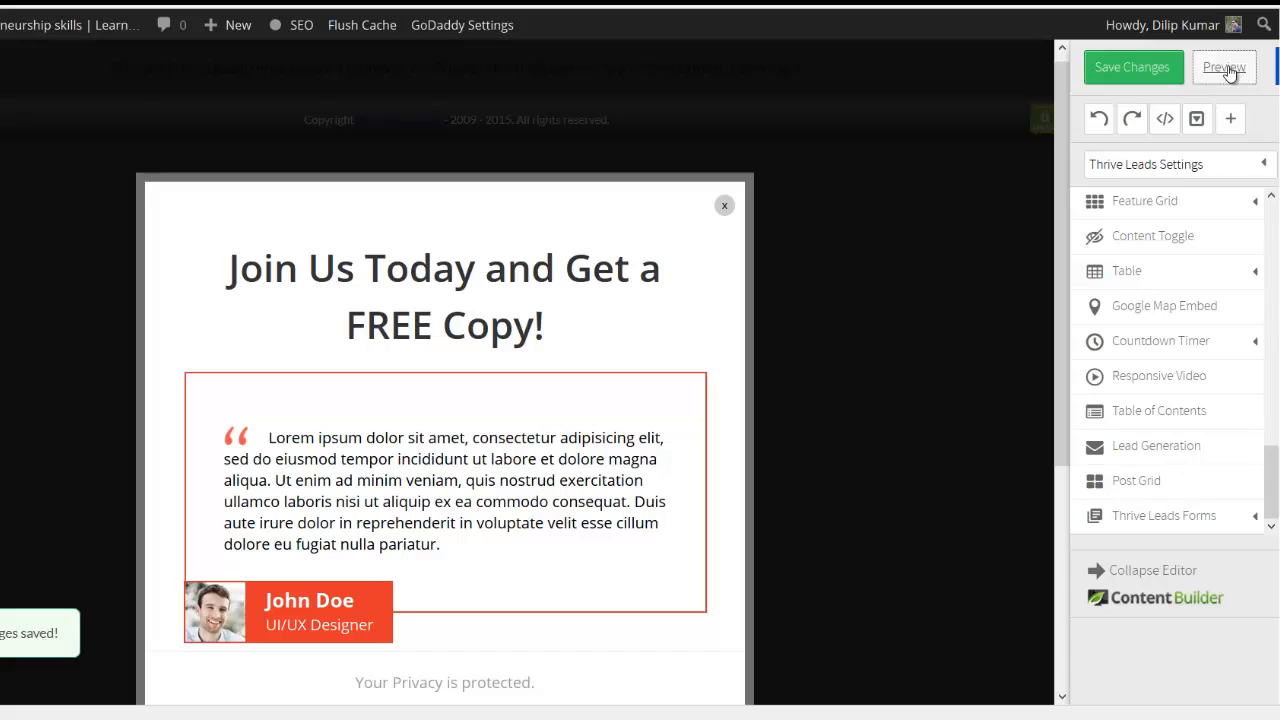
pyautogui.click(1226, 68)
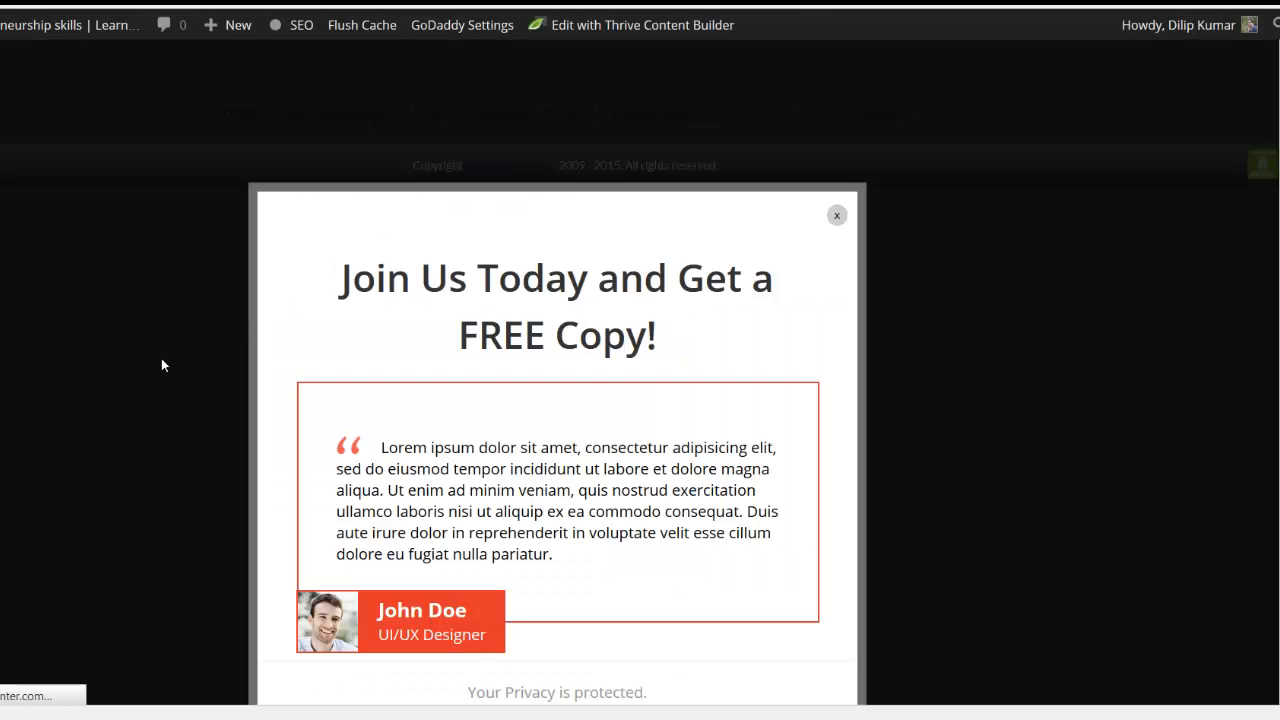
pyautogui.scroll(-2, 161, 358)
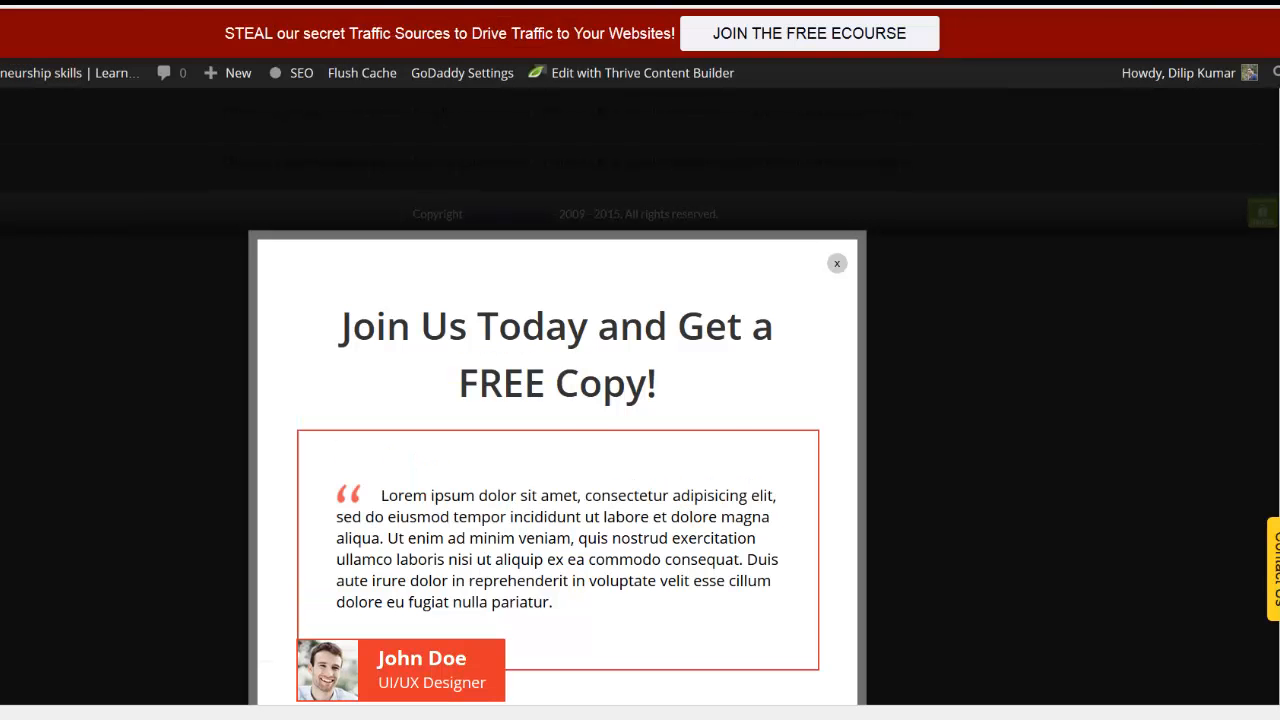
pyautogui.hotkey('ctrl', 'w')
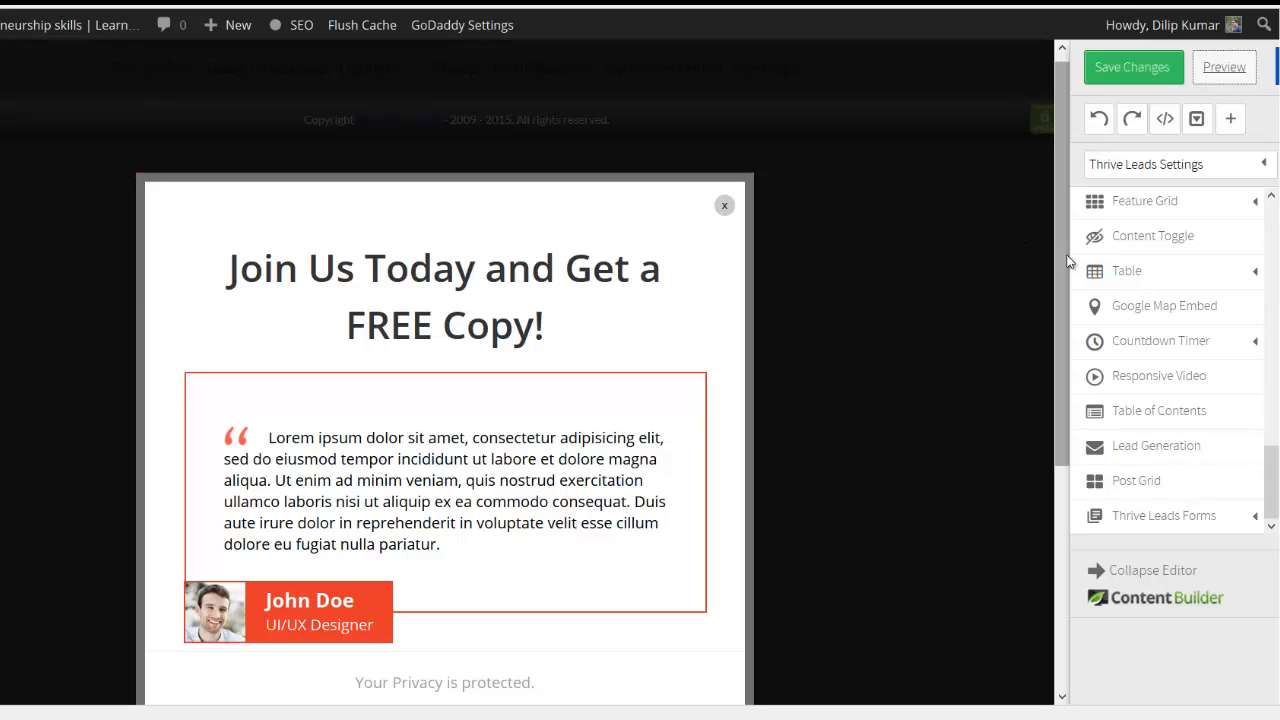
# Step: Replace the lightbox's opt-in template with Lightbox Set 004 v1
pyautogui.click(1265, 165)
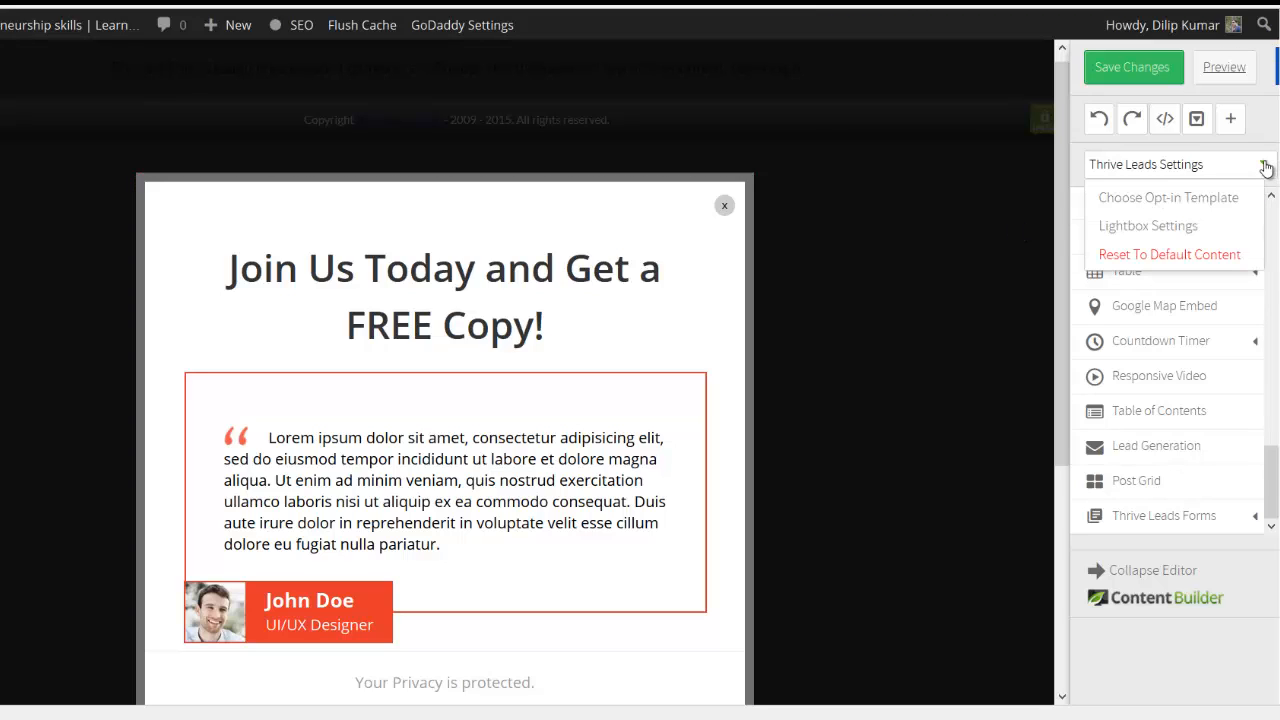
pyautogui.click(1141, 198)
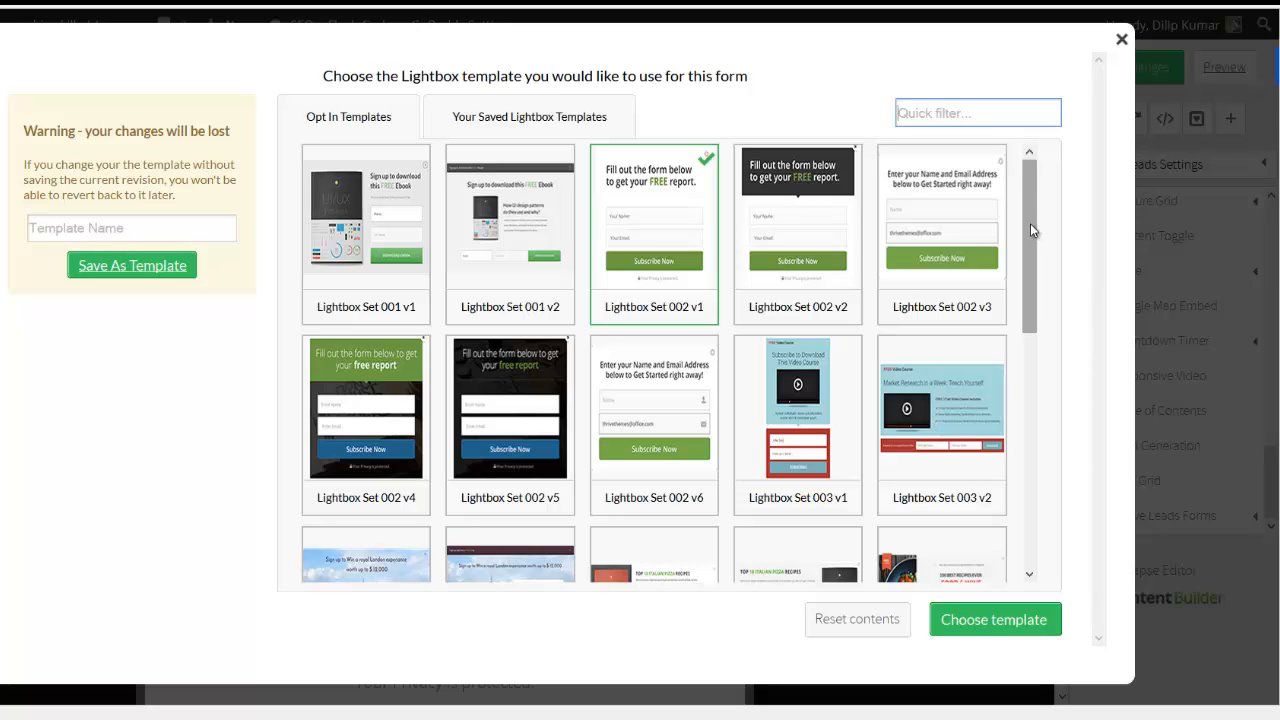
pyautogui.moveTo(1030, 223); pyautogui.dragTo(1031, 397)
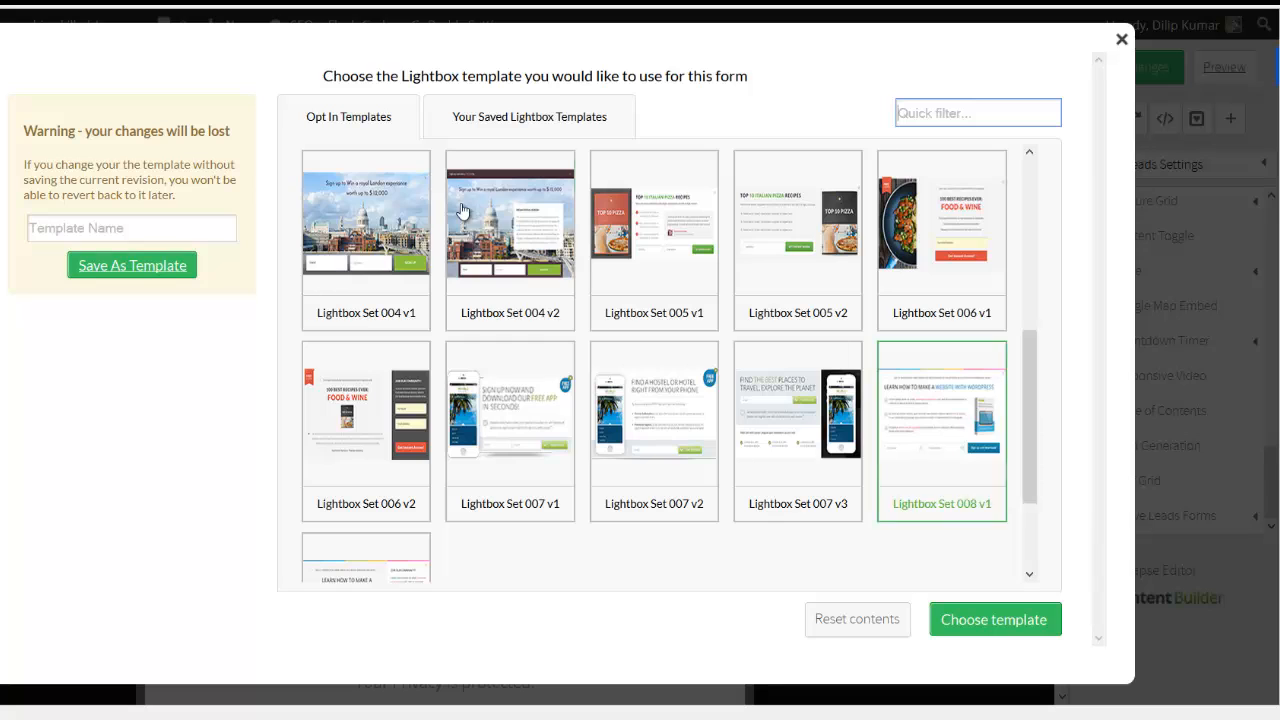
pyautogui.click(355, 215)
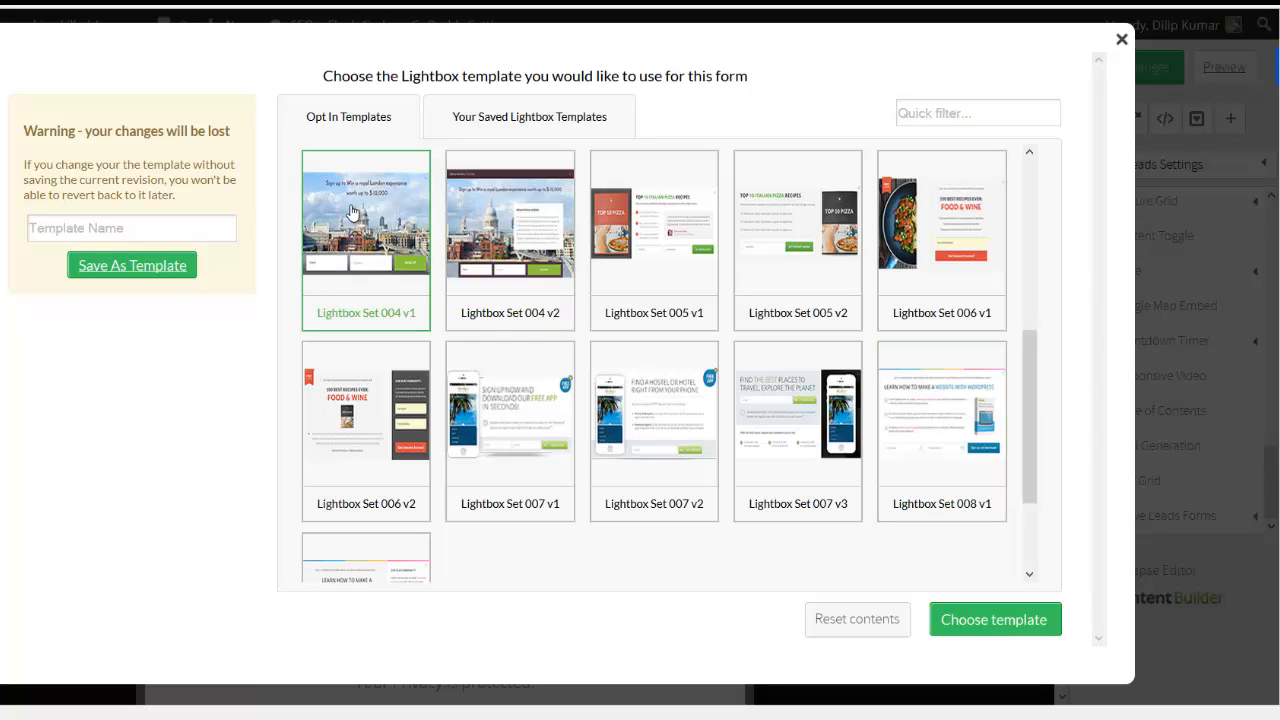
pyautogui.click(986, 620)
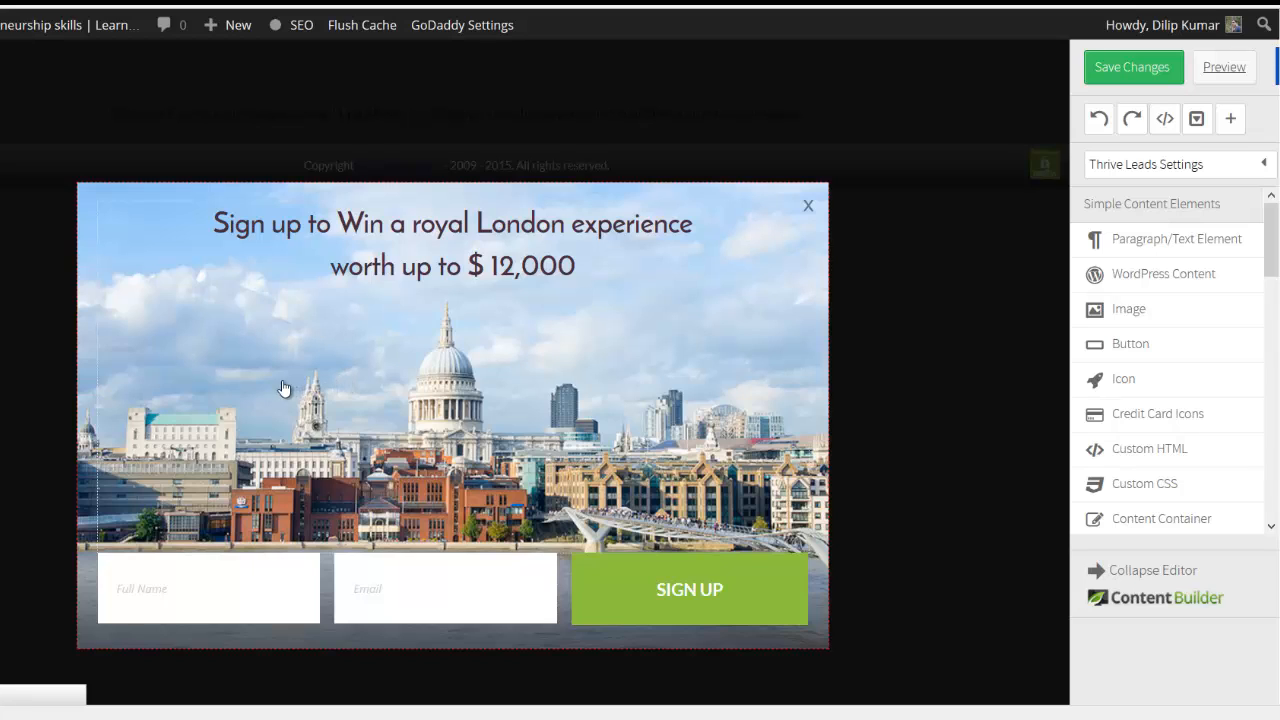
# Step: Replace the lightbox's London background image with the fountain pen picture from the media library
pyautogui.click(220, 366)
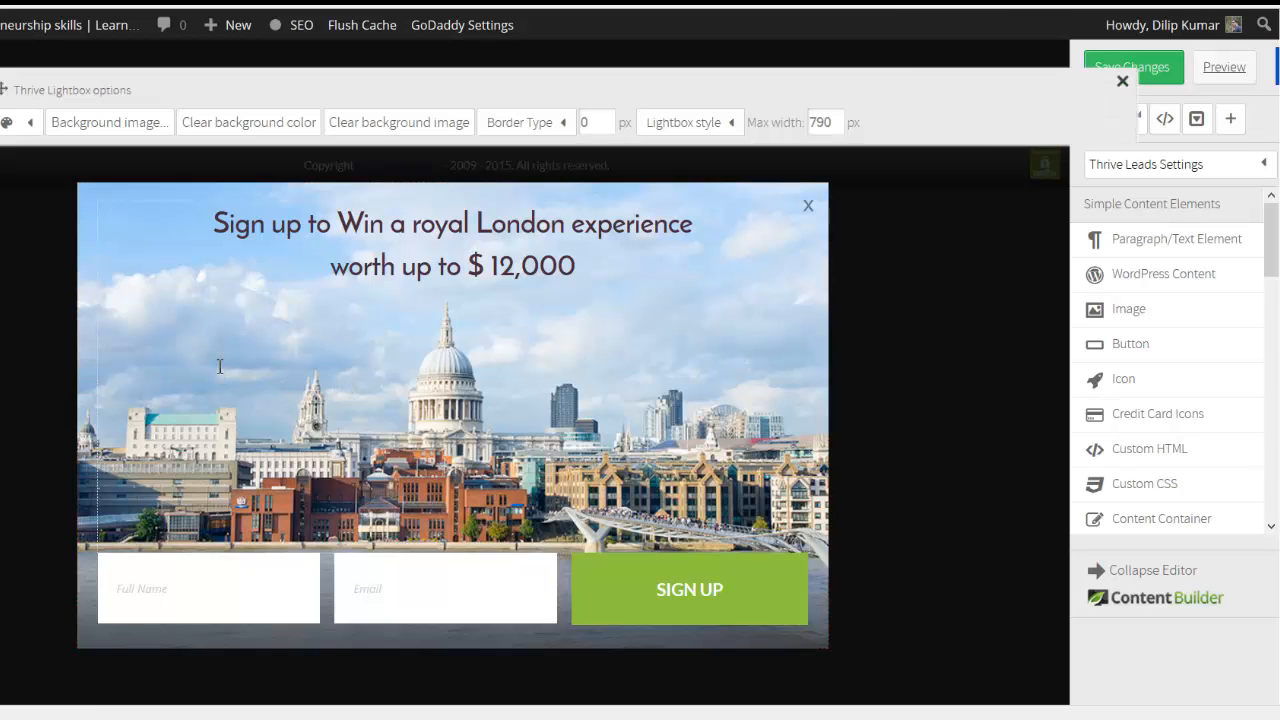
pyautogui.click(108, 122)
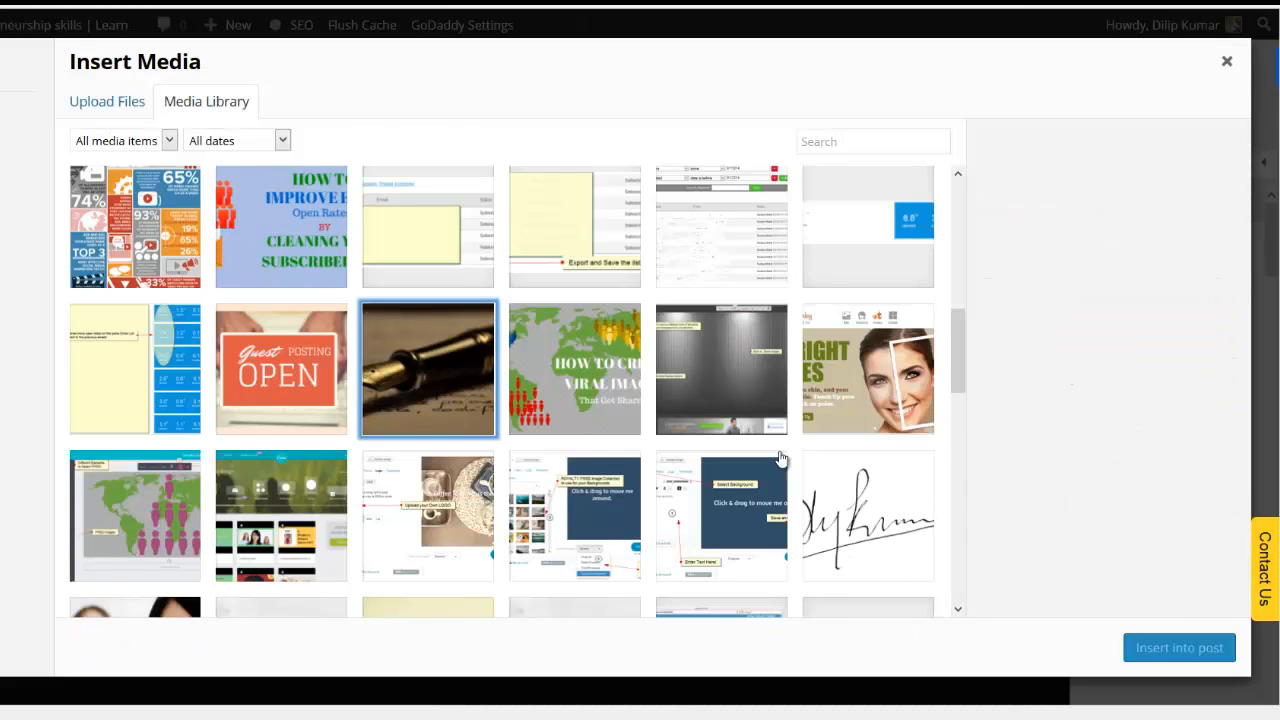
pyautogui.click(455, 360)
pyautogui.click(1143, 650)
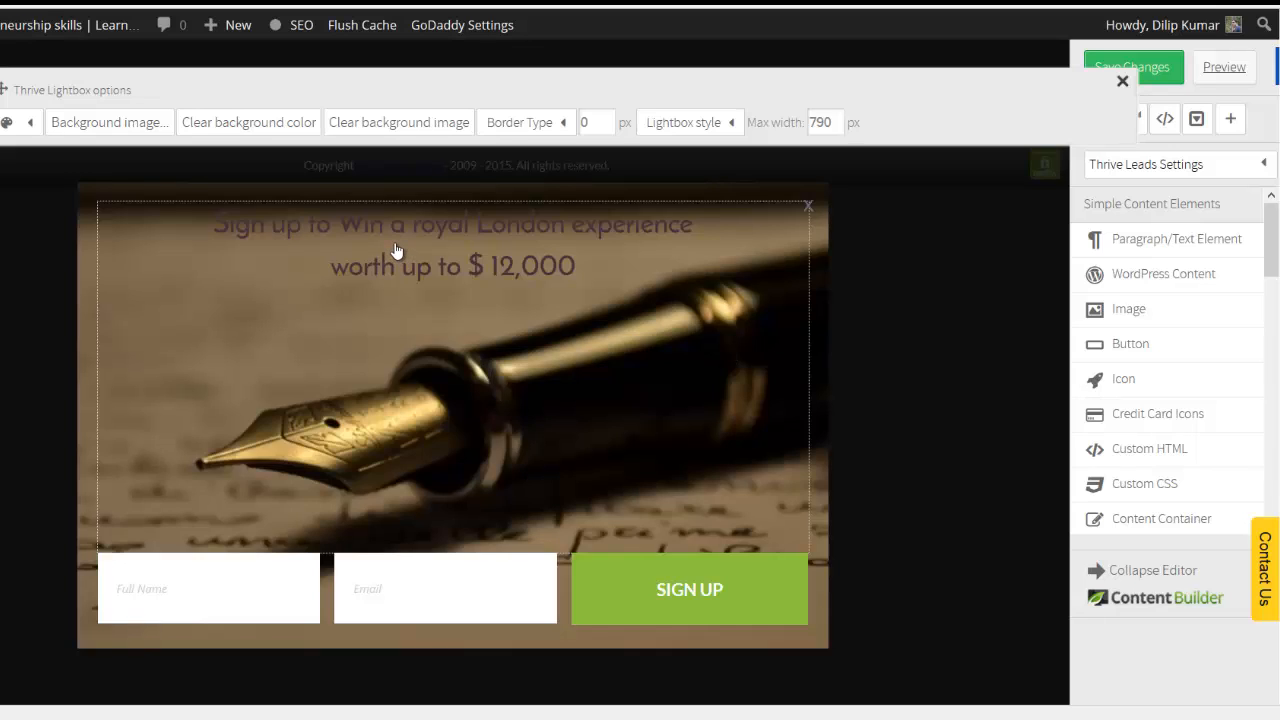
# Step: Change the text colour of the lightbox's sign-up heading to the off-white default colour
pyautogui.click(347, 234)
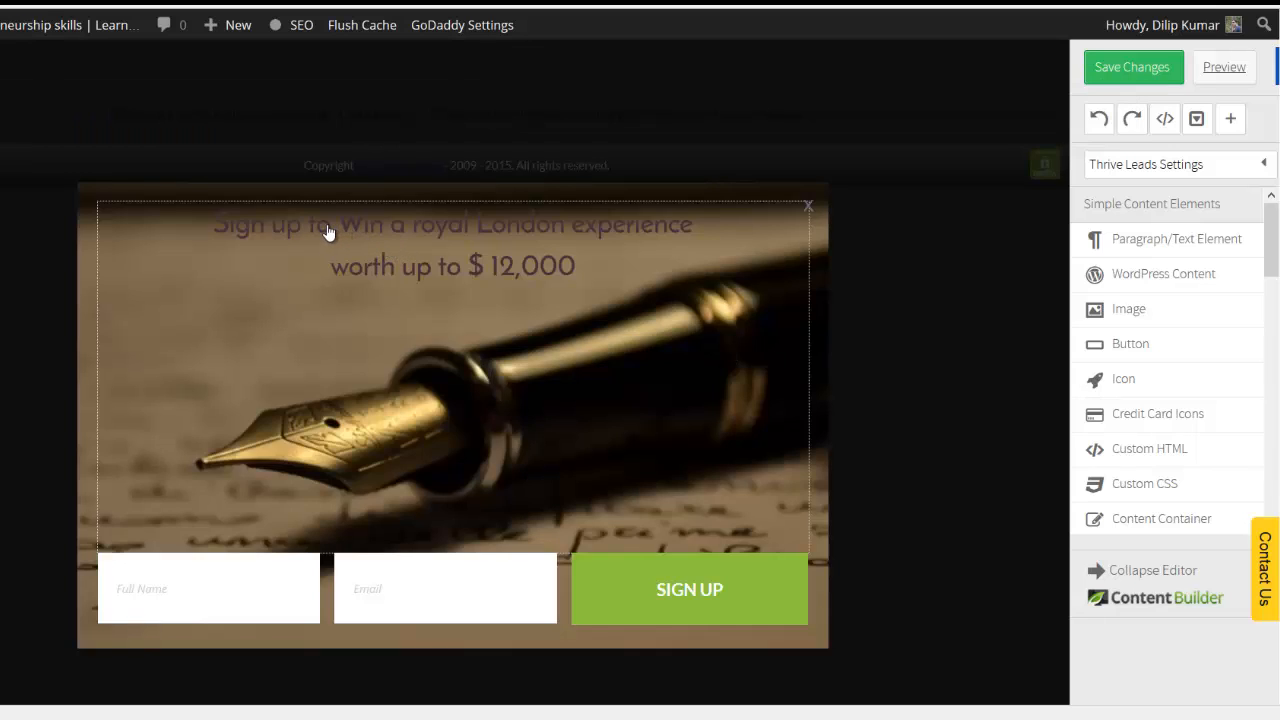
pyautogui.click(380, 295)
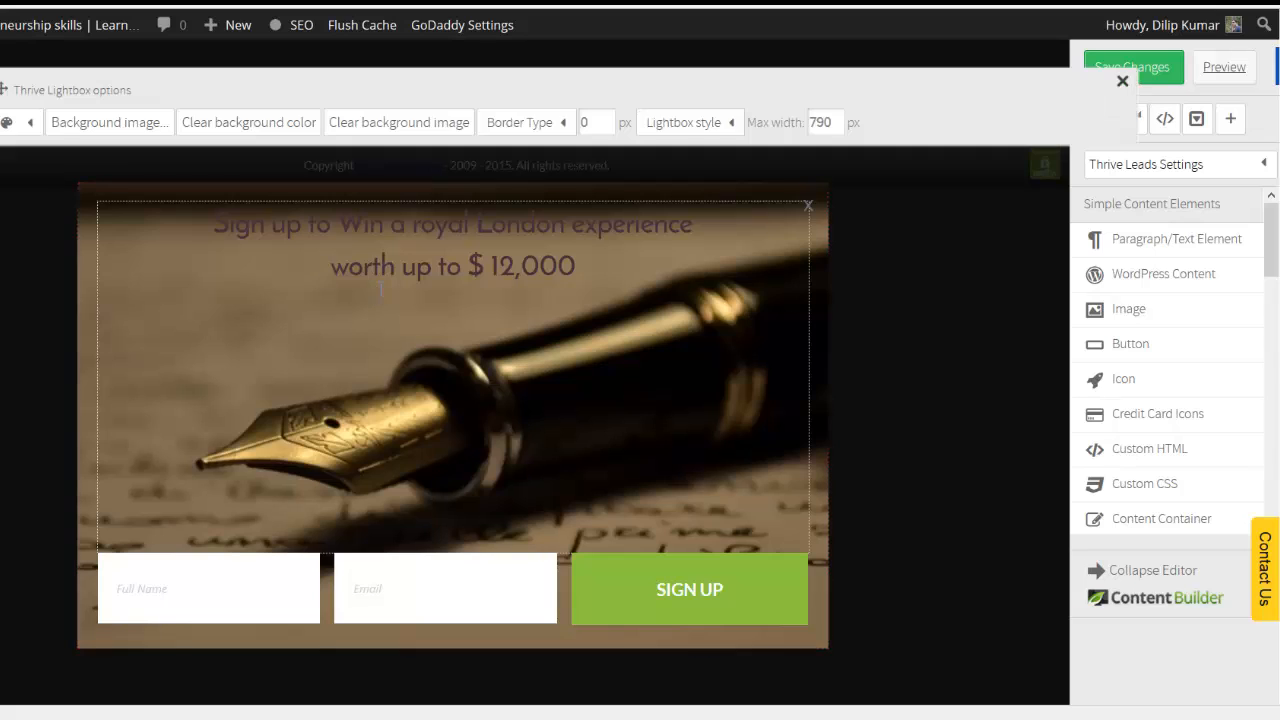
pyautogui.click(930, 318)
pyautogui.click(552, 278)
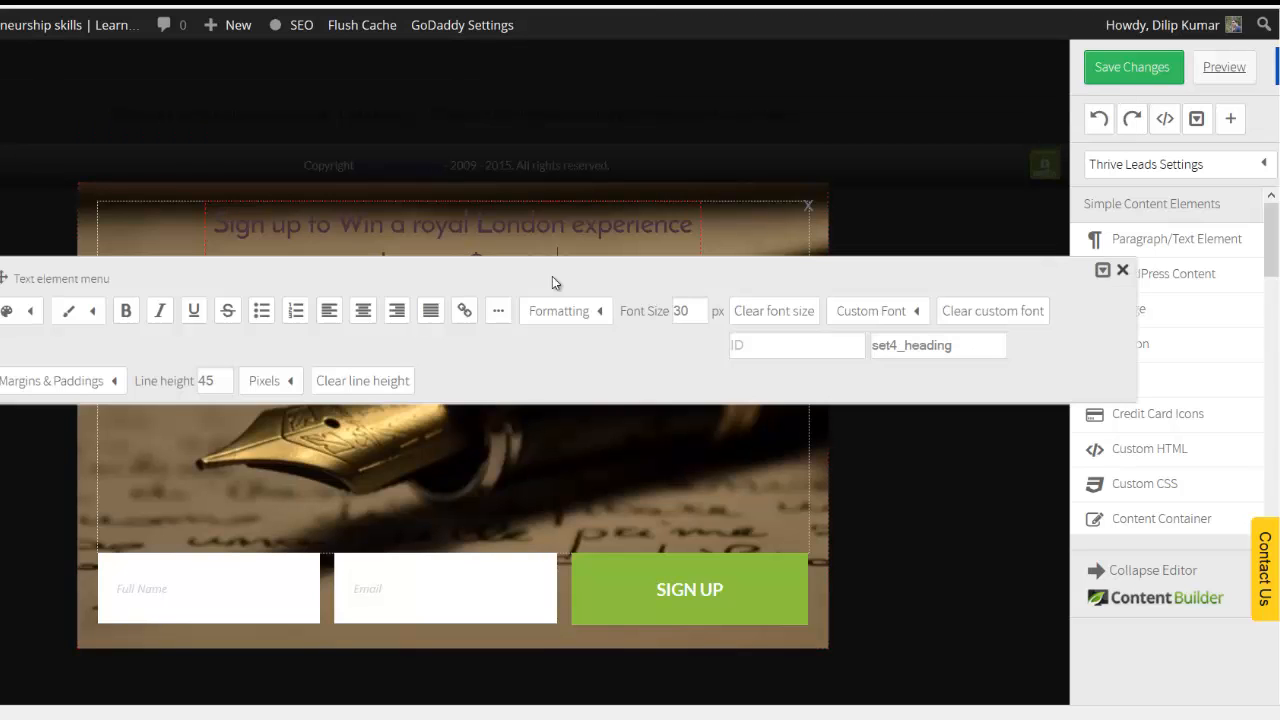
pyautogui.click(33, 313)
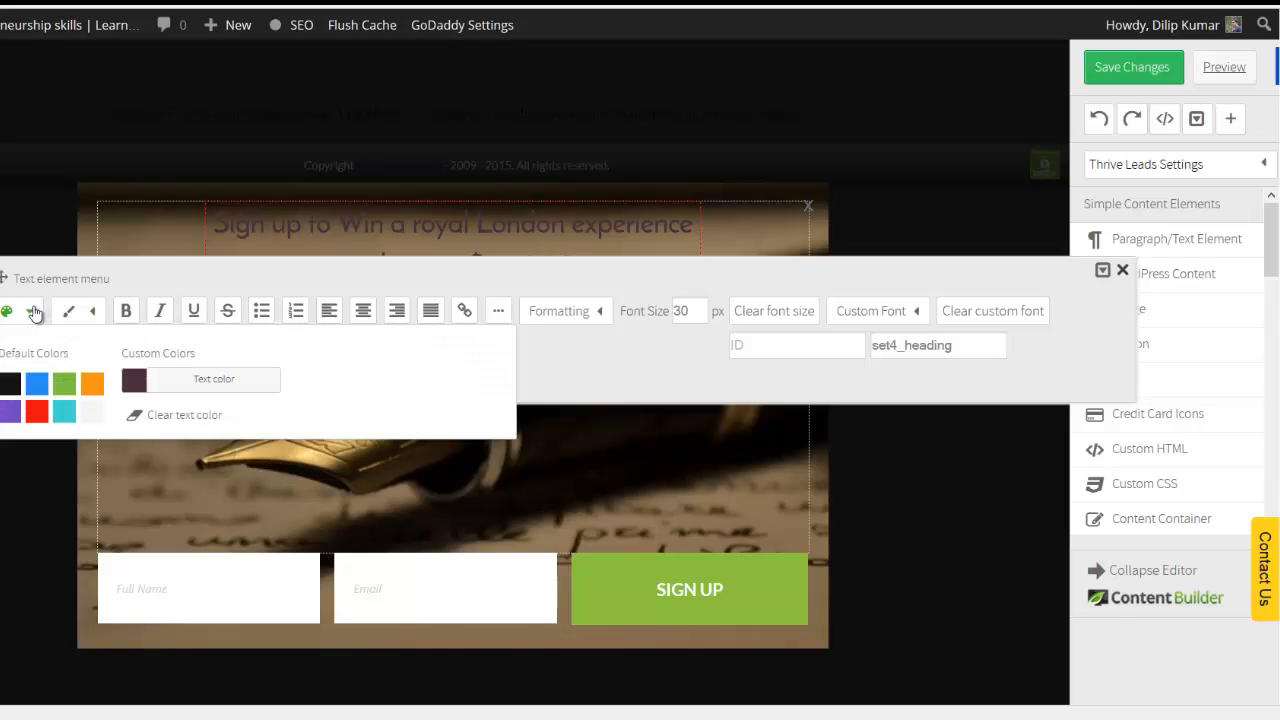
pyautogui.click(90, 420)
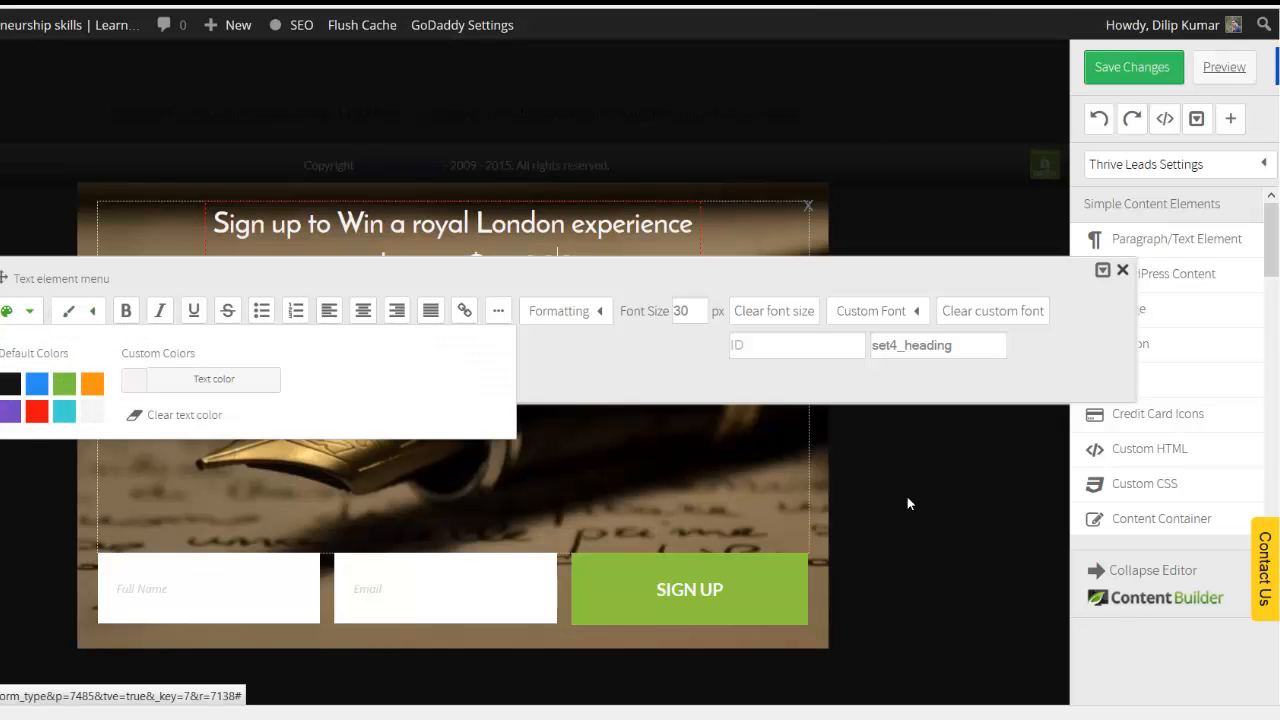
pyautogui.click(951, 509)
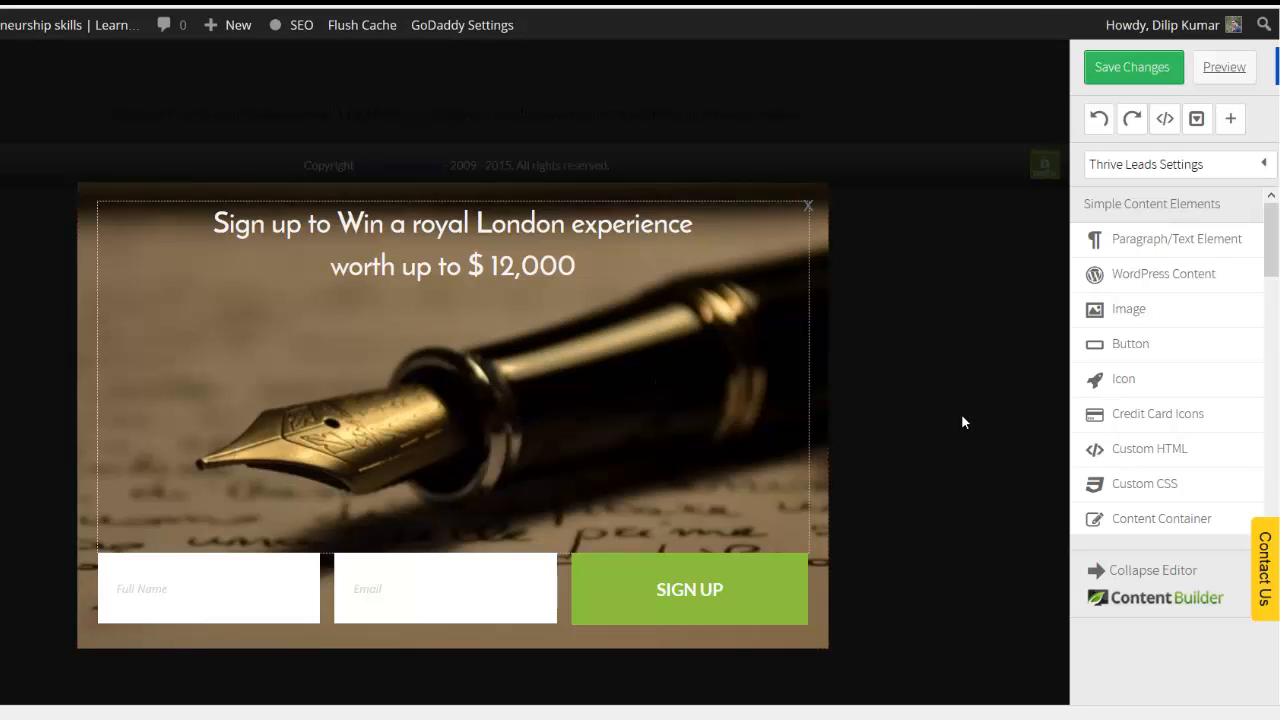
# Step: Browse the available opt-in lightbox templates and close the selection without choosing one
pyautogui.click(1257, 168)
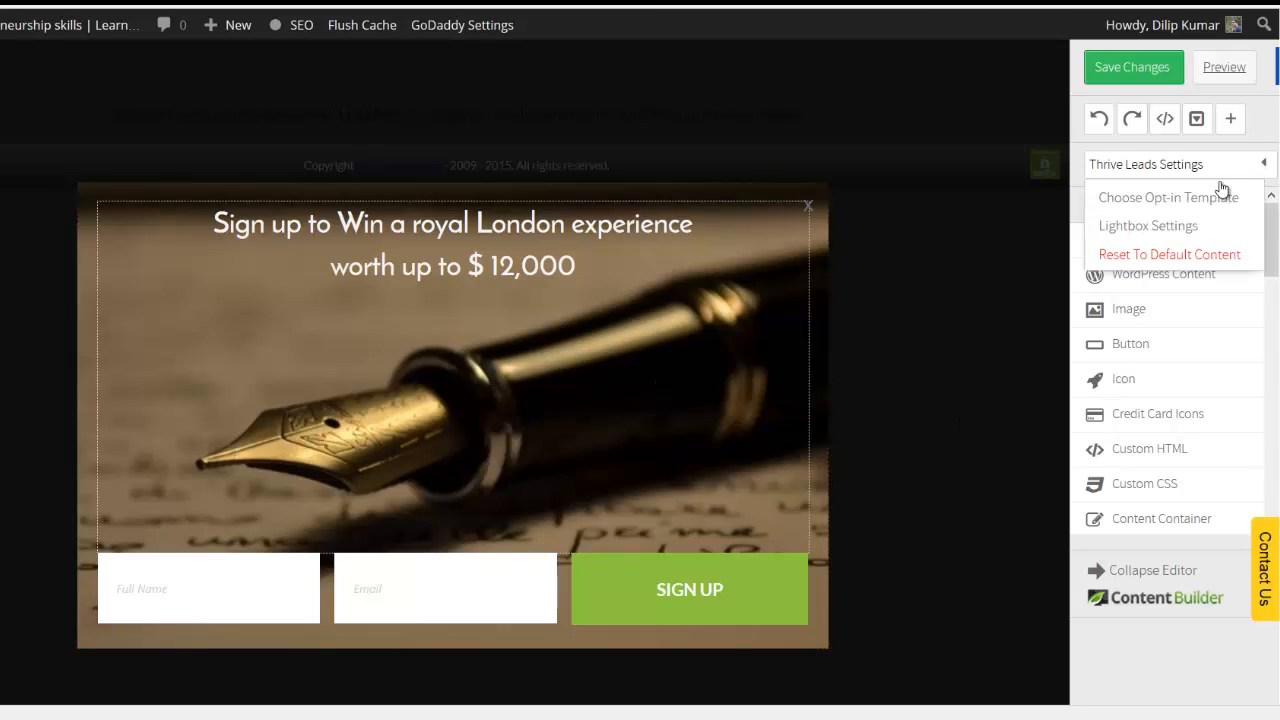
pyautogui.click(1190, 202)
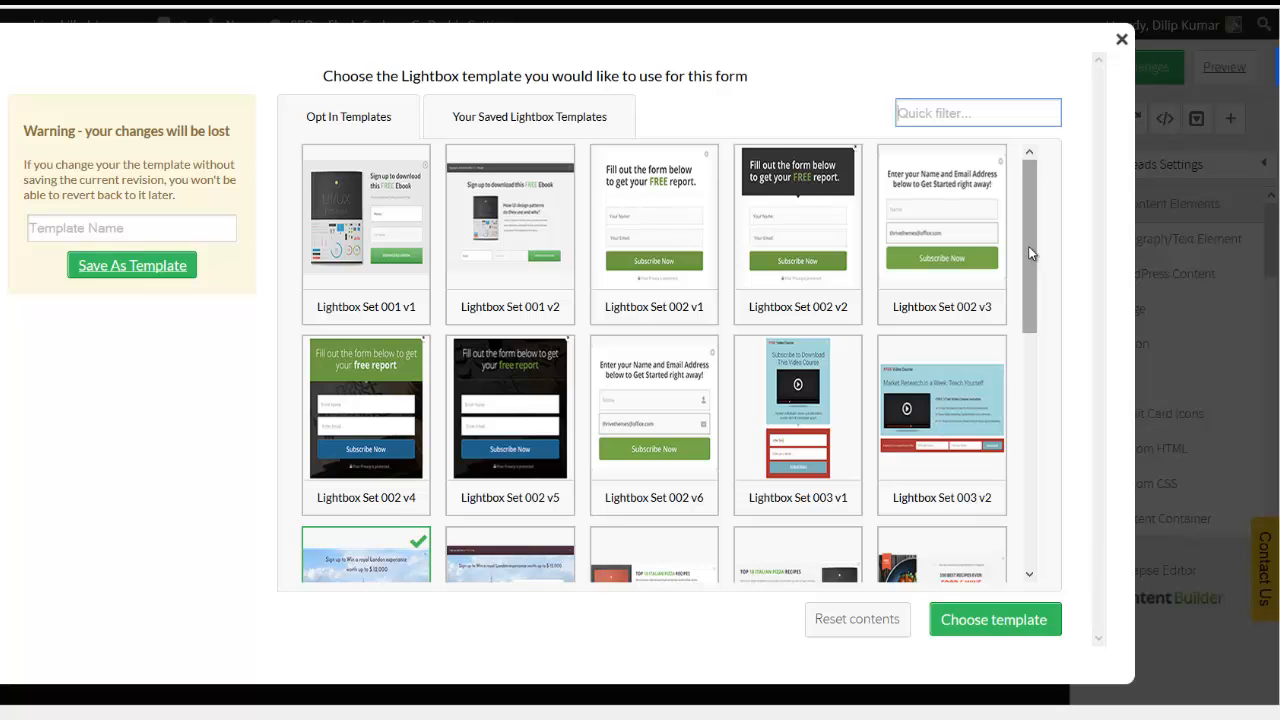
pyautogui.moveTo(1028, 246); pyautogui.dragTo(1037, 486)
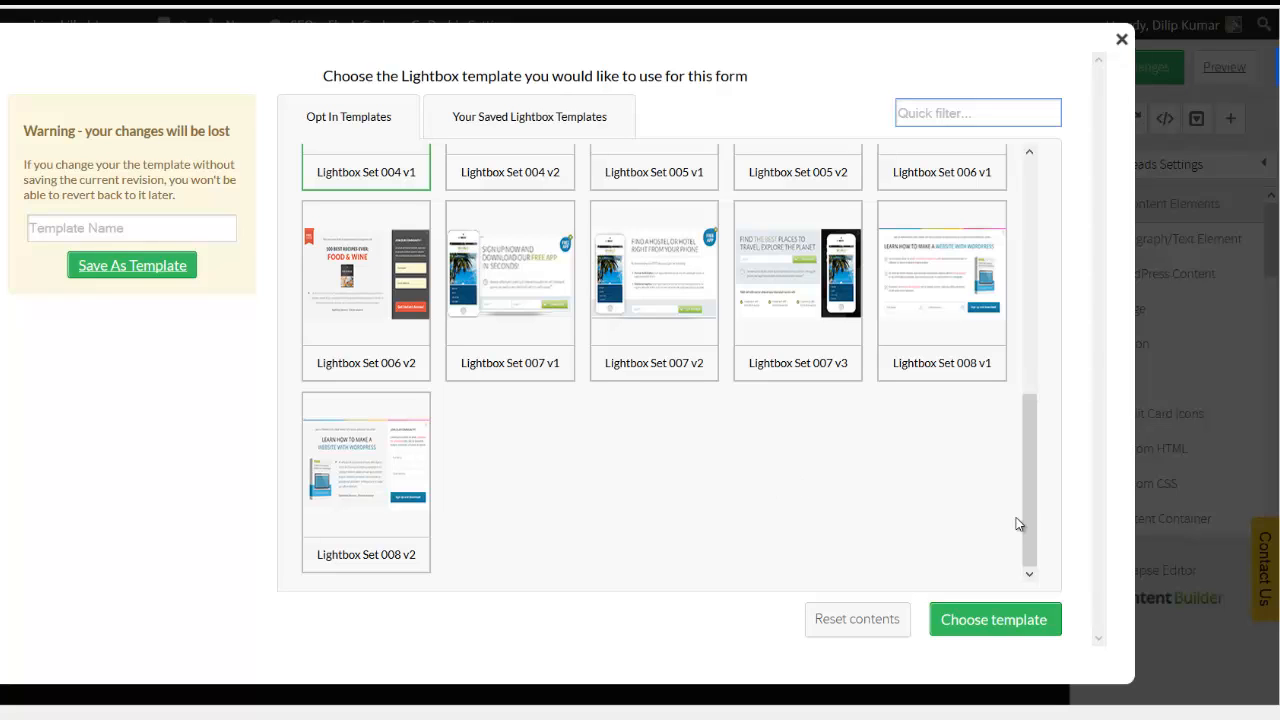
pyautogui.moveTo(1030, 507); pyautogui.dragTo(1031, 338)
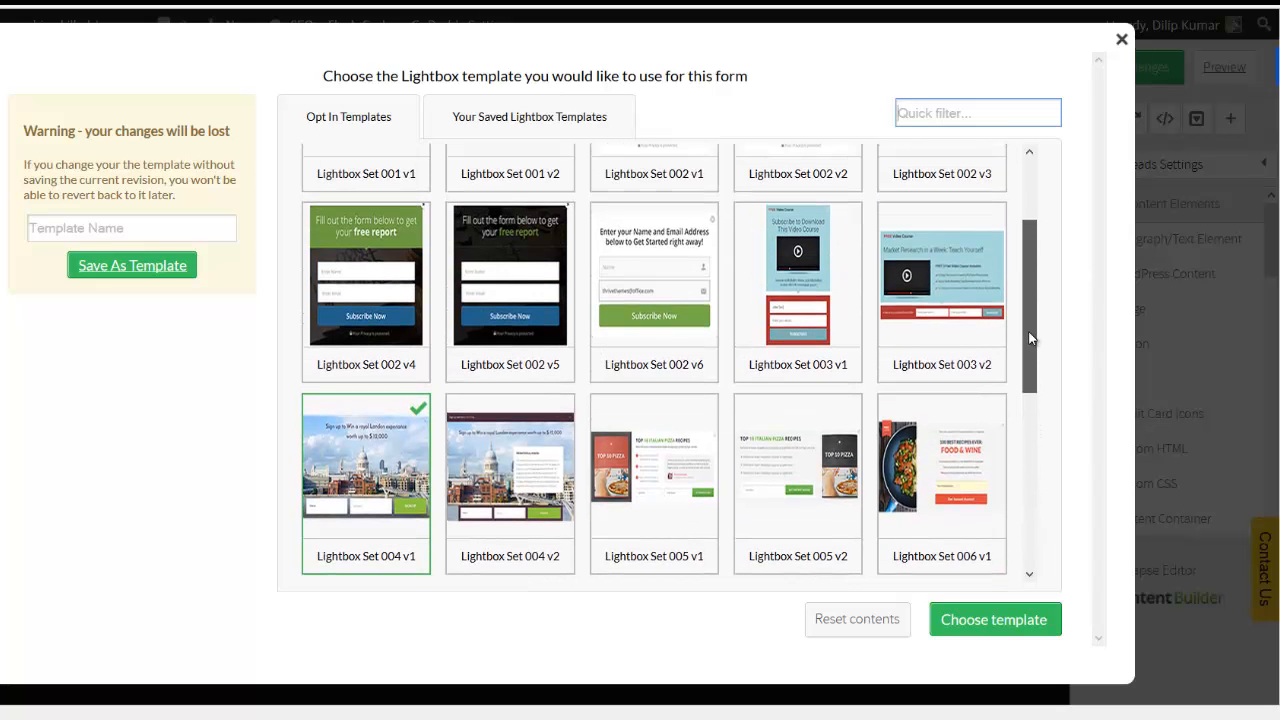
pyautogui.click(1121, 40)
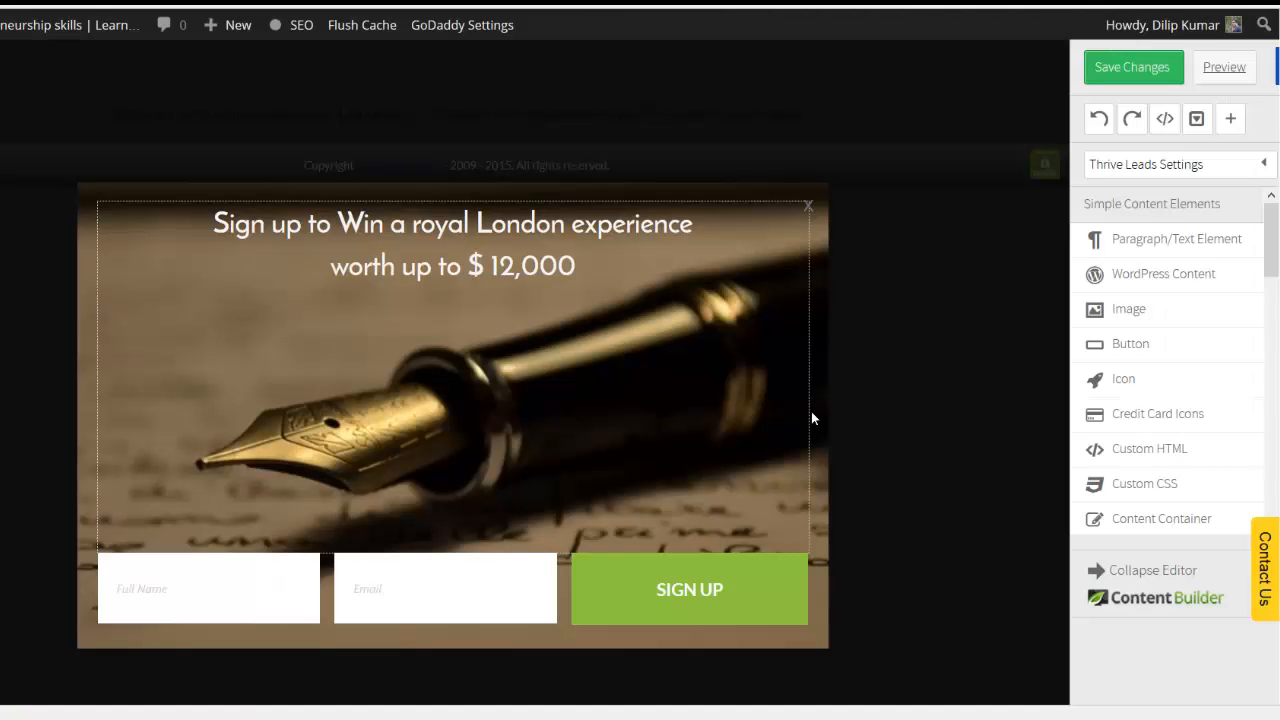